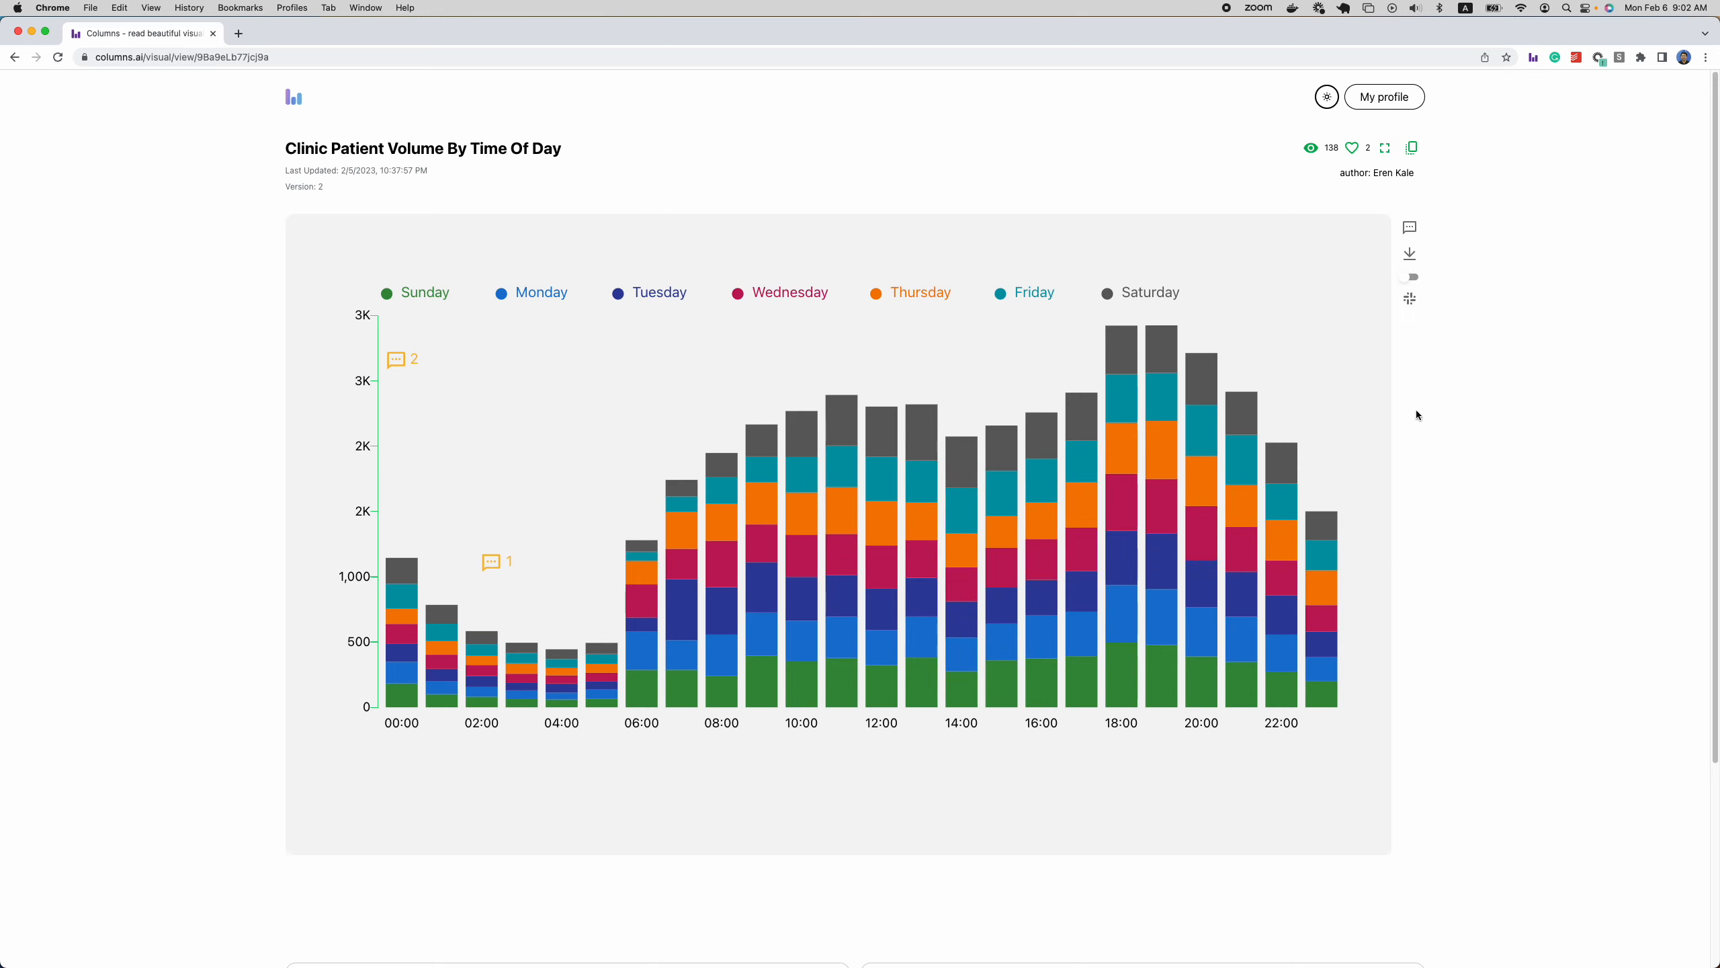
Export the Clinic Patient Volume By Time Of Day graph as a CSV file named replicate-demo and dismiss the export dialog.
left_click(1409, 254)
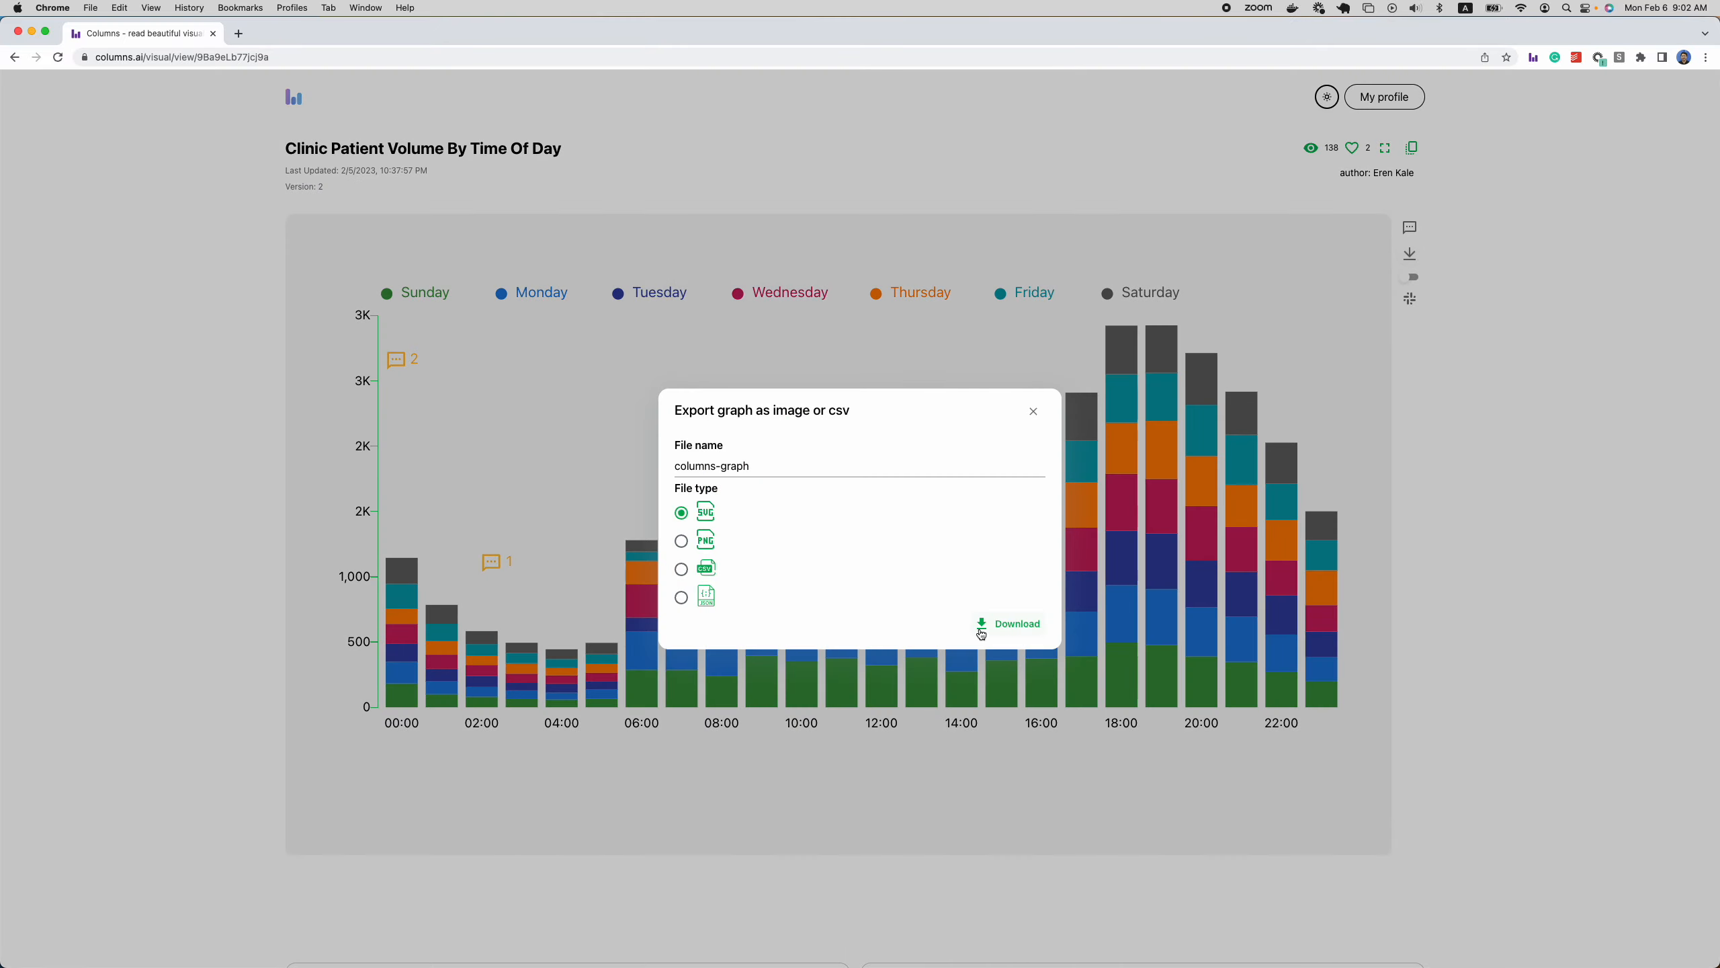
left_click(705, 572)
left_click_drag(763, 466, 624, 468)
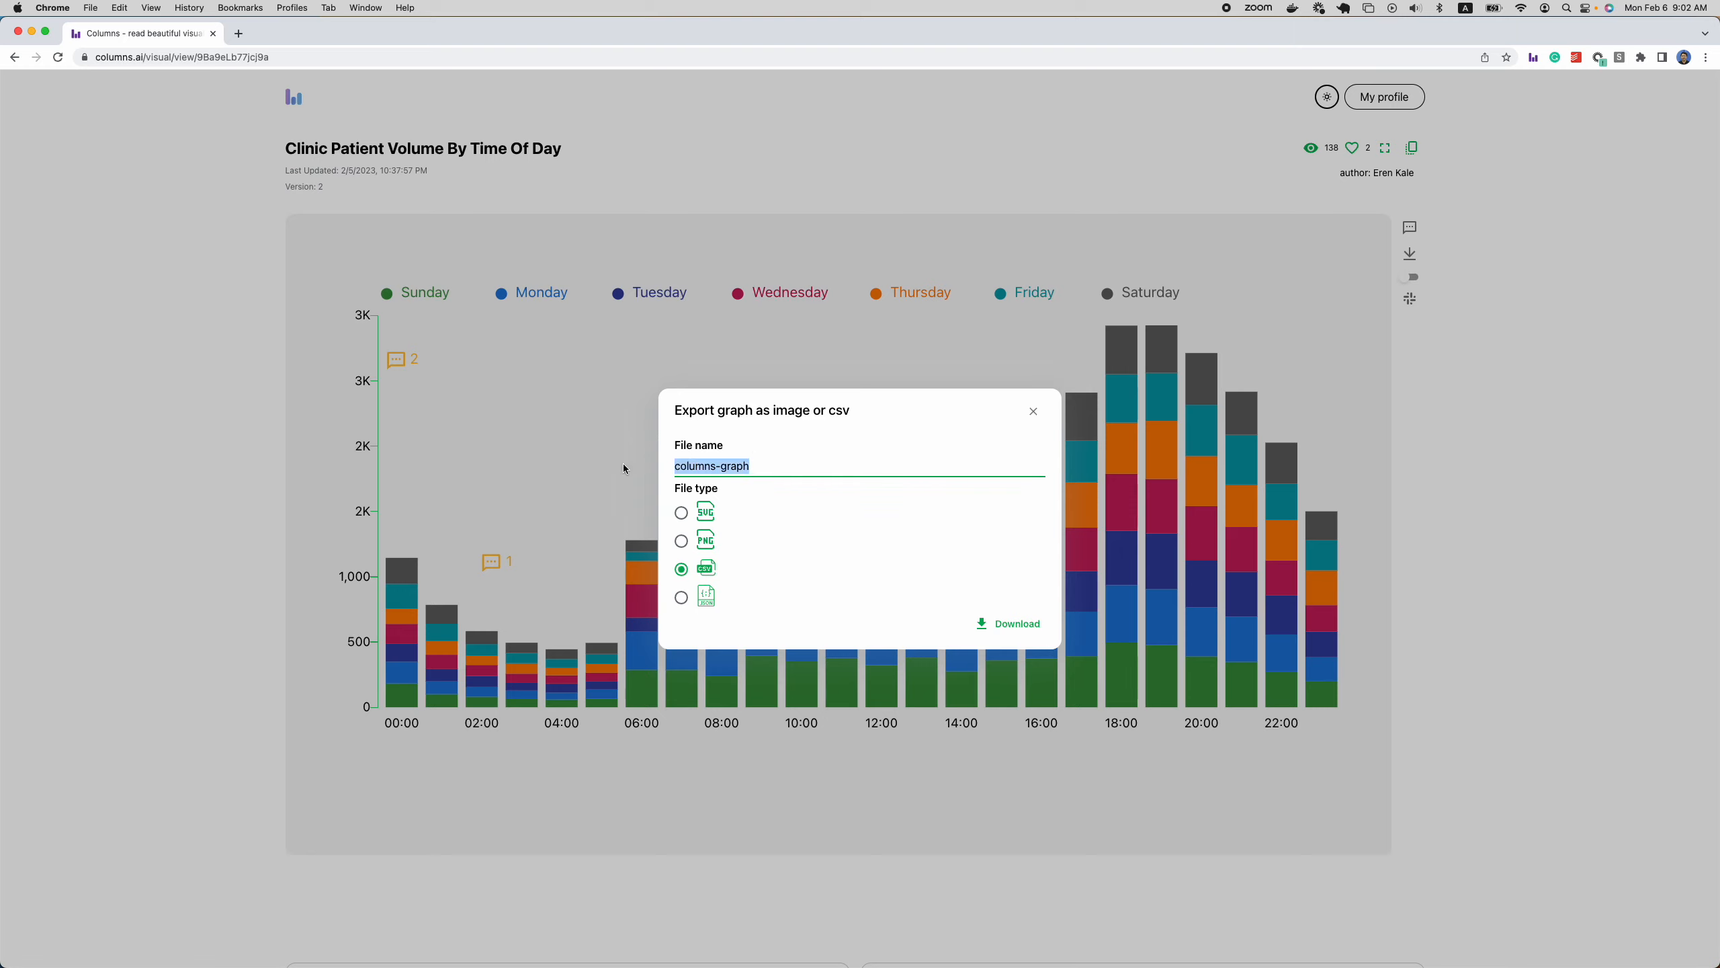
type("replicate-demo")
left_click(995, 625)
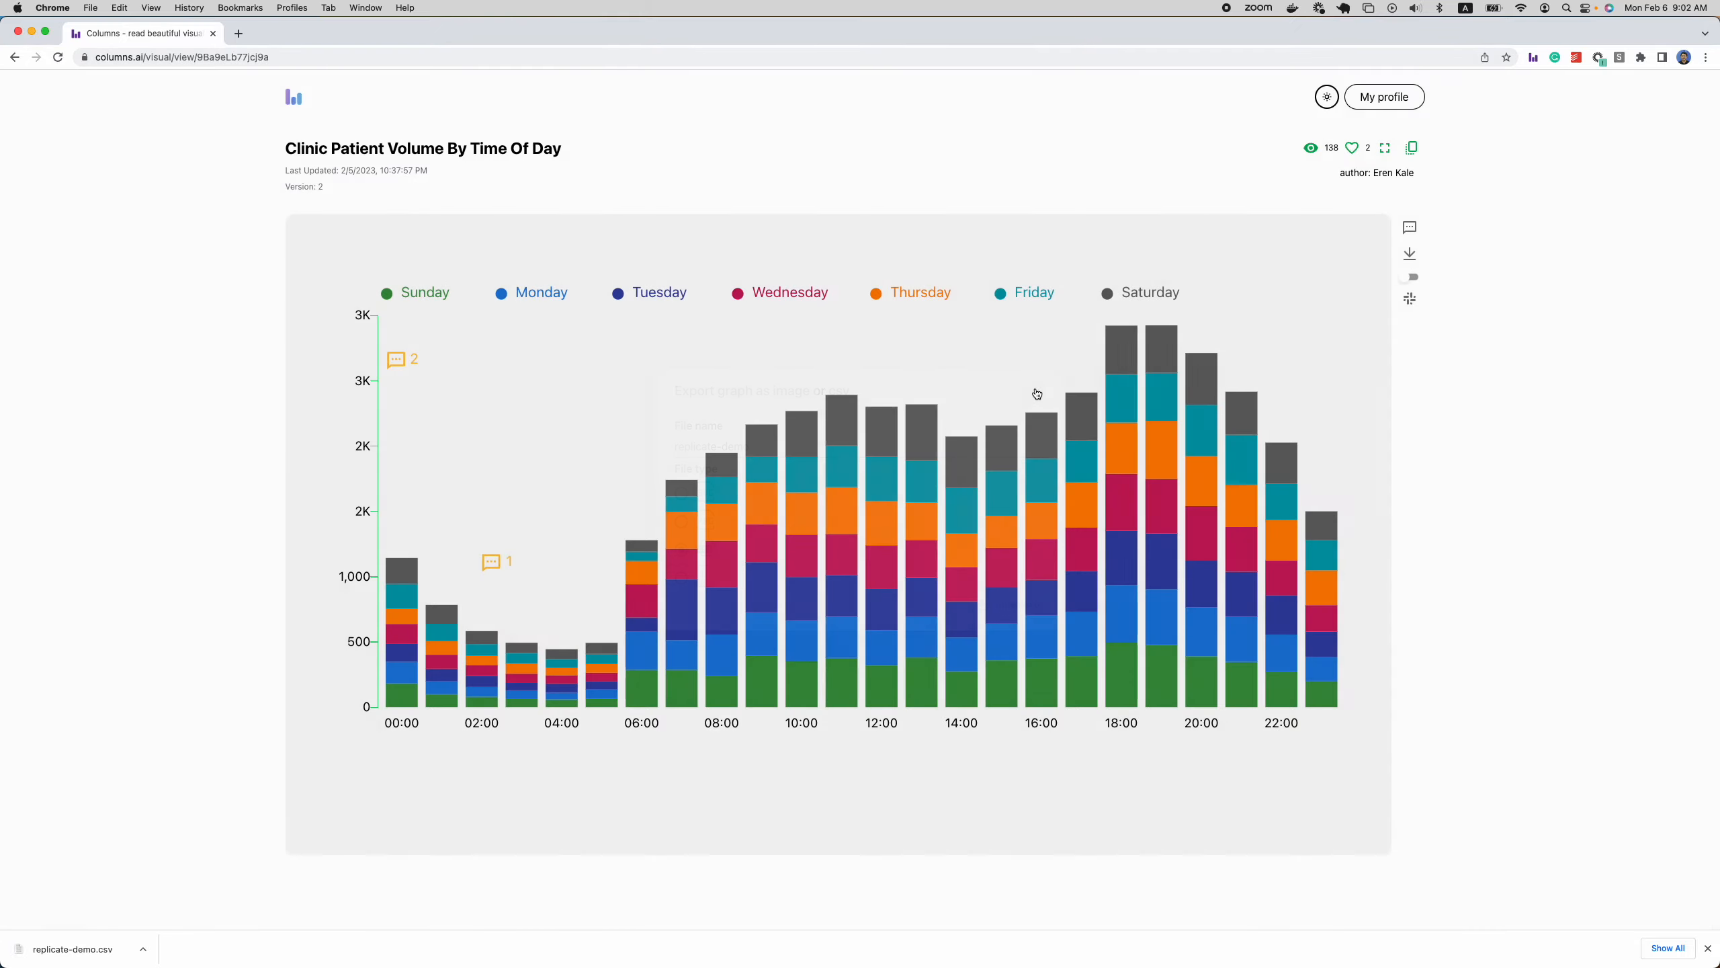
left_click(1033, 391)
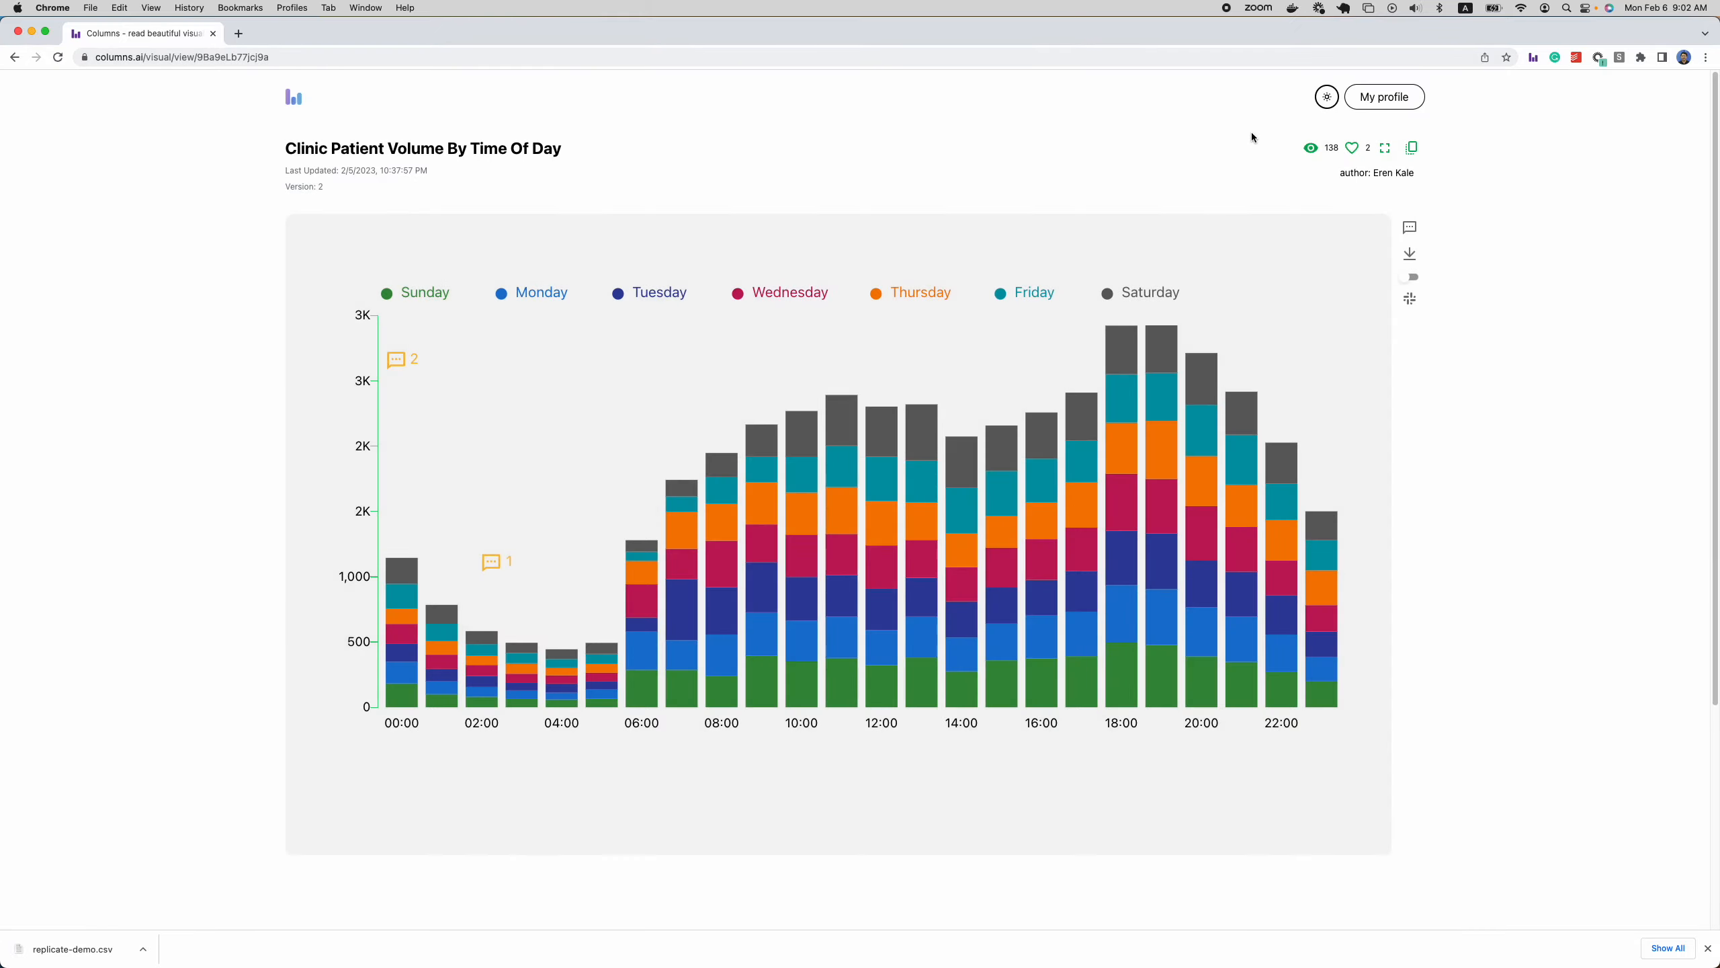
Go to the personal workspace and create a new visual story.
left_click(1374, 97)
left_click(1365, 264)
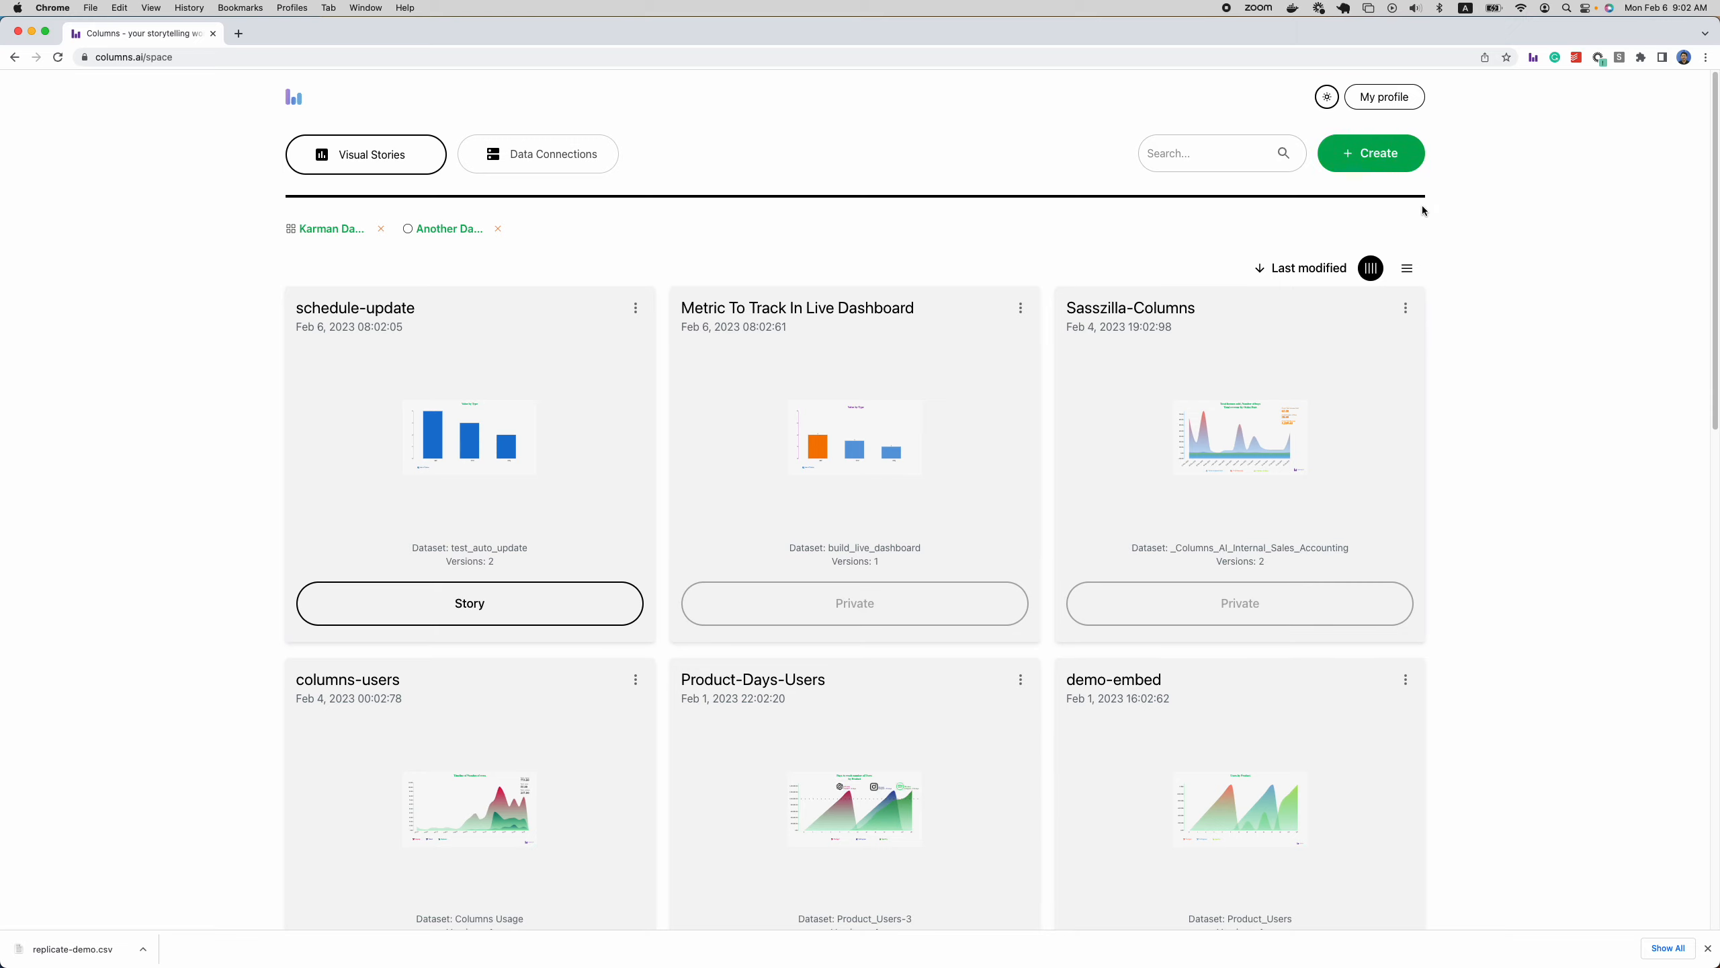
left_click(1396, 161)
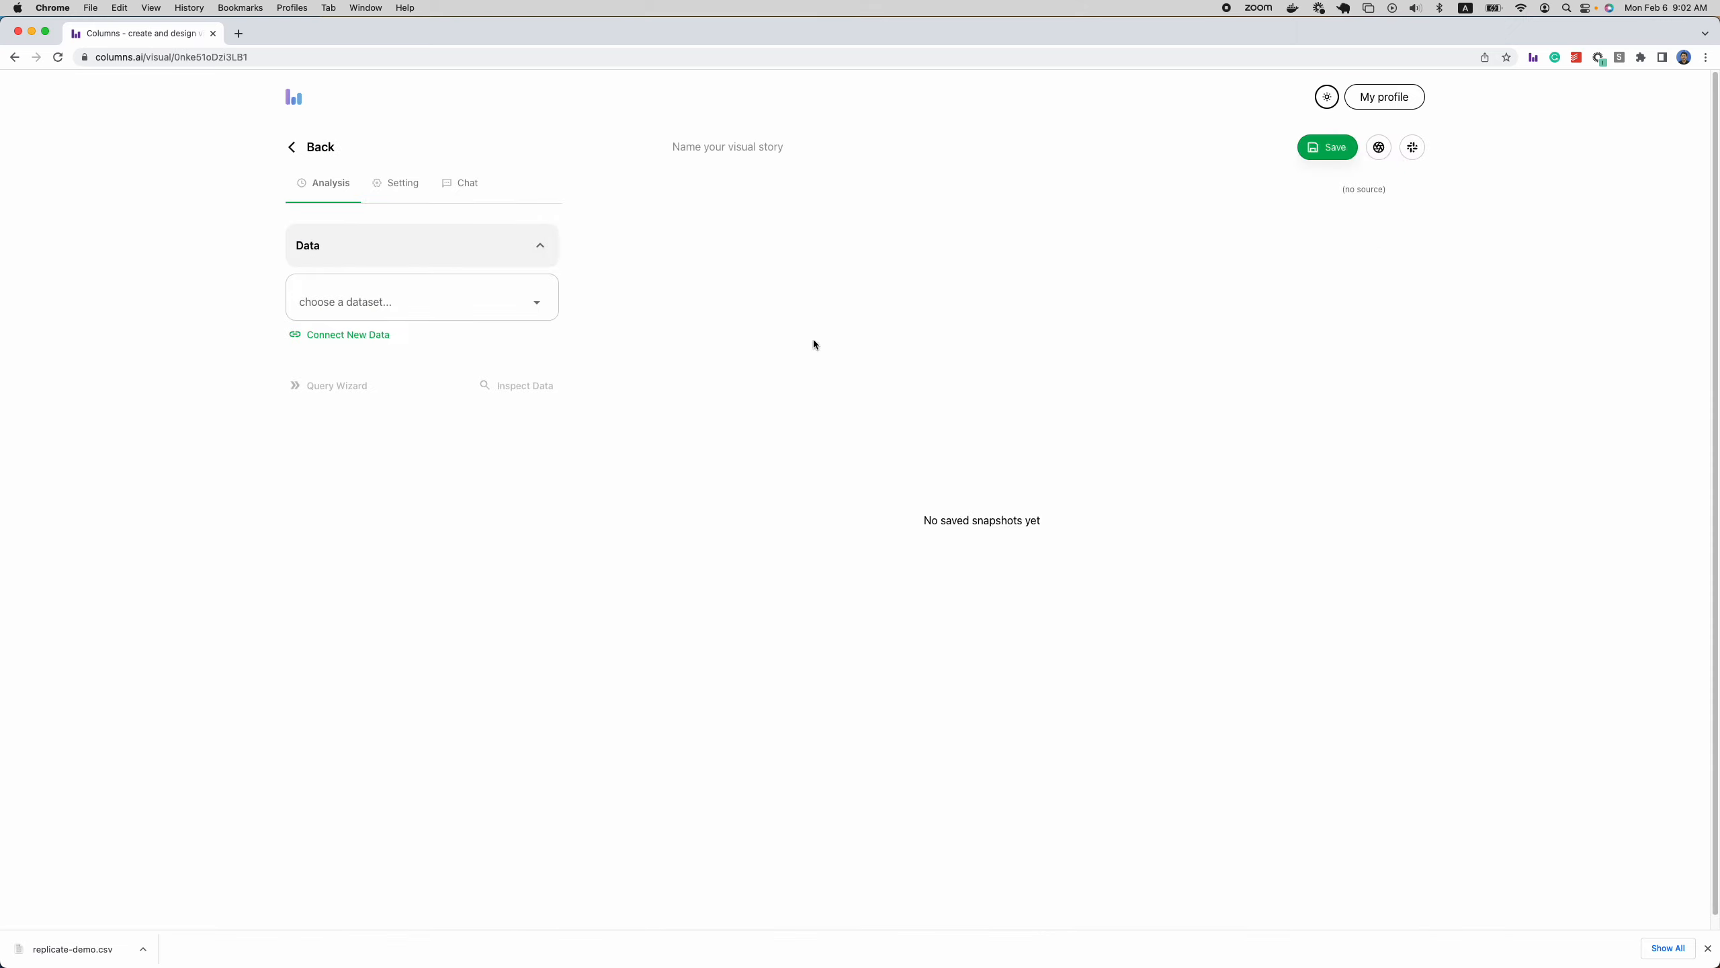
Upload the downloaded replicate-demo.csv as a new data connection for the story.
left_click(349, 336)
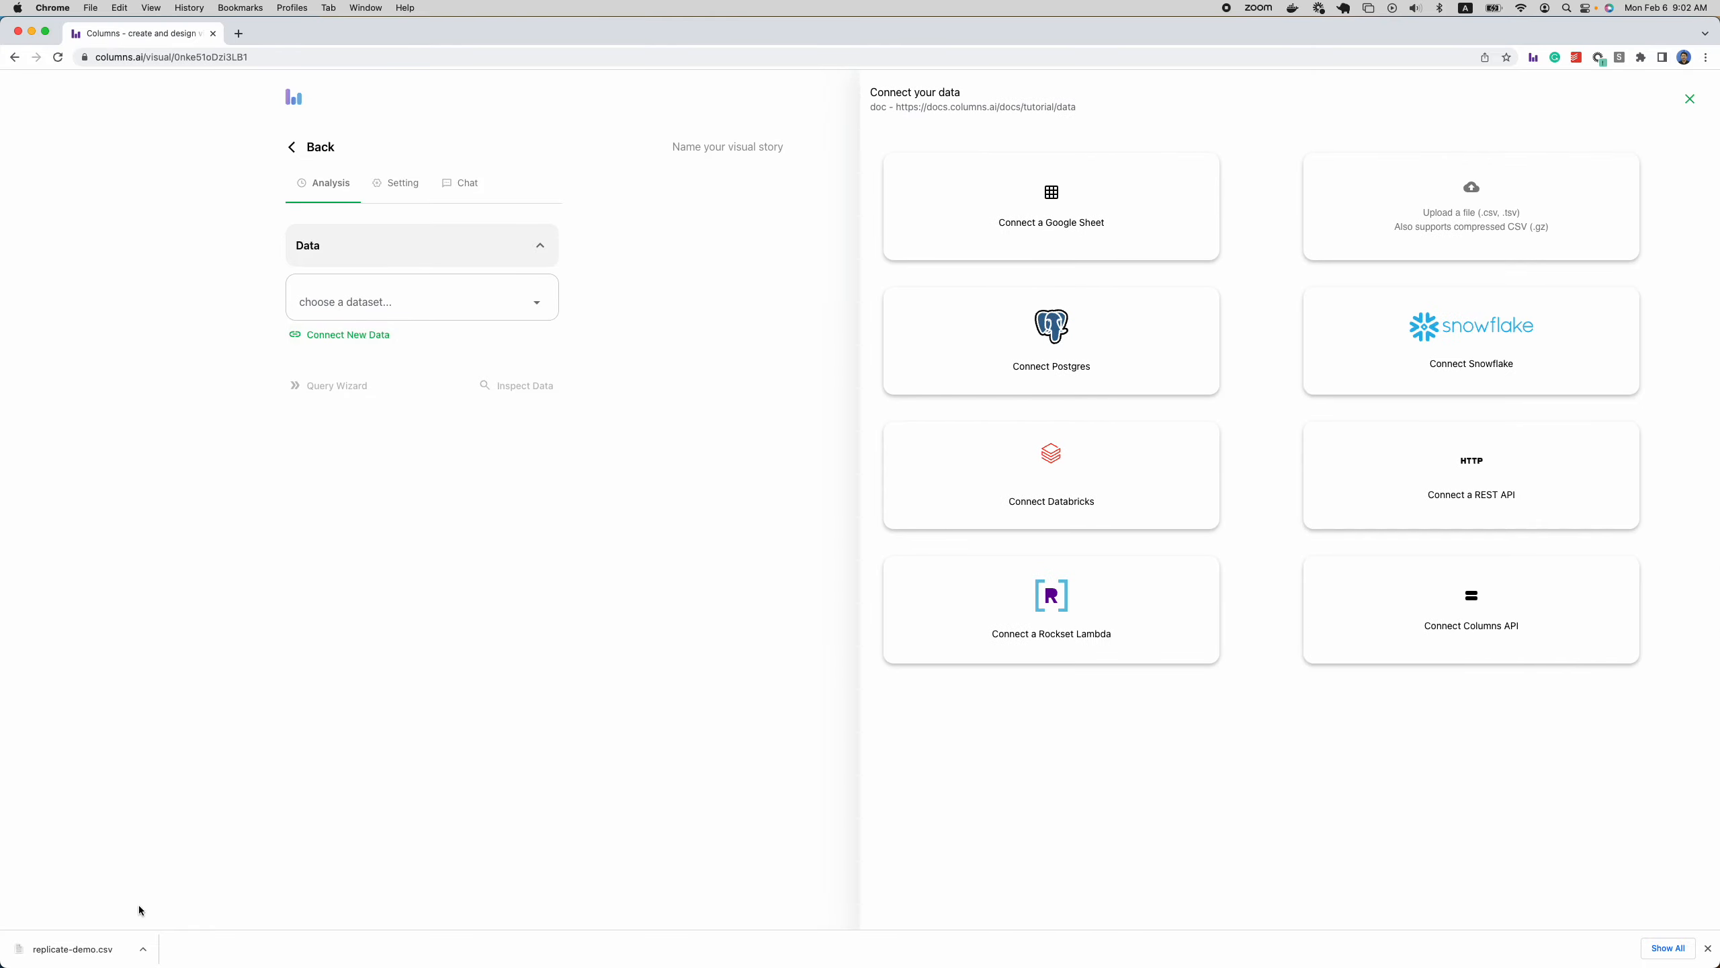
left_click_drag(91, 957, 1473, 190)
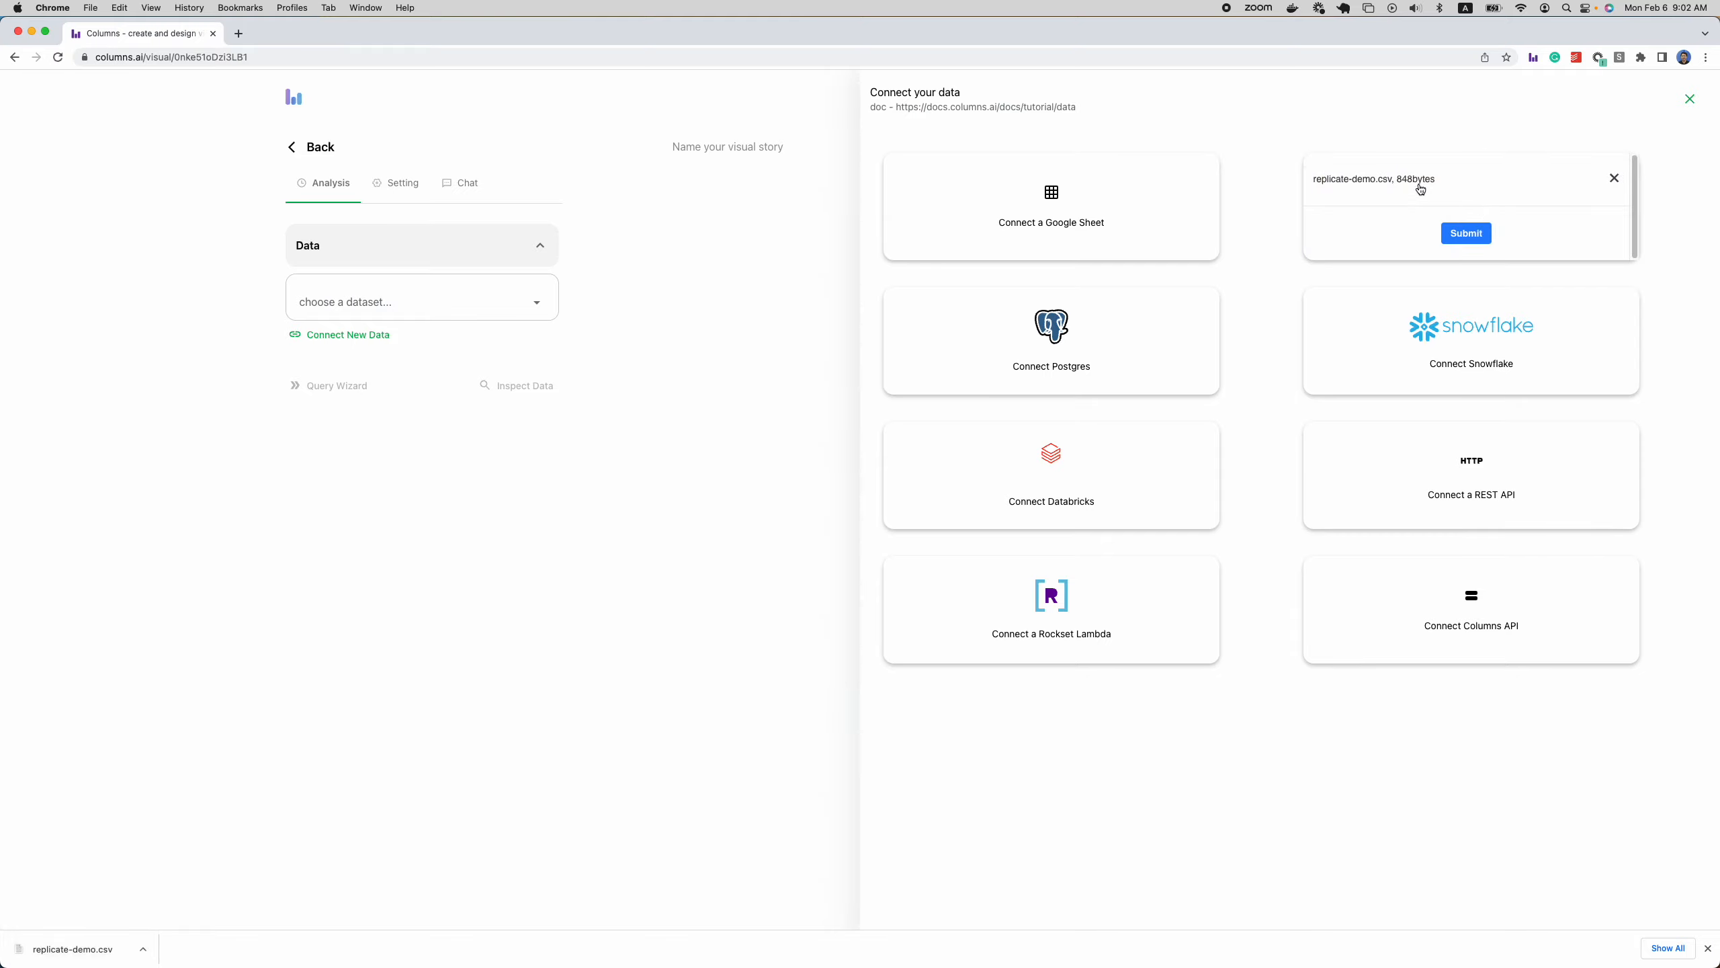
left_click(1476, 239)
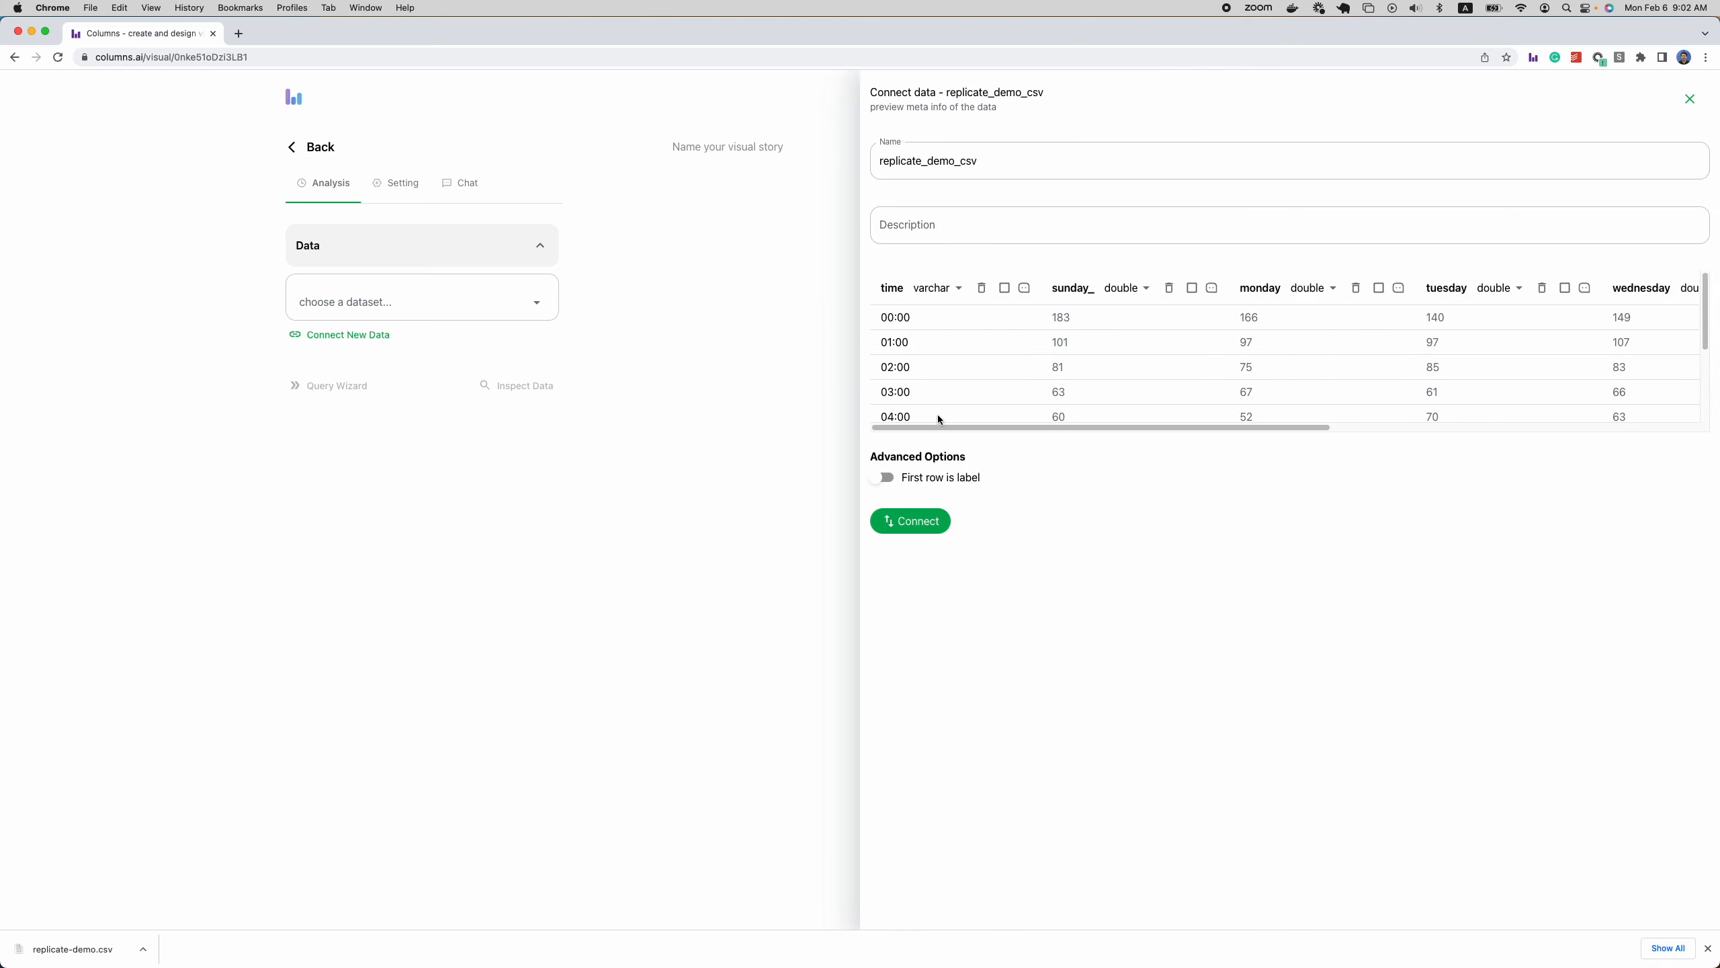
Check the column preview of replicate_demo_csv and connect the dataset under that name with an empty description.
left_click_drag(1026, 429, 1122, 427)
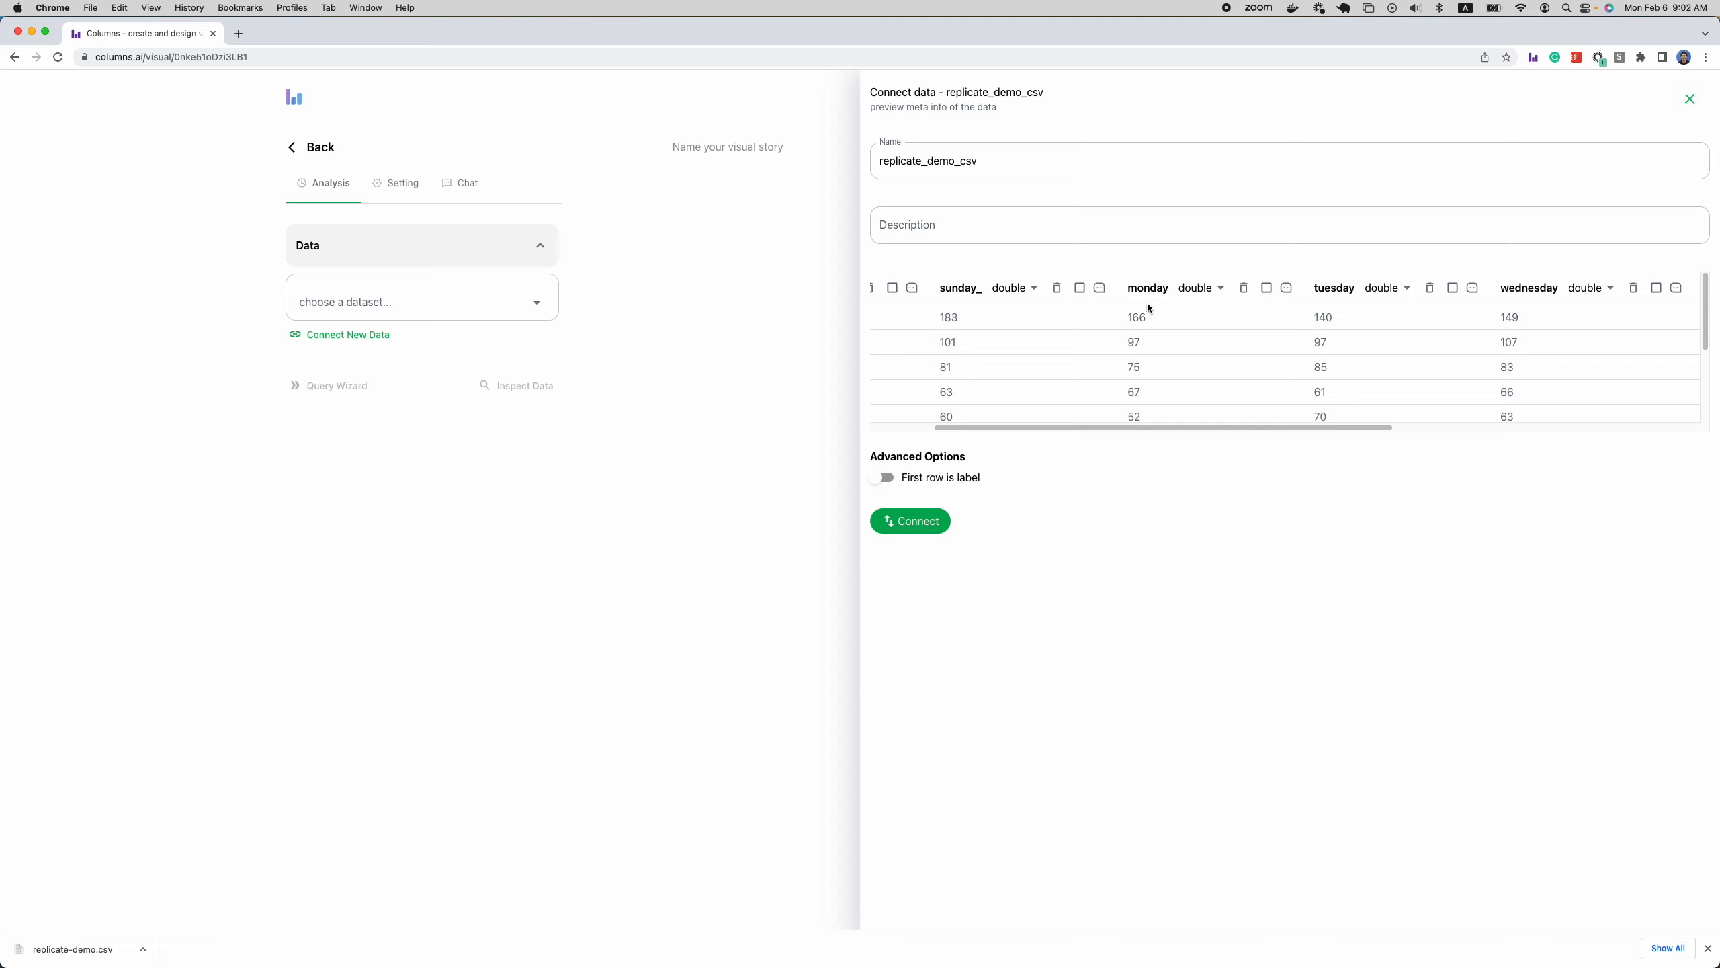
left_click_drag(1236, 430, 1079, 430)
left_click(941, 226)
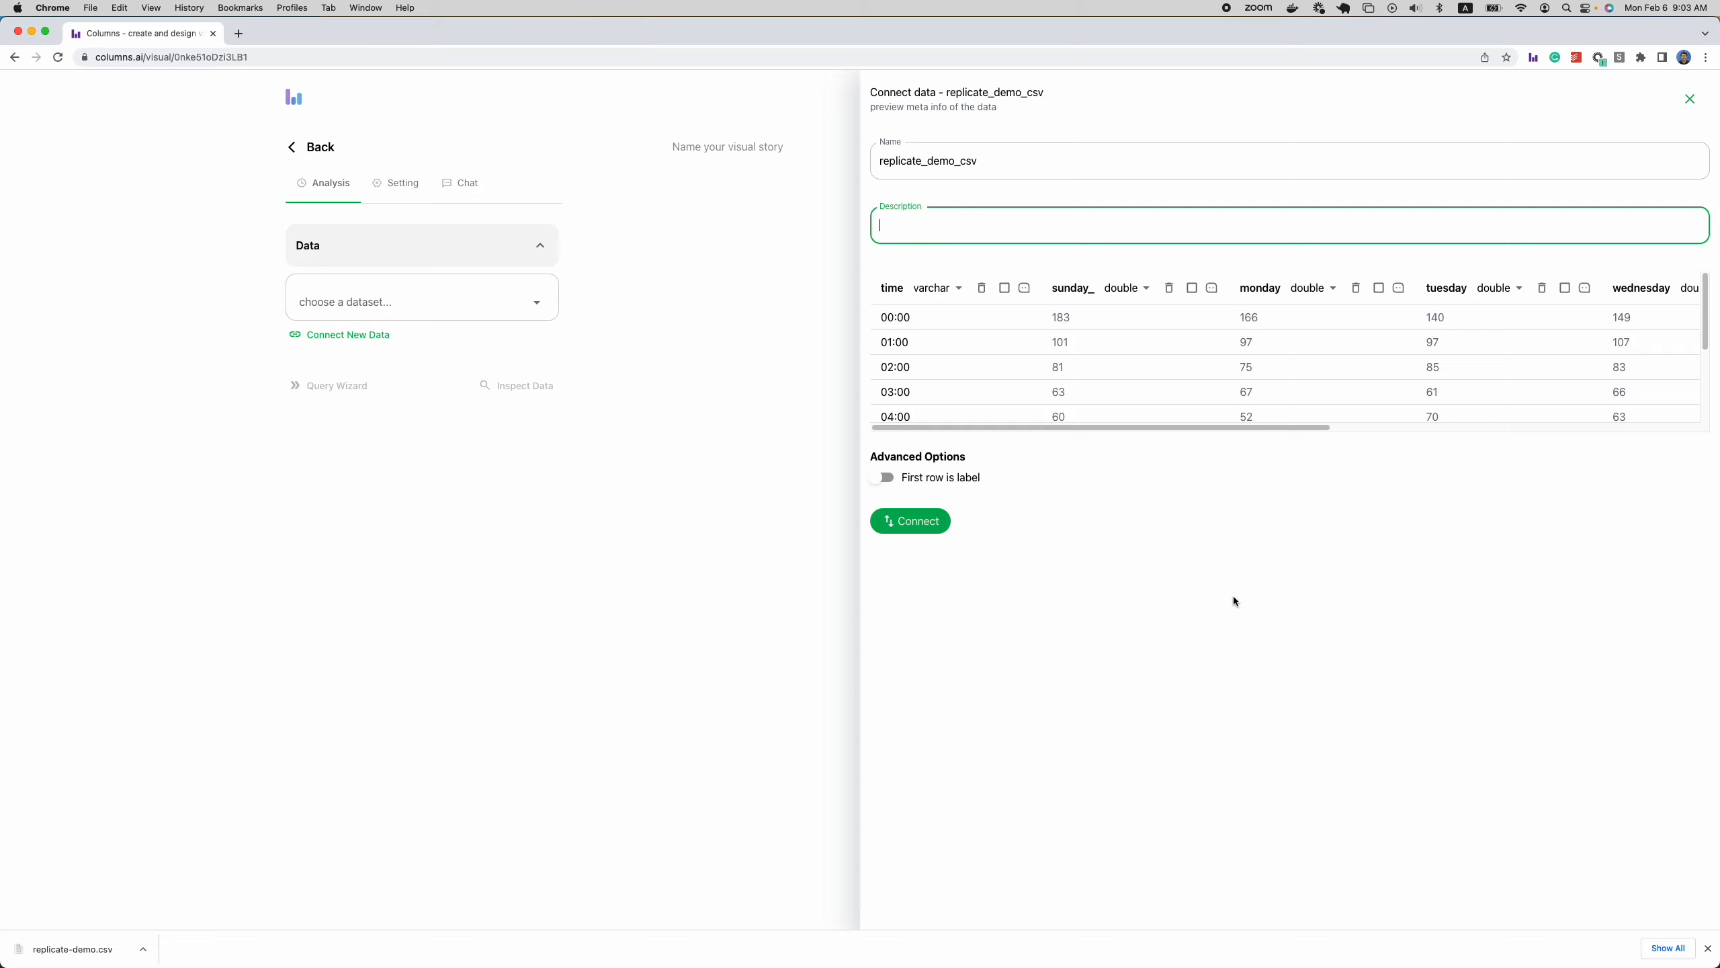
left_click(1010, 150)
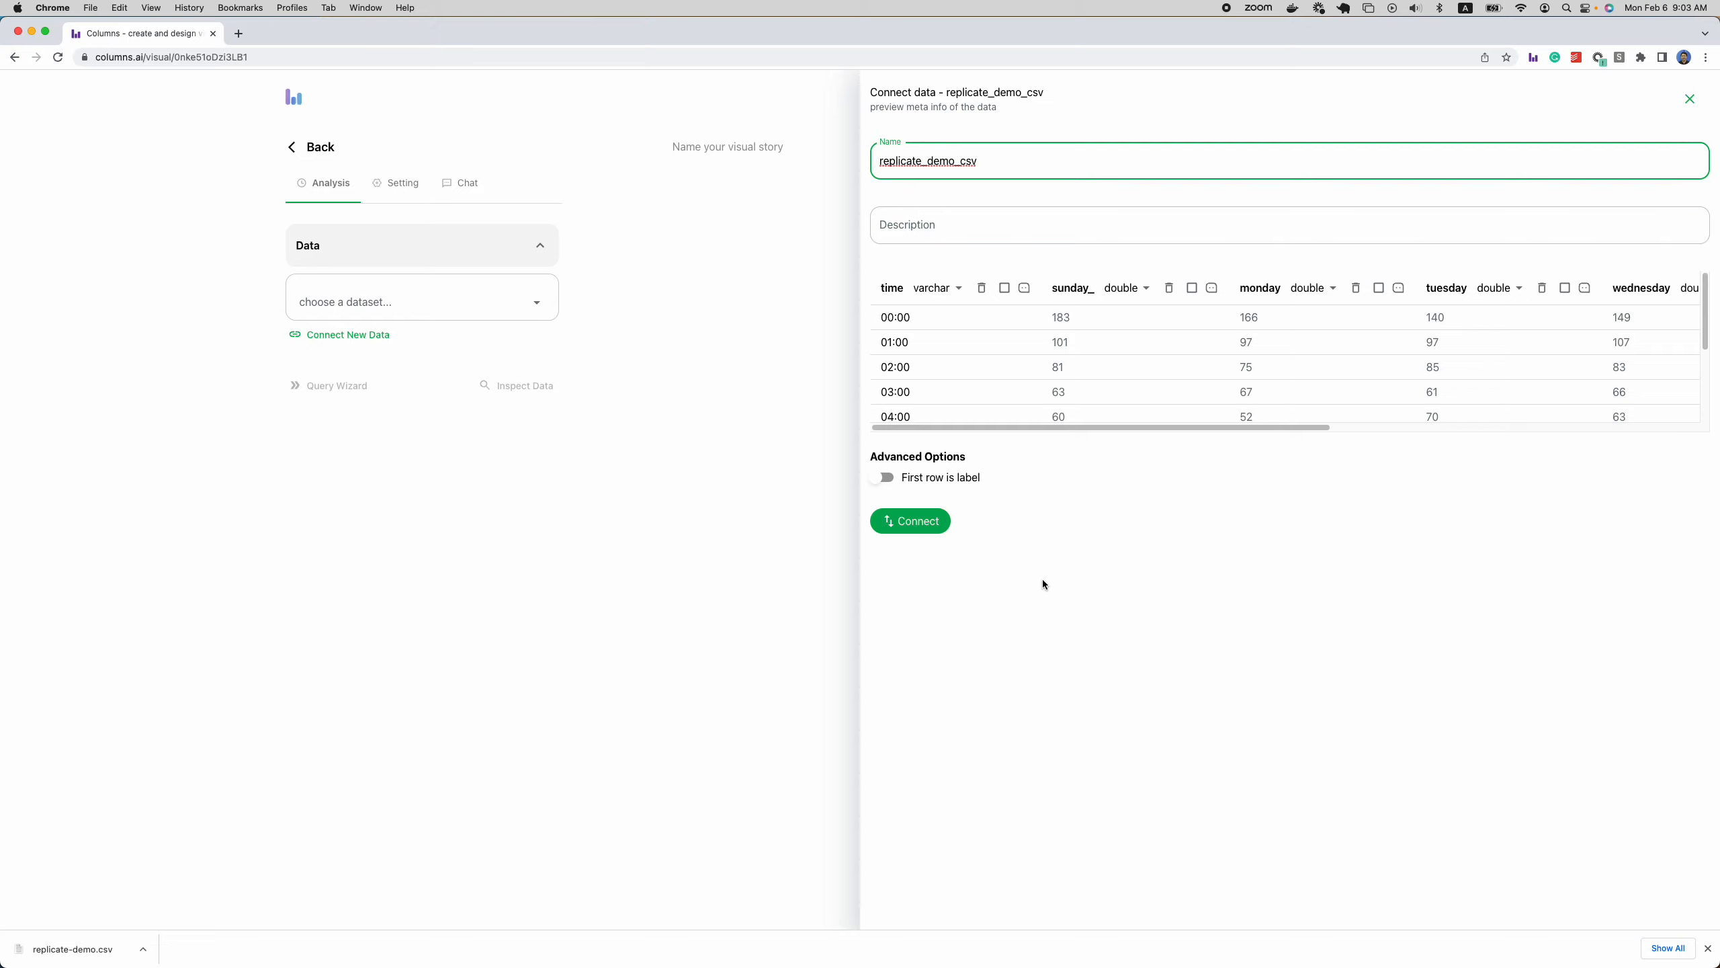
left_click(912, 534)
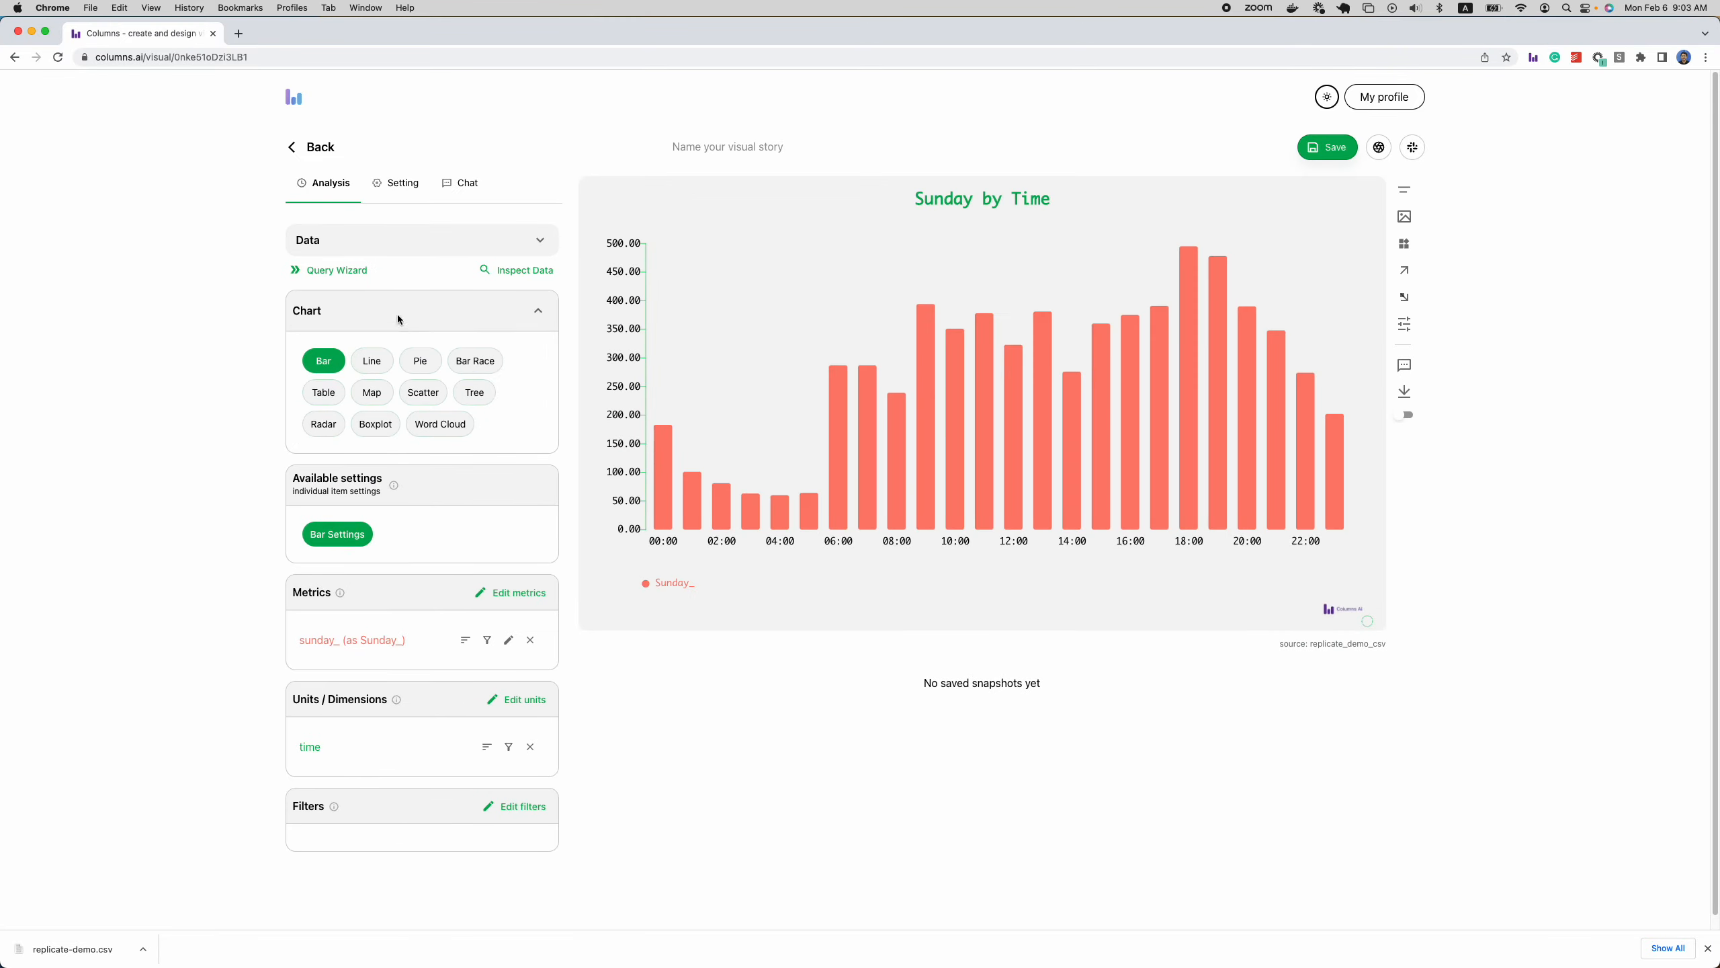
Expand the story's data section and enter the query "monday to sunday by time".
left_click(412, 240)
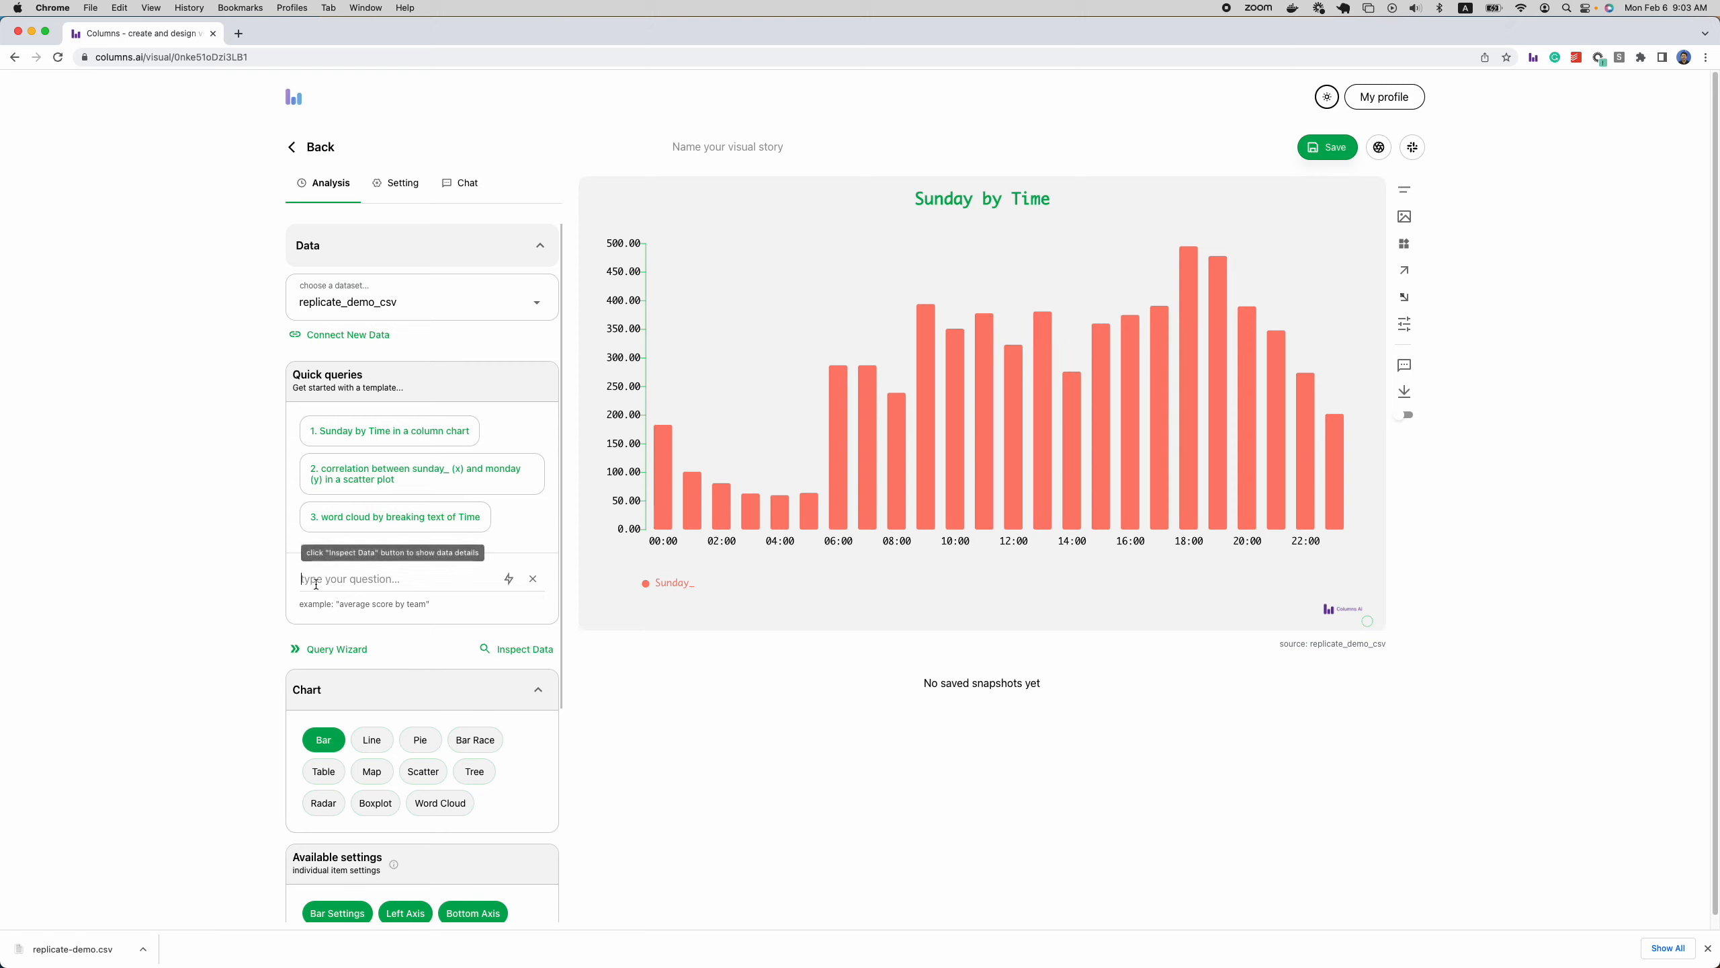
type("m")
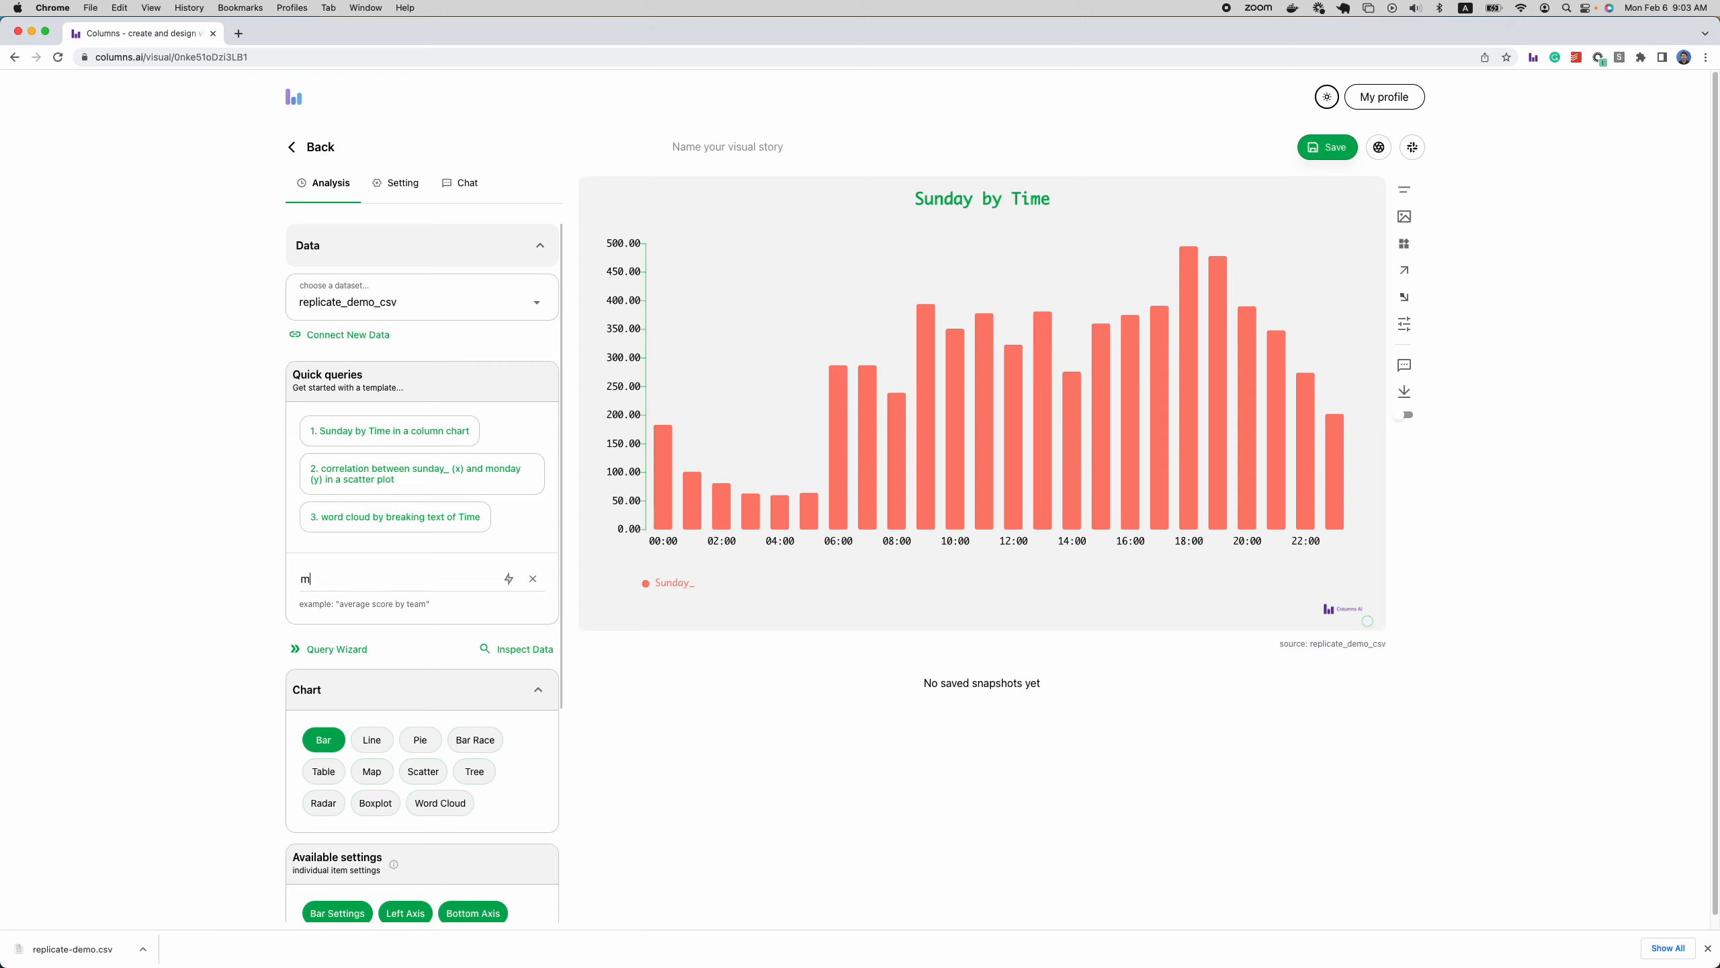
type("onday to sunday by time")
Inspect the schema and sample rows of the replicate_demo_csv dataset, including the weekday columns, and close the data view.
left_click(527, 651)
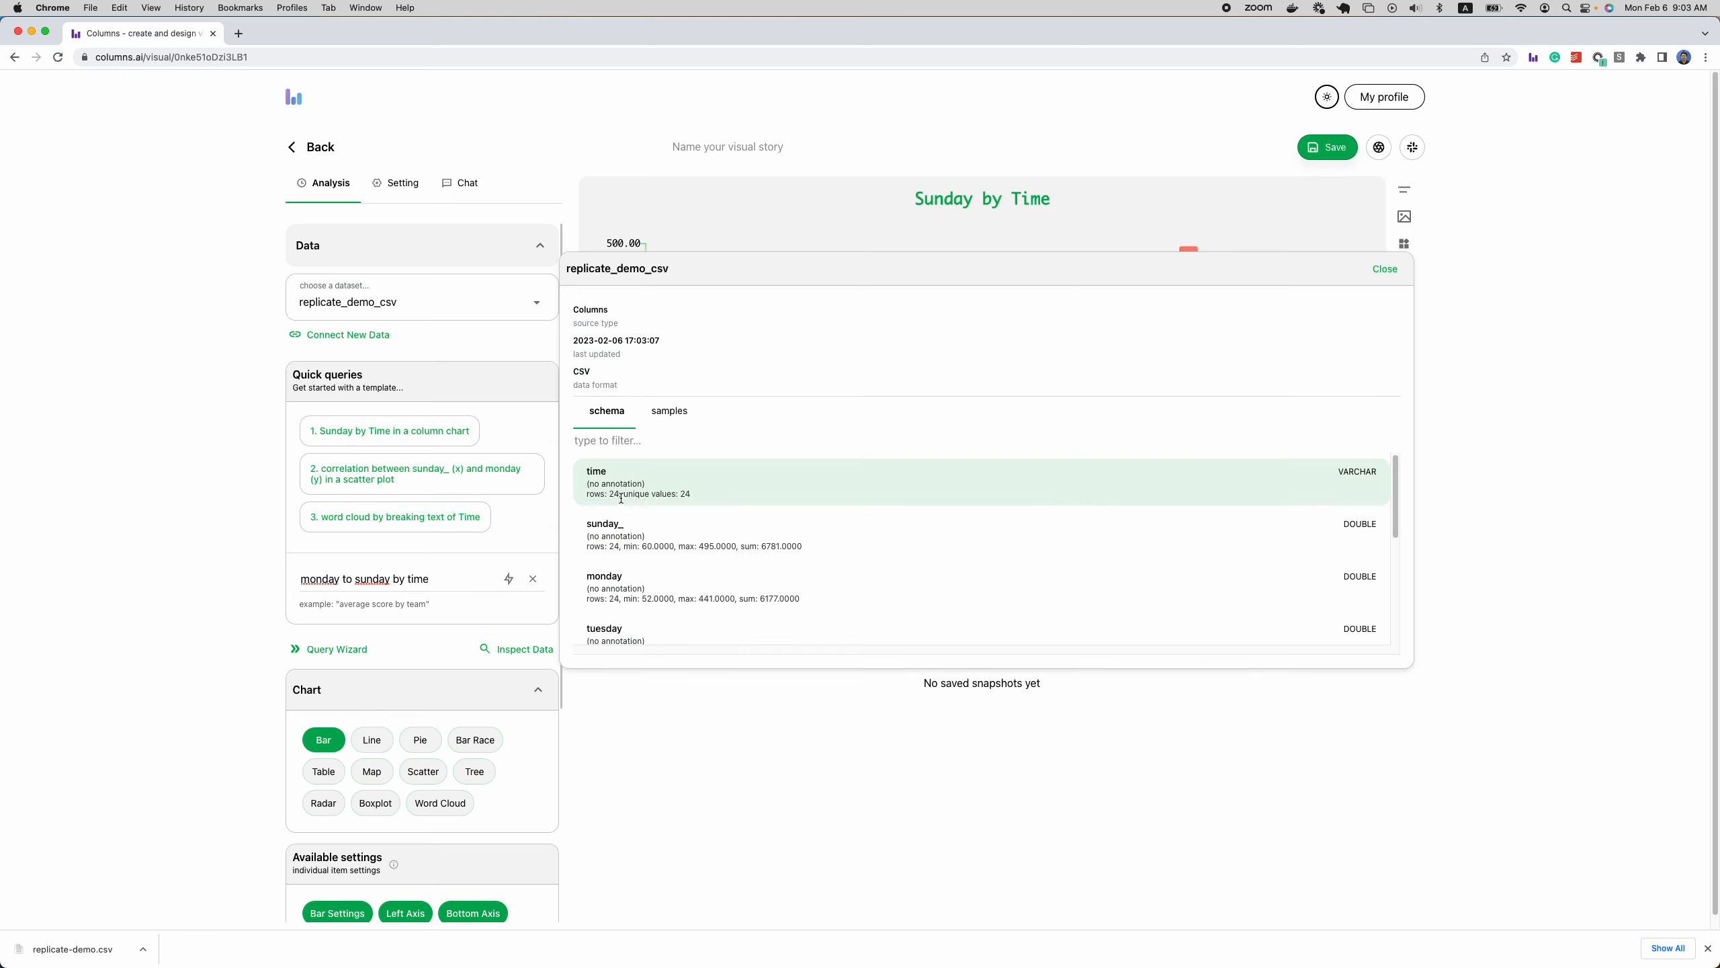
scroll(660, 491, "down", 2)
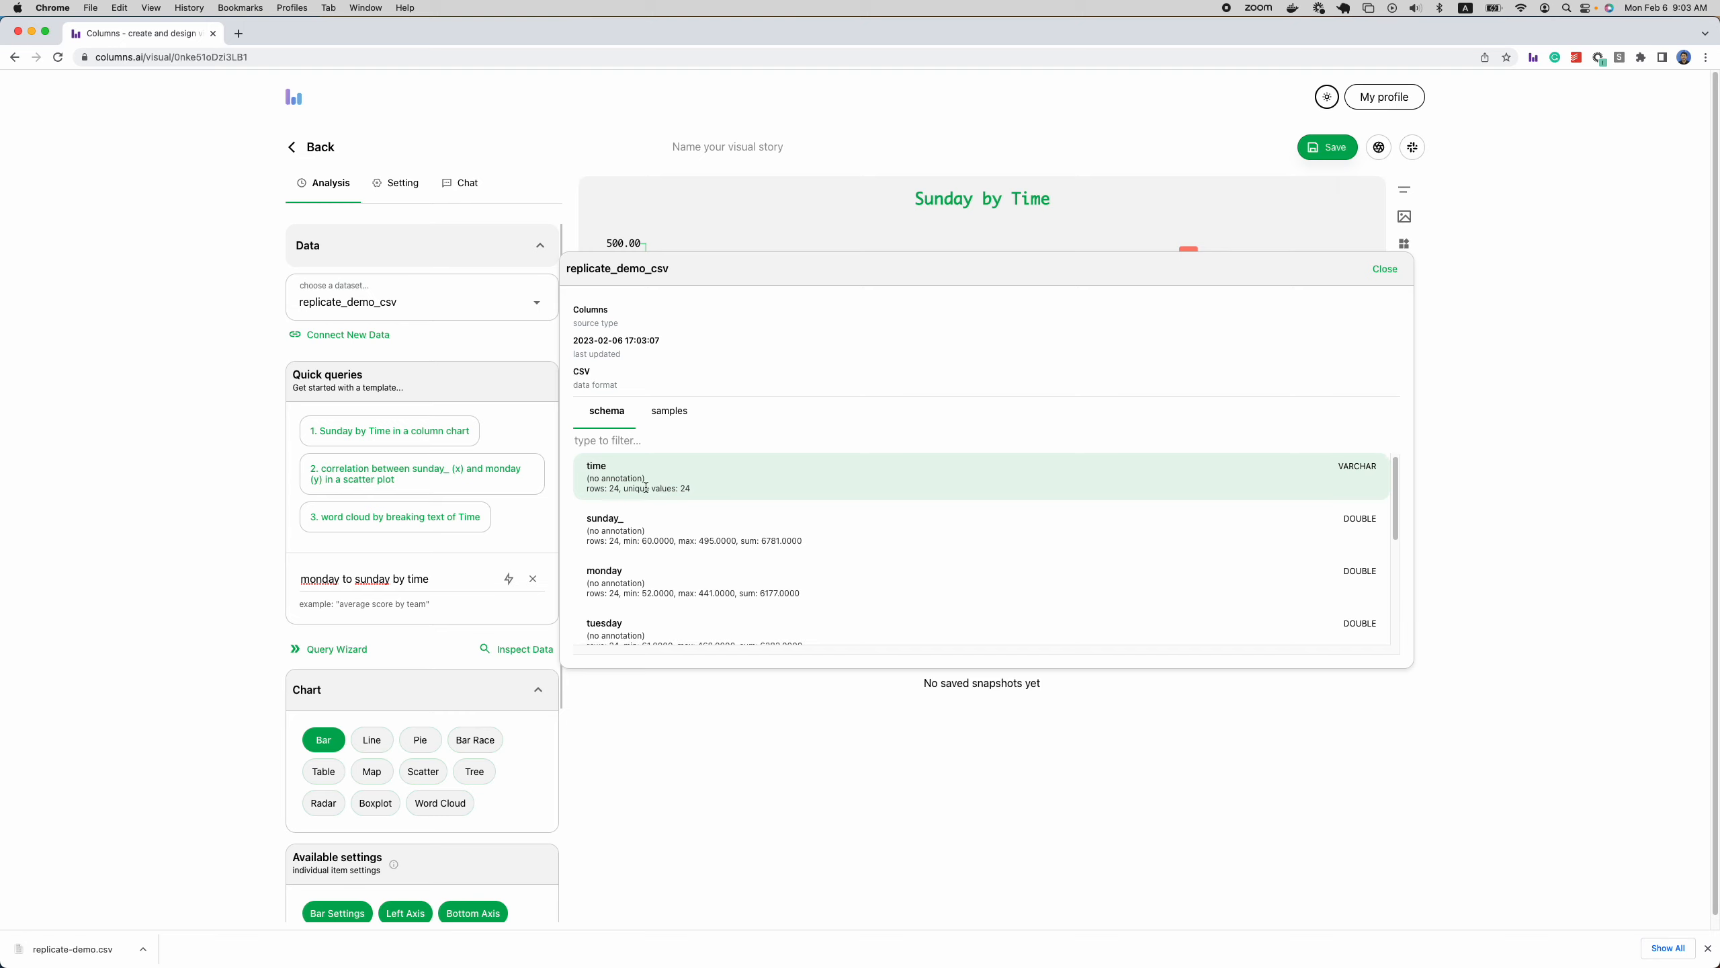
scroll(659, 485, "down", 5)
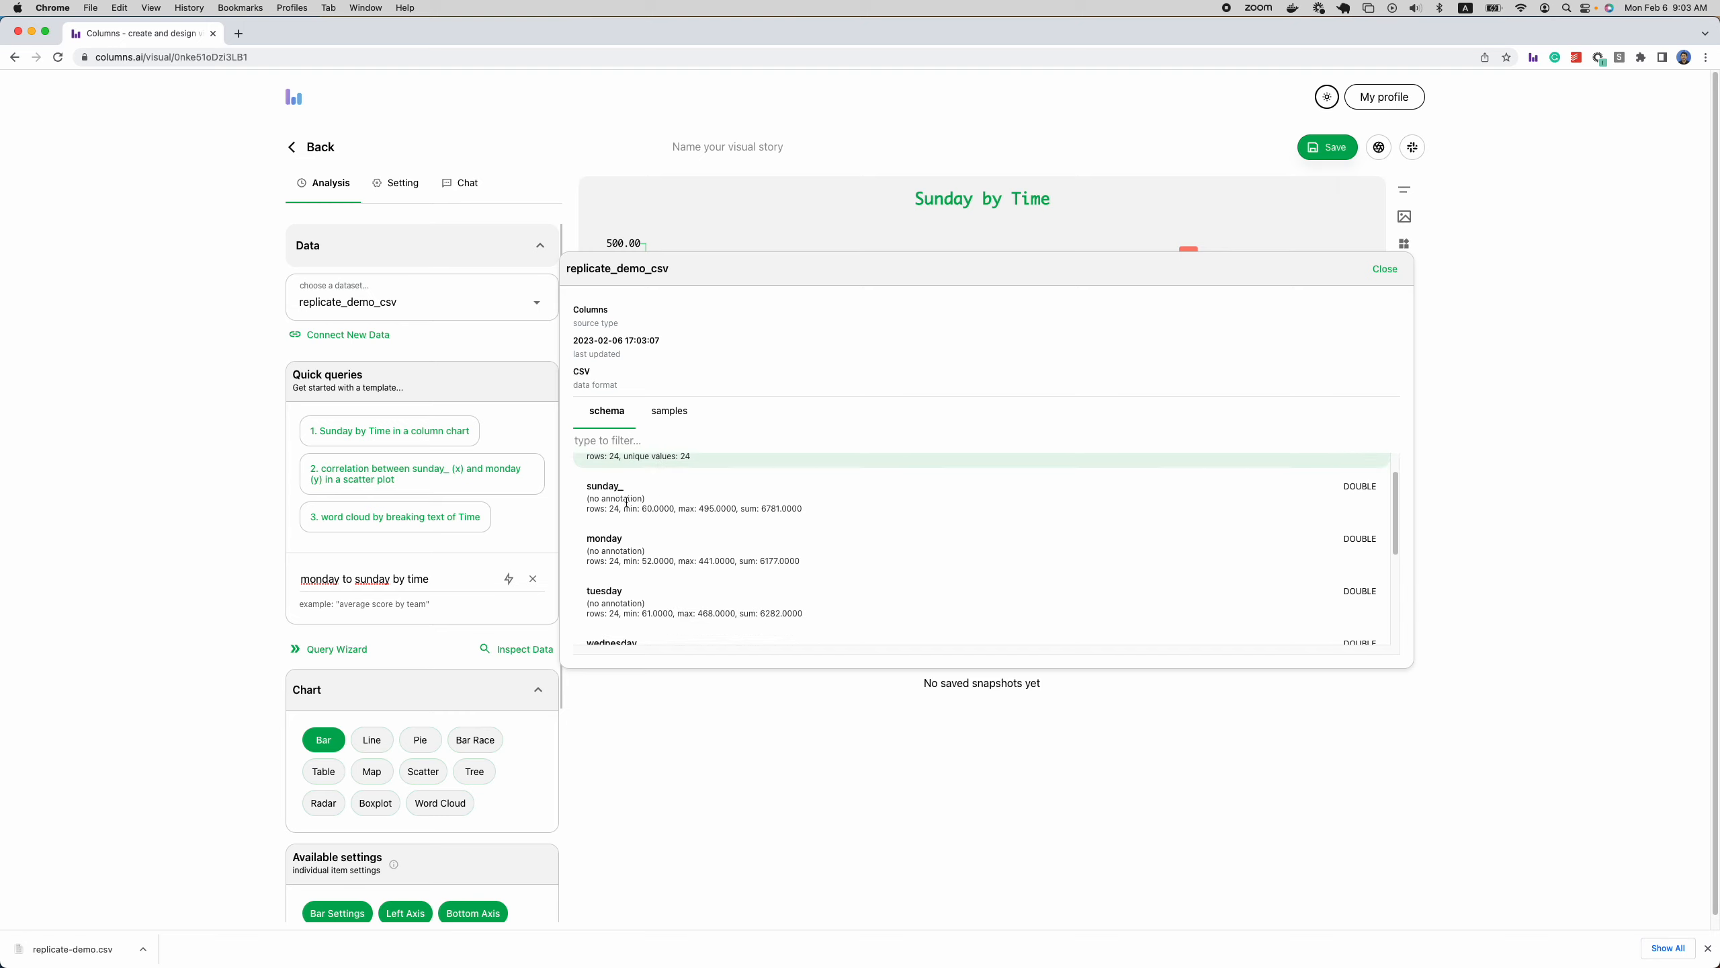
scroll(652, 594, "up", 7)
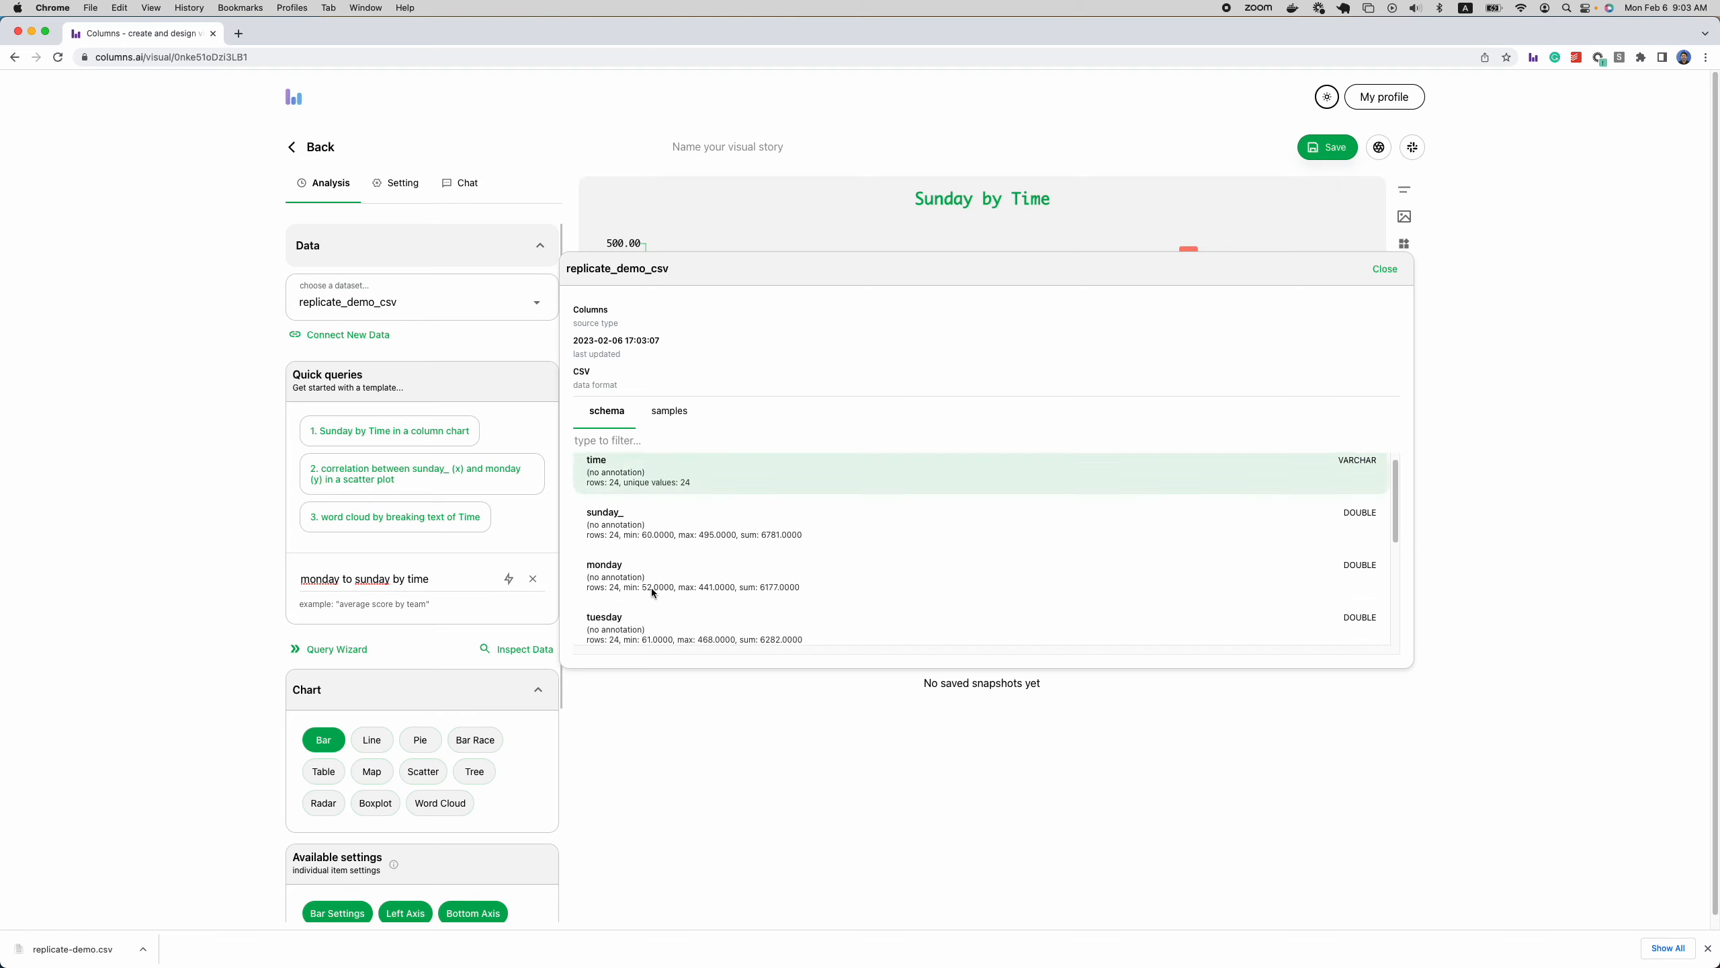
left_click(672, 417)
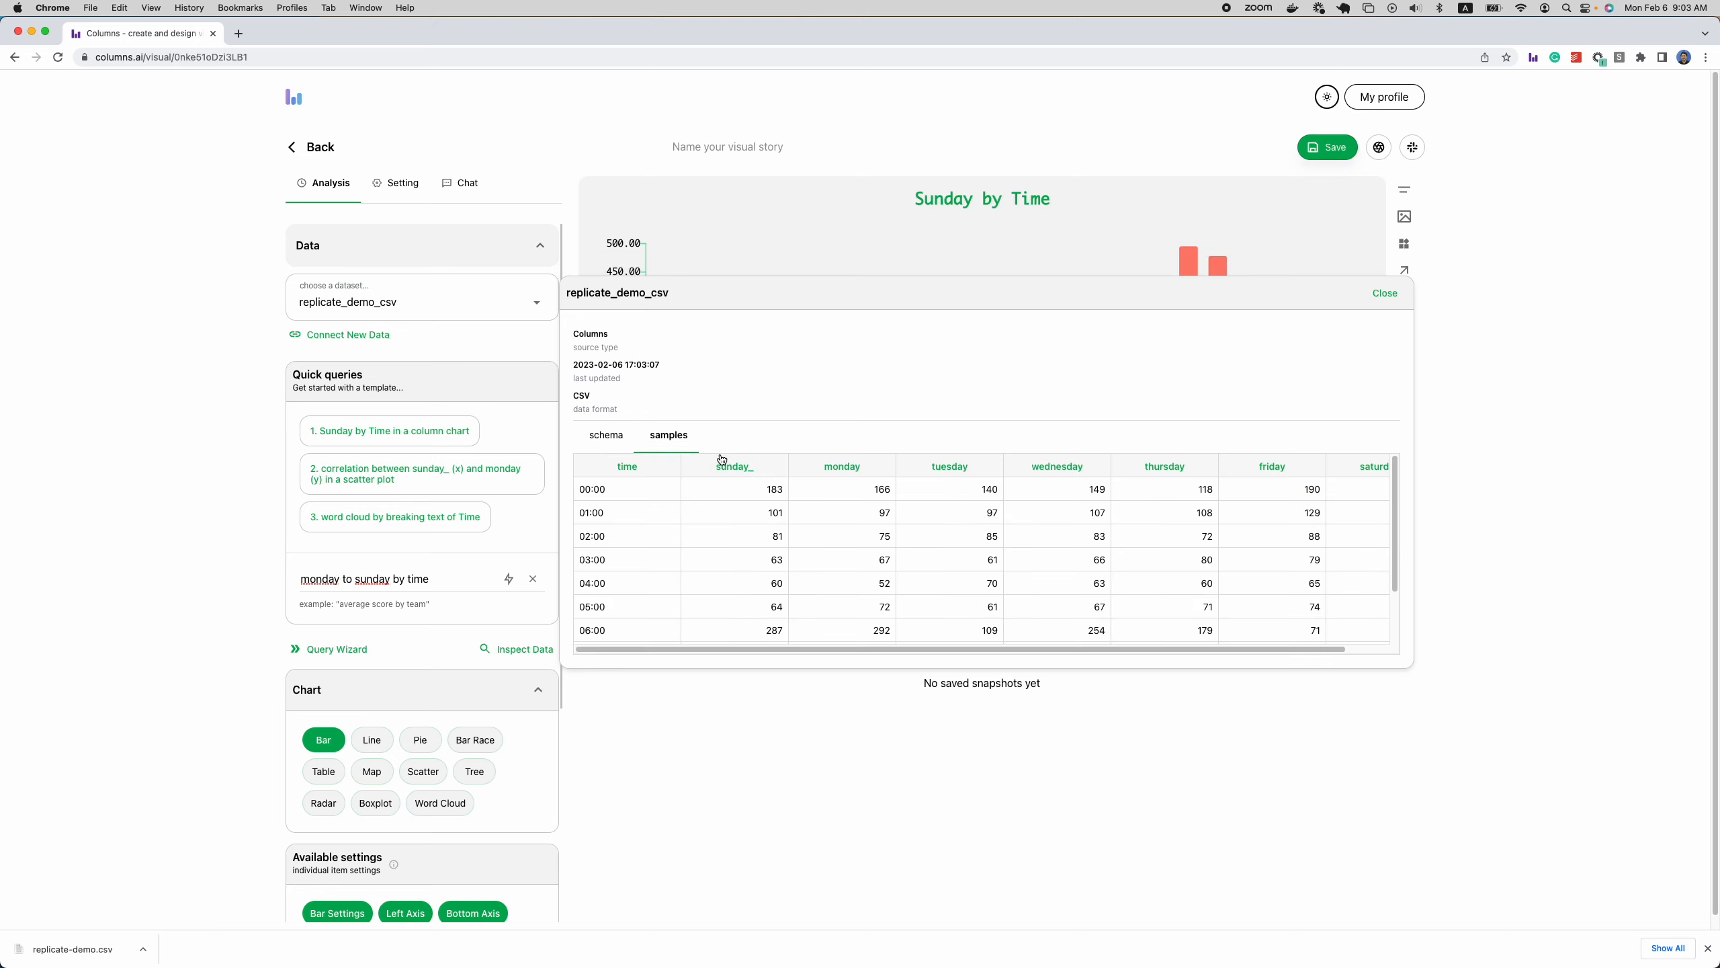
scroll(908, 592, "down", 3)
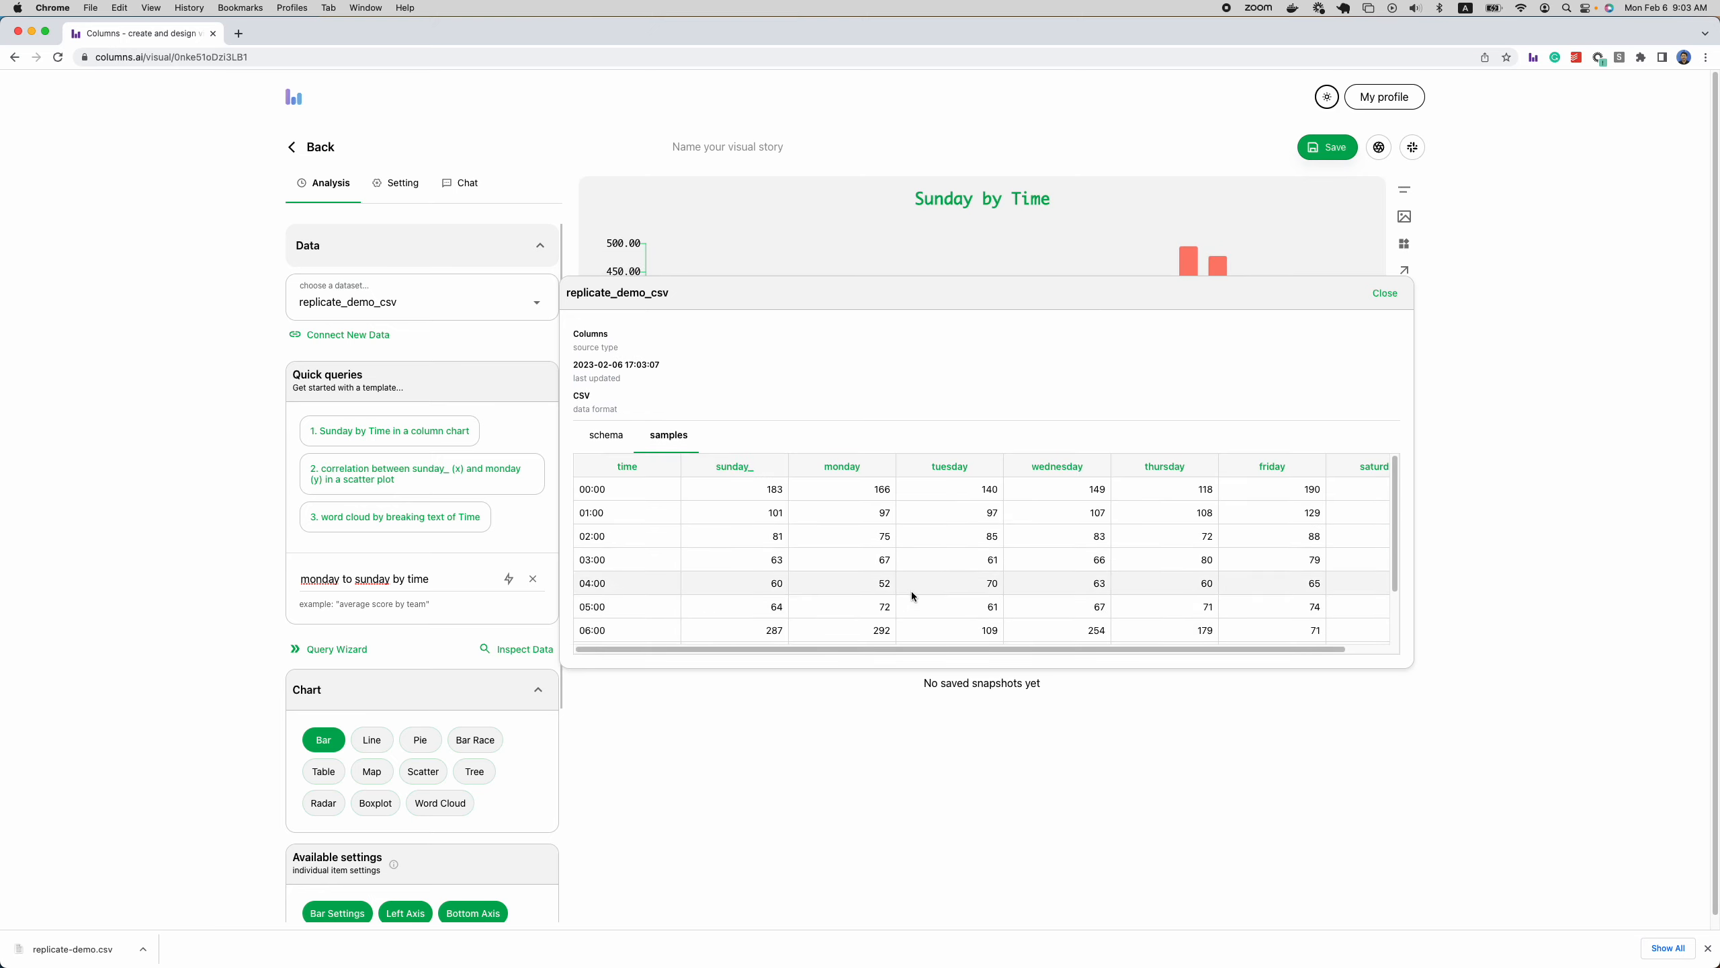
scroll(901, 596, "up", 3)
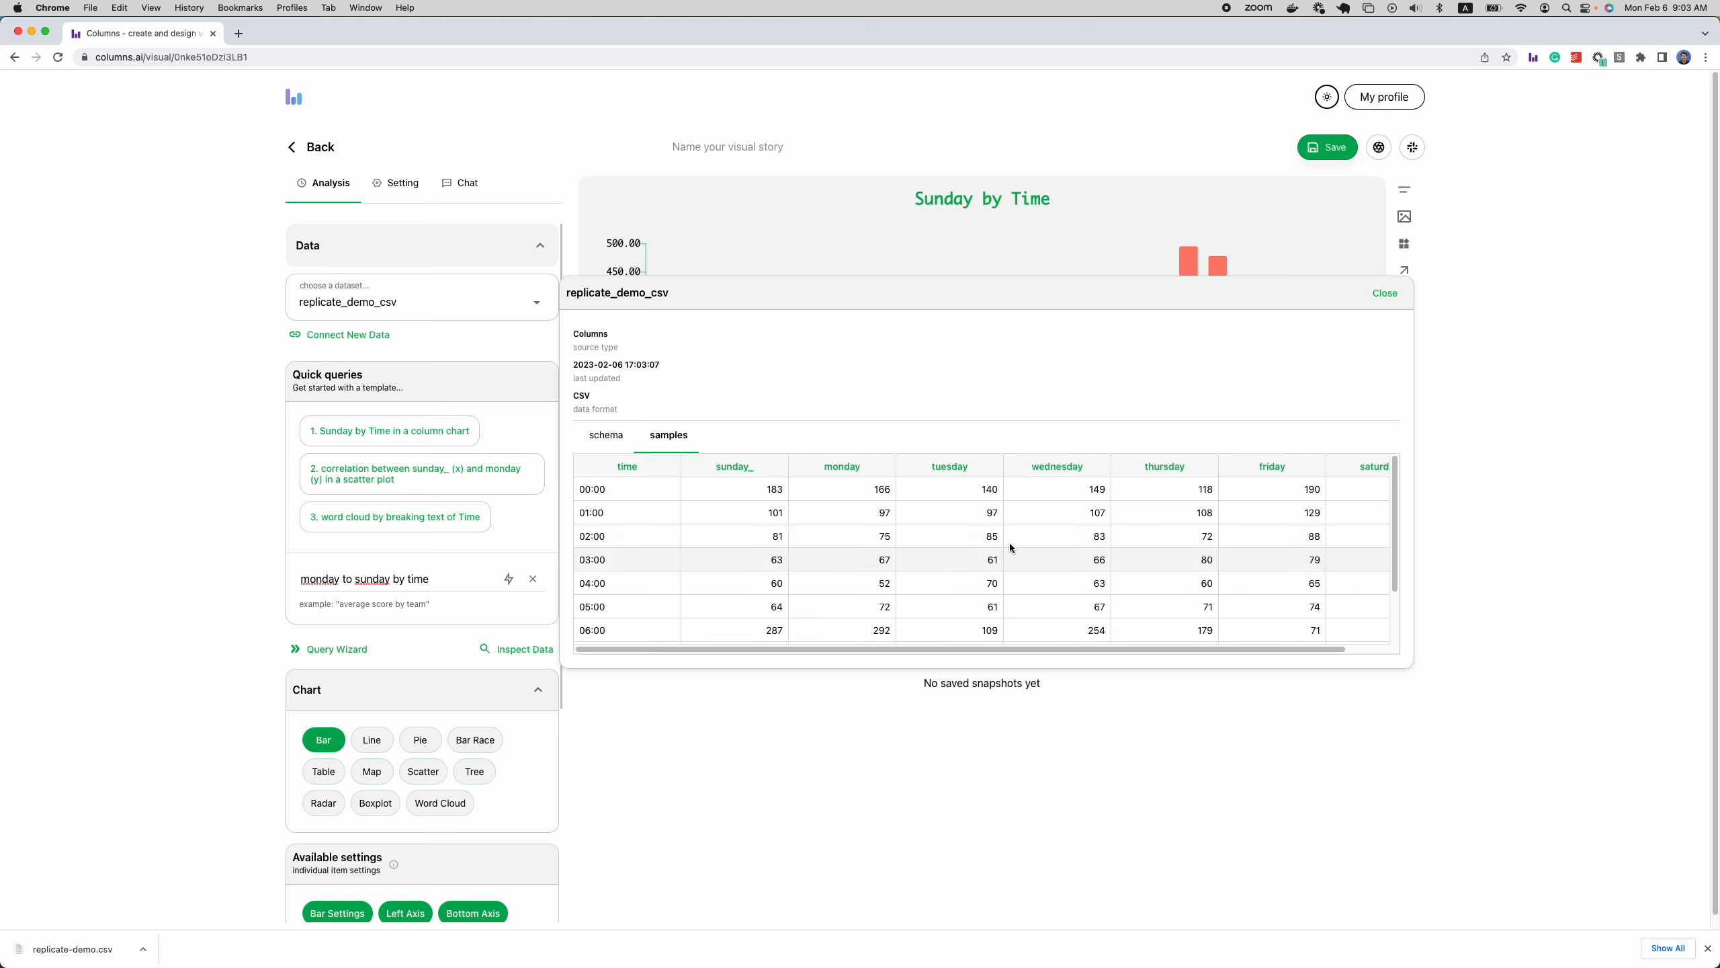
left_click_drag(1056, 649, 1219, 648)
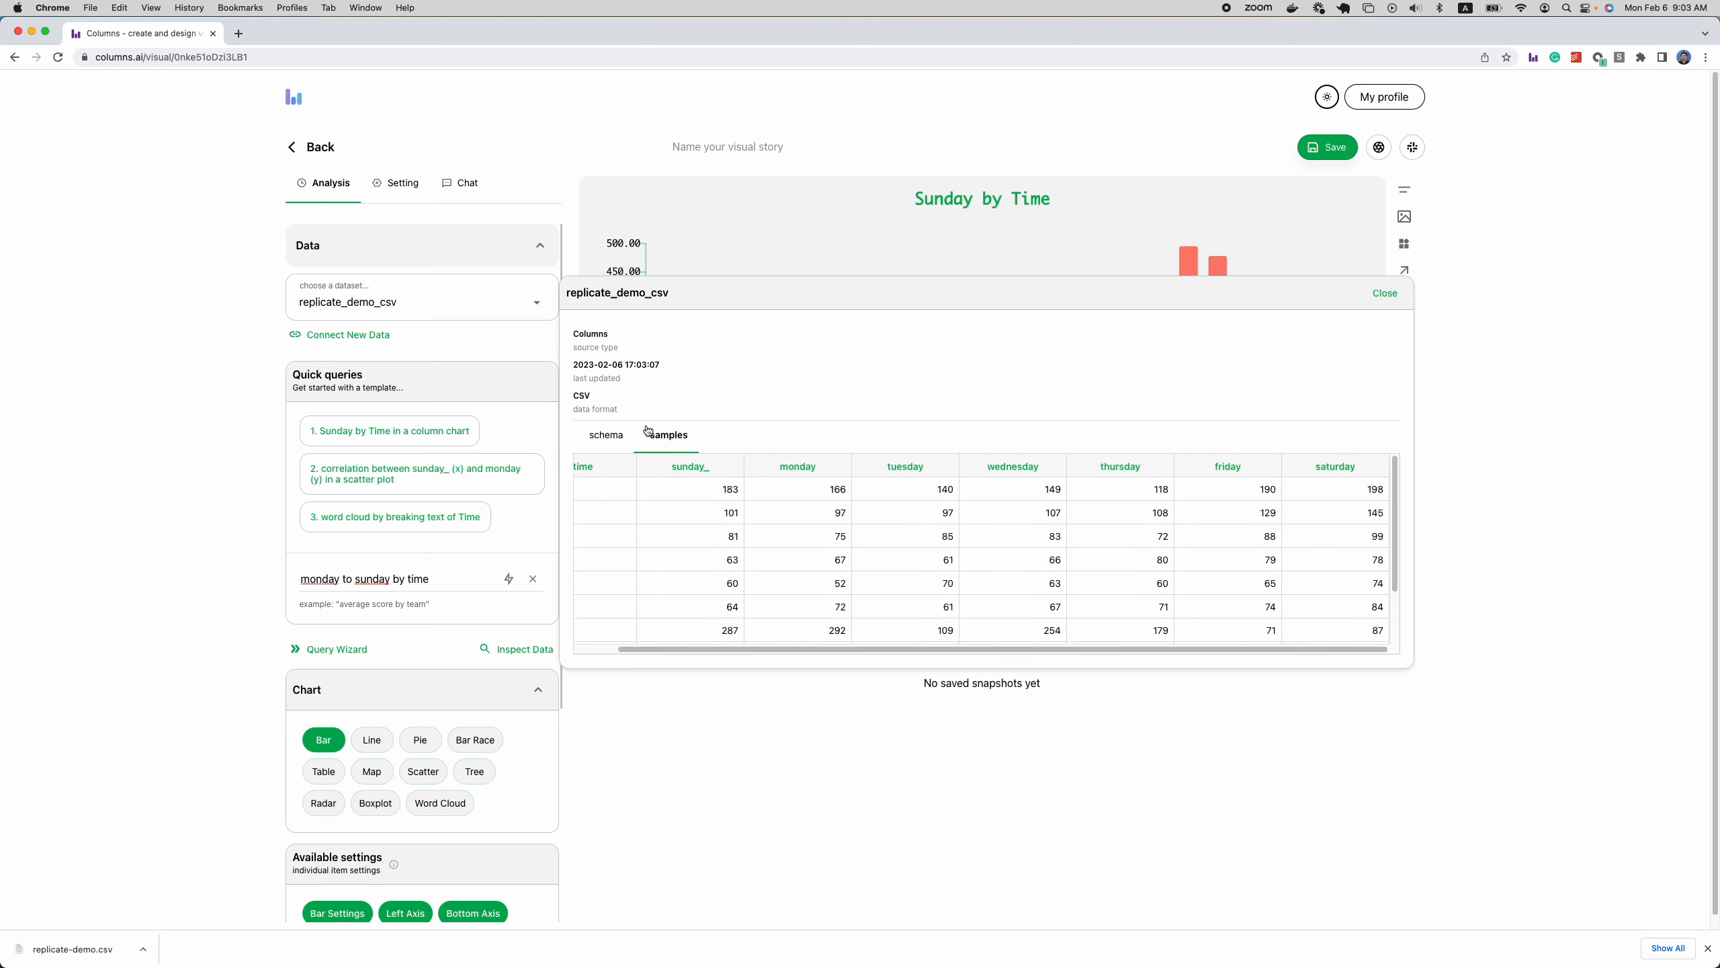
left_click(613, 434)
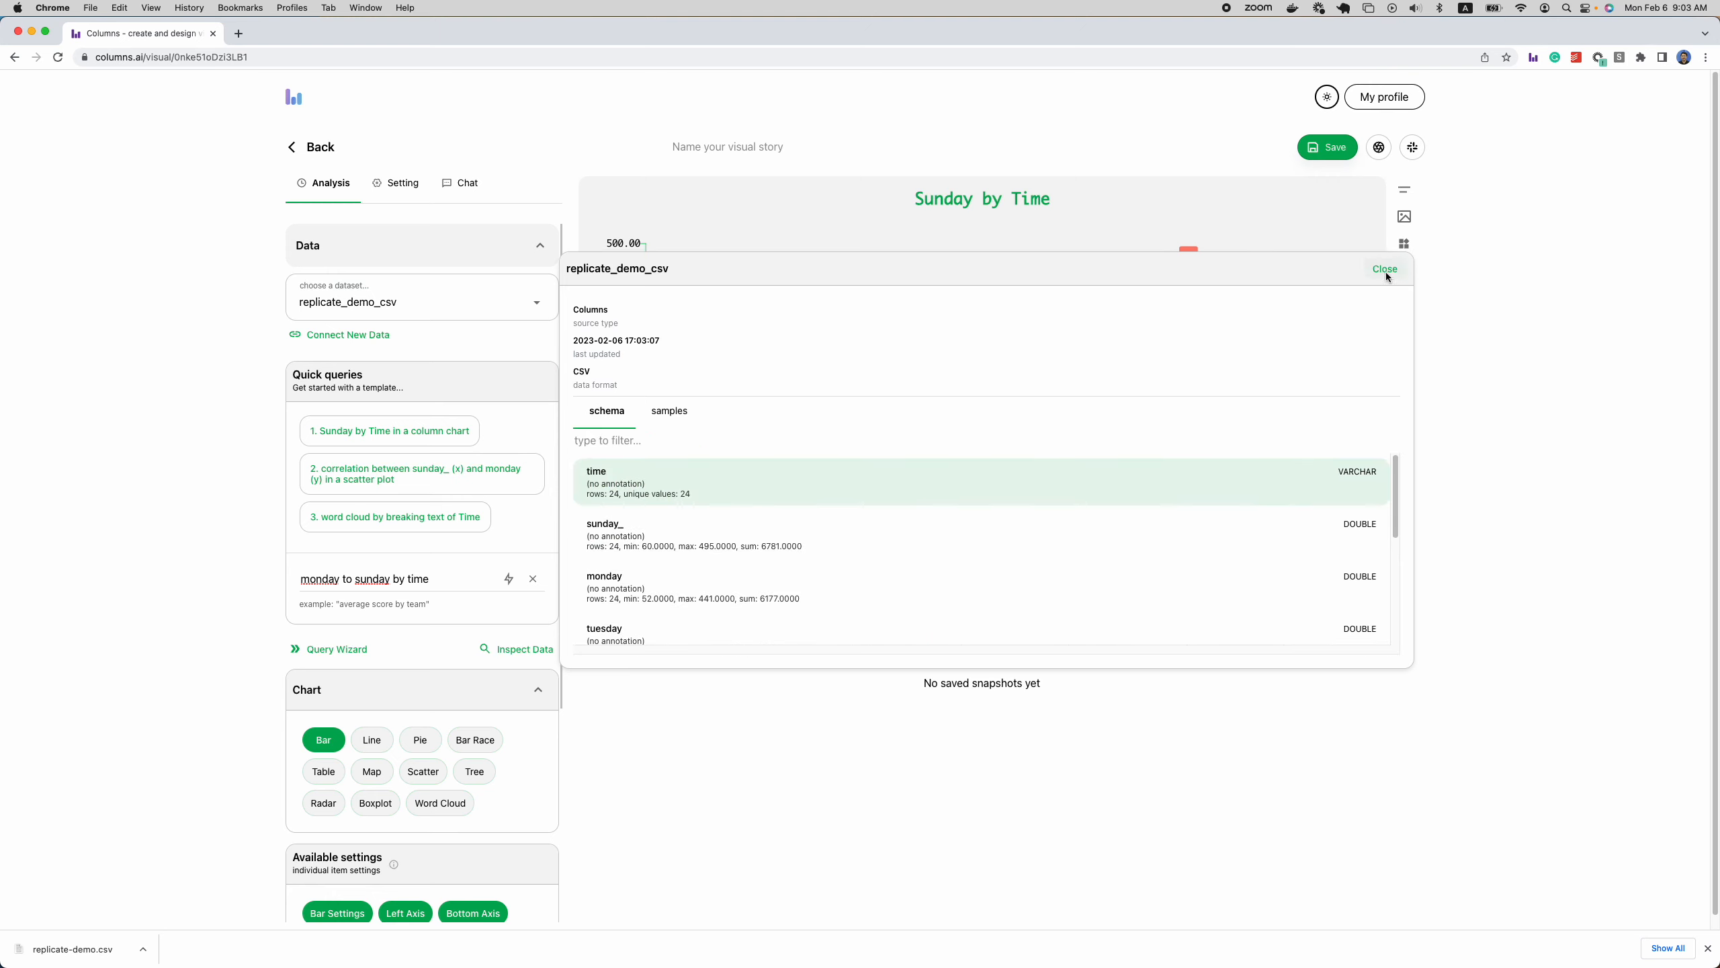
left_click(1385, 269)
Run the query "monday to sunday by time" to chart all weekday metrics.
triple_click(415, 578)
left_click(441, 578)
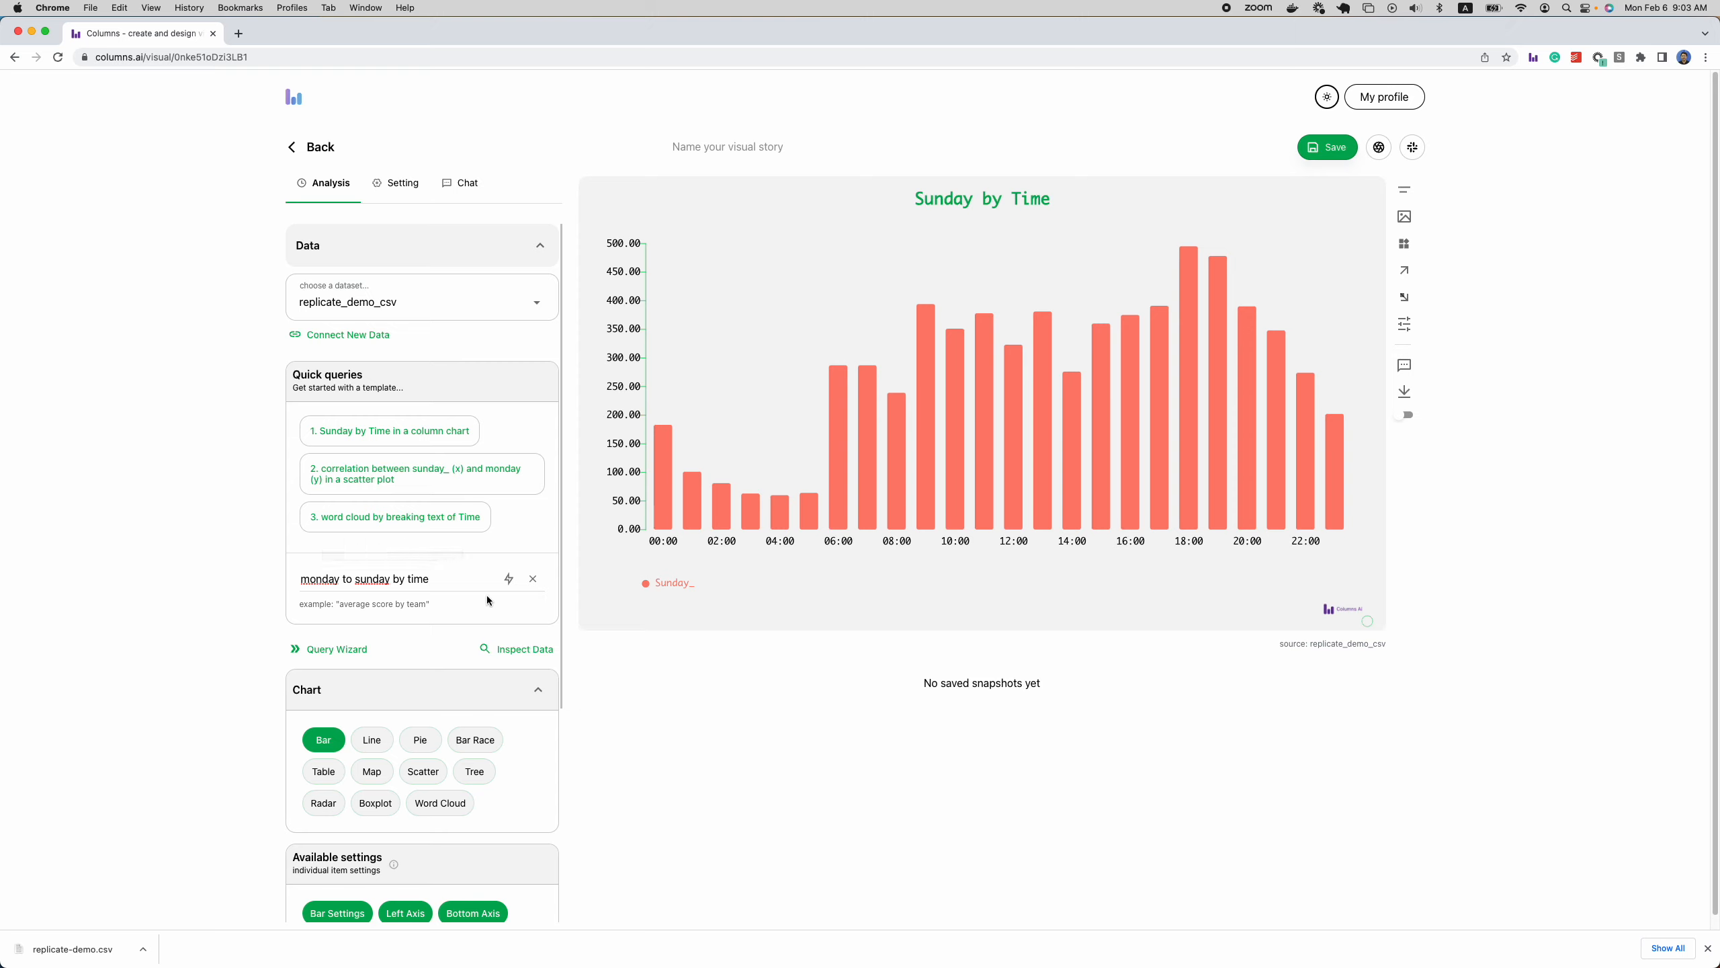
key("Return")
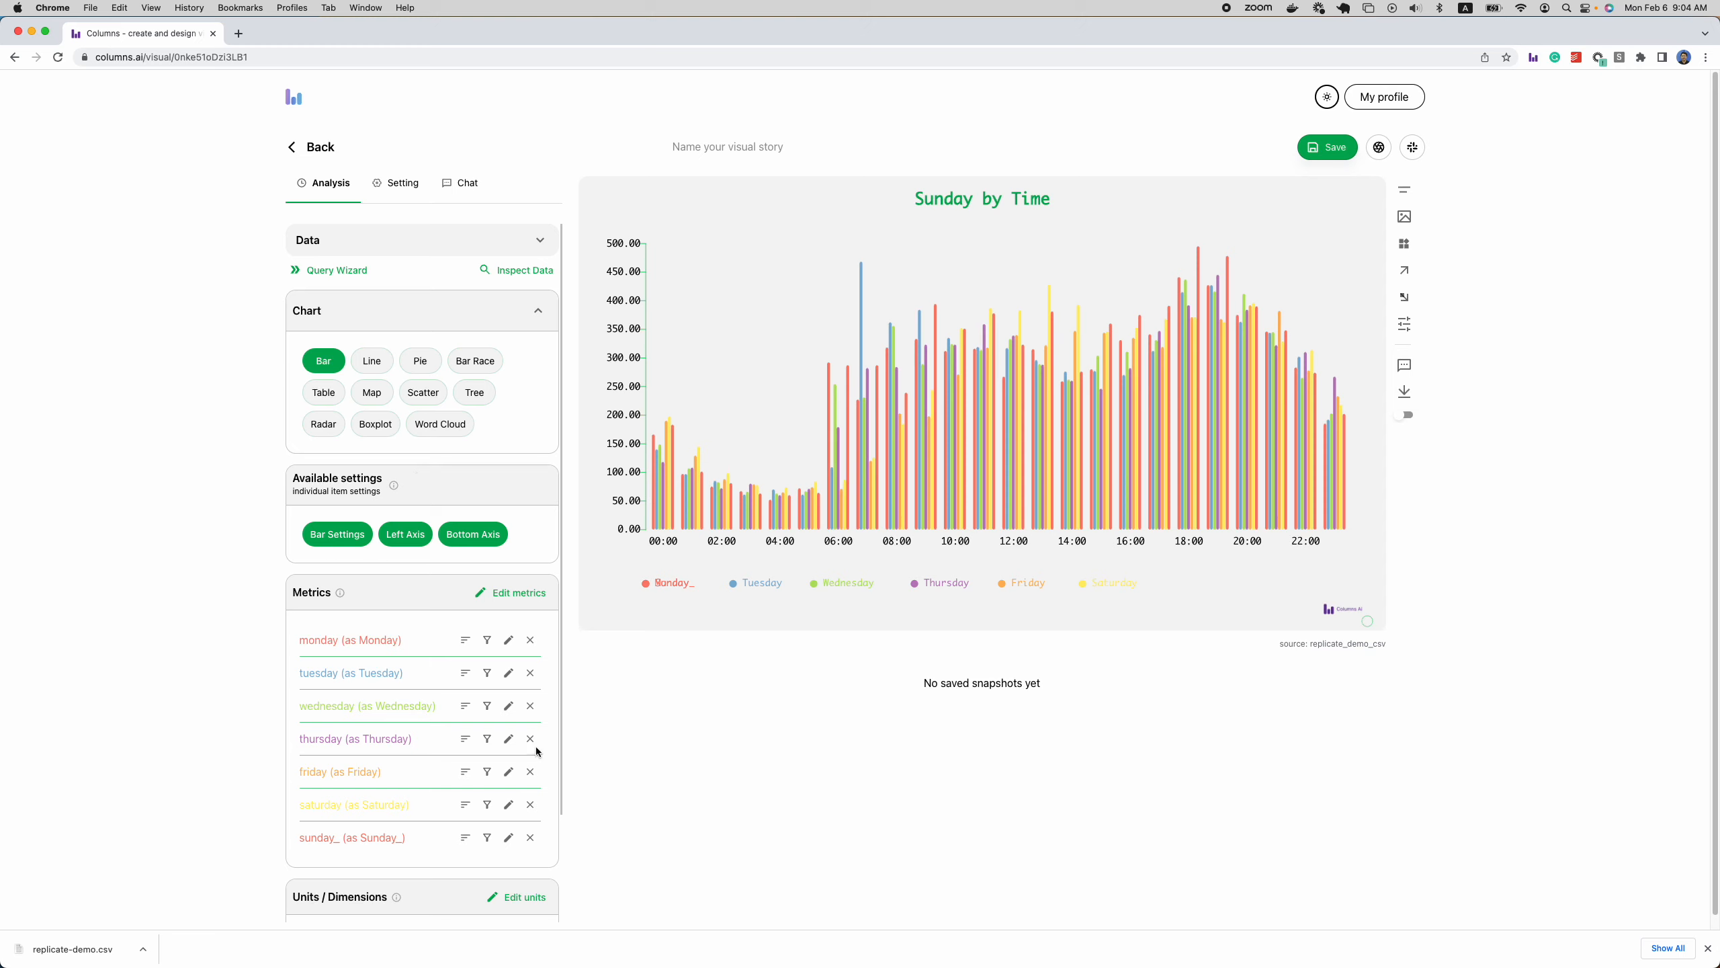
Look over the chart's general settings and open the bar-specific settings.
left_click(394, 181)
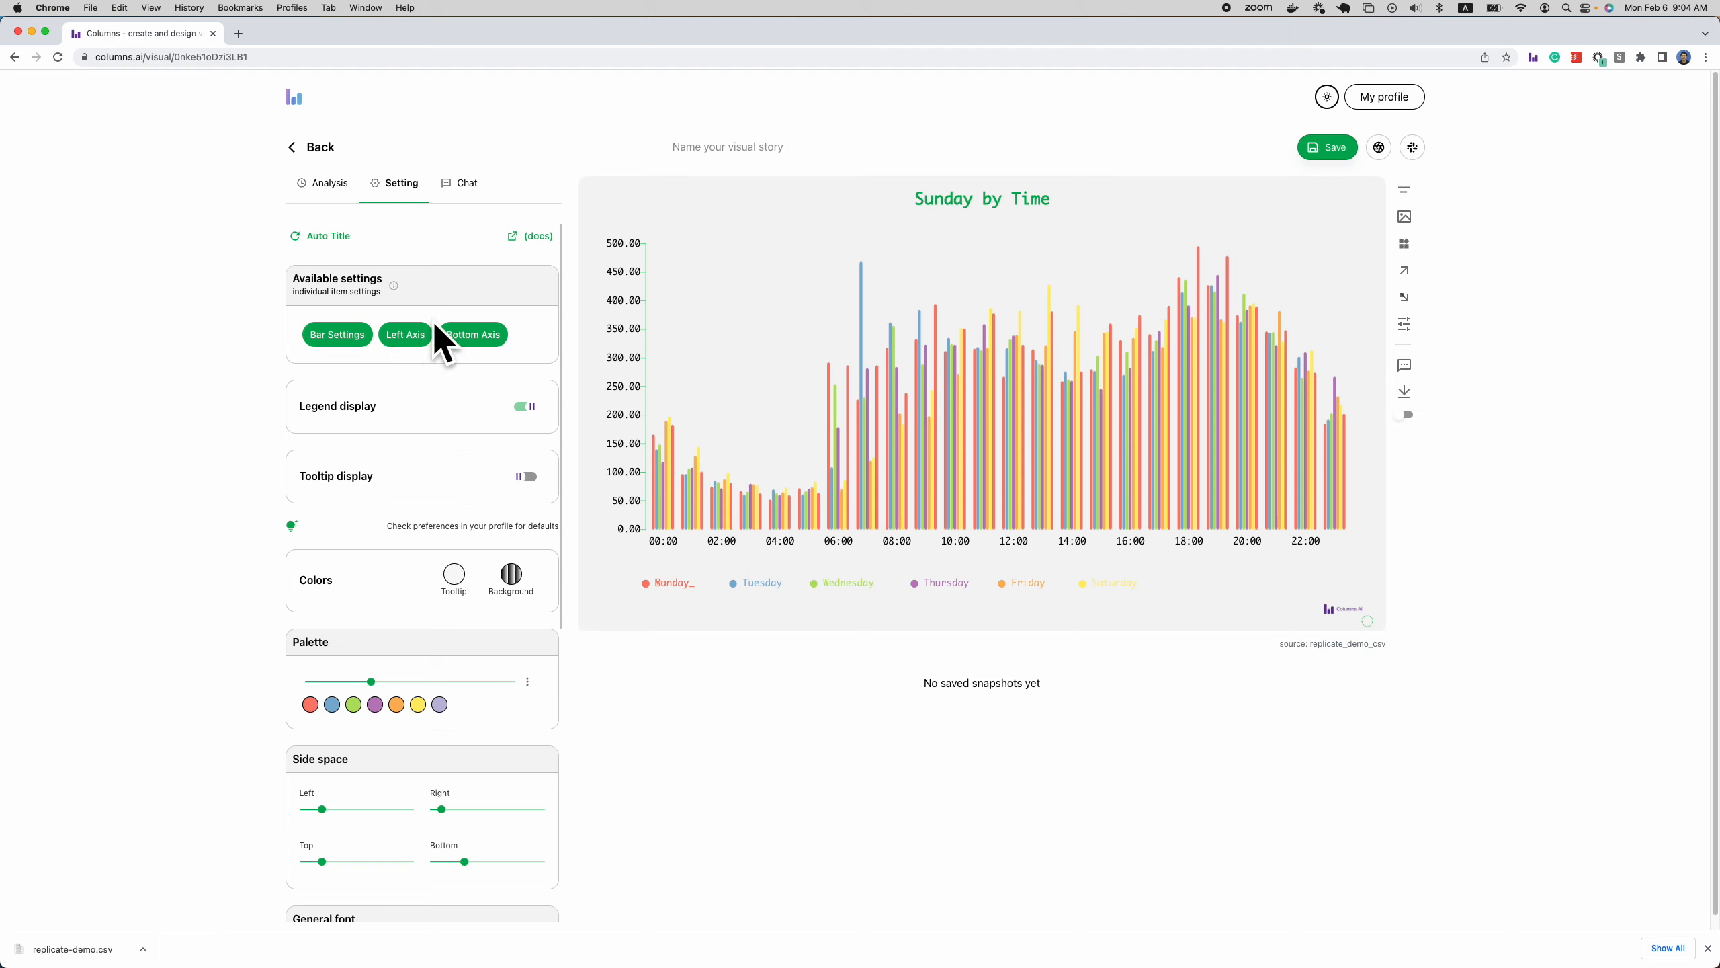
left_click(340, 189)
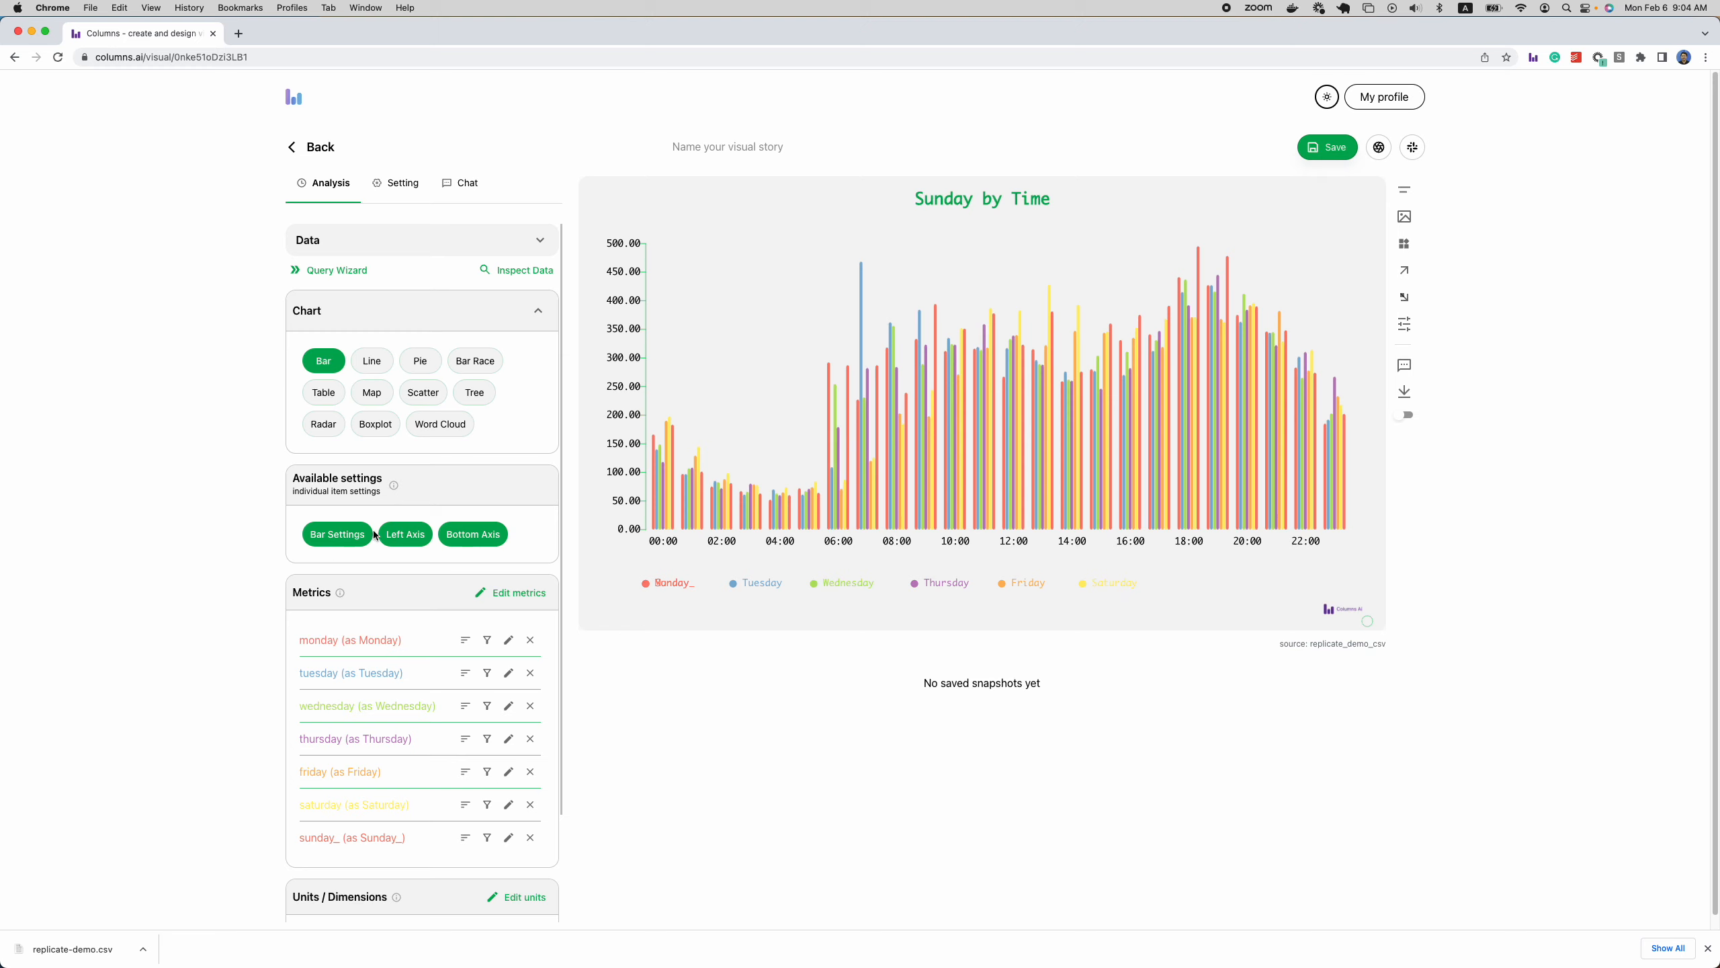
left_click(408, 193)
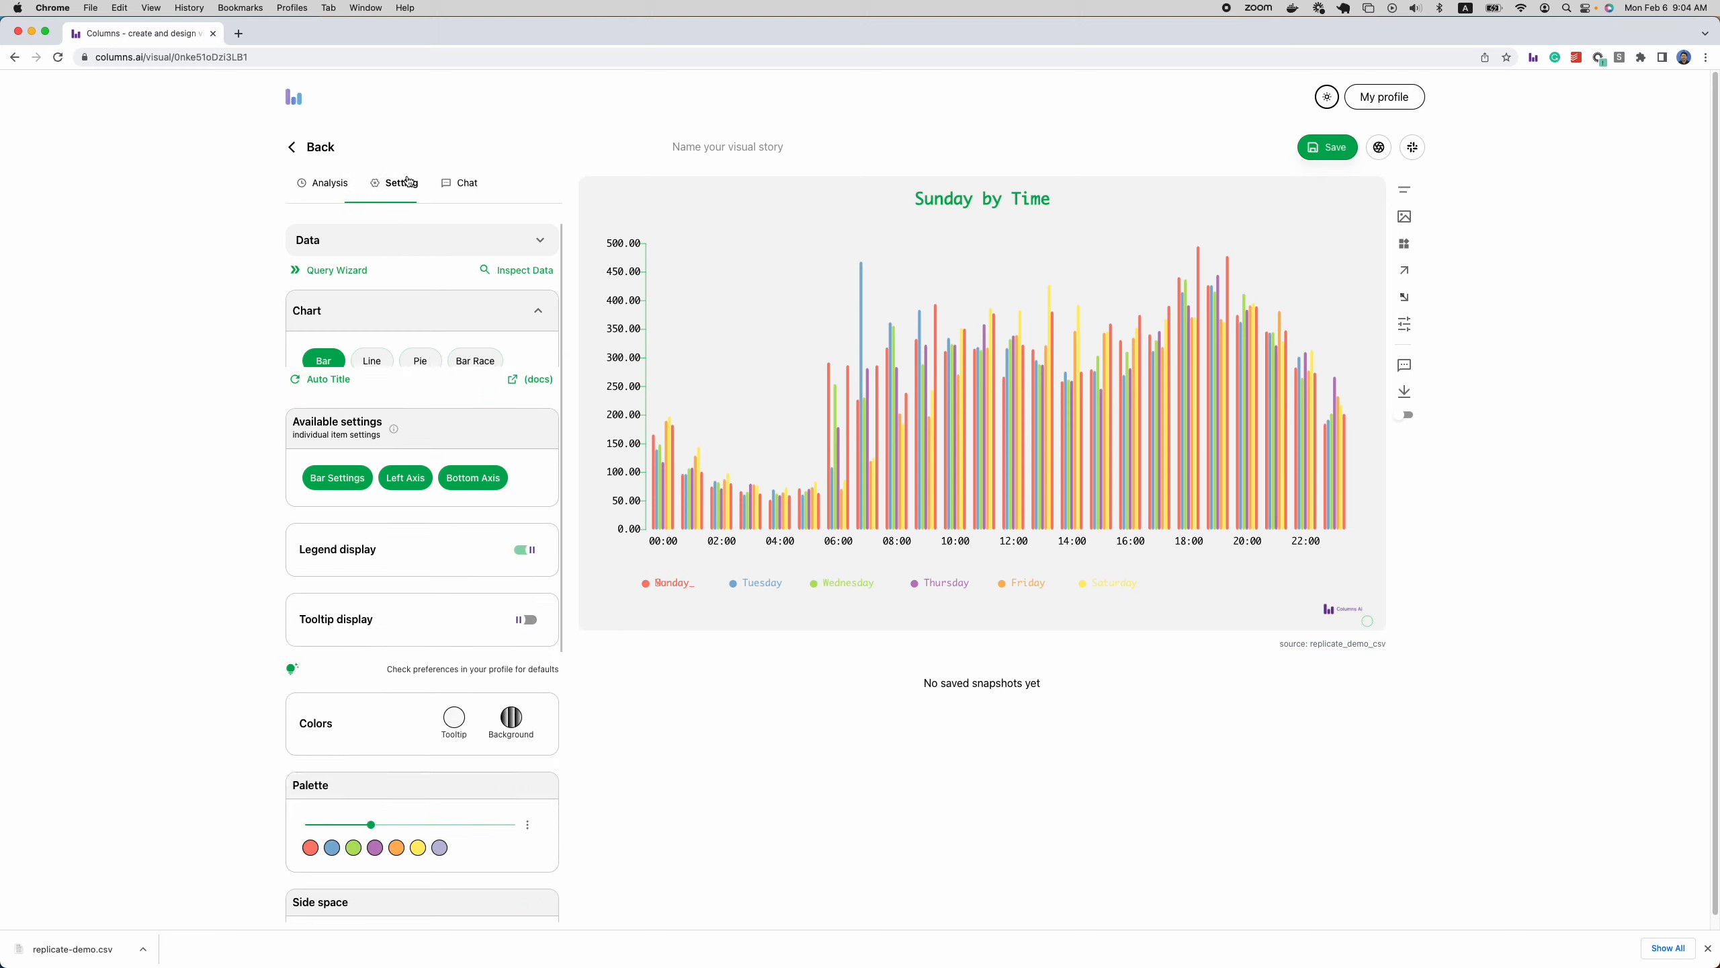
left_click(307, 184)
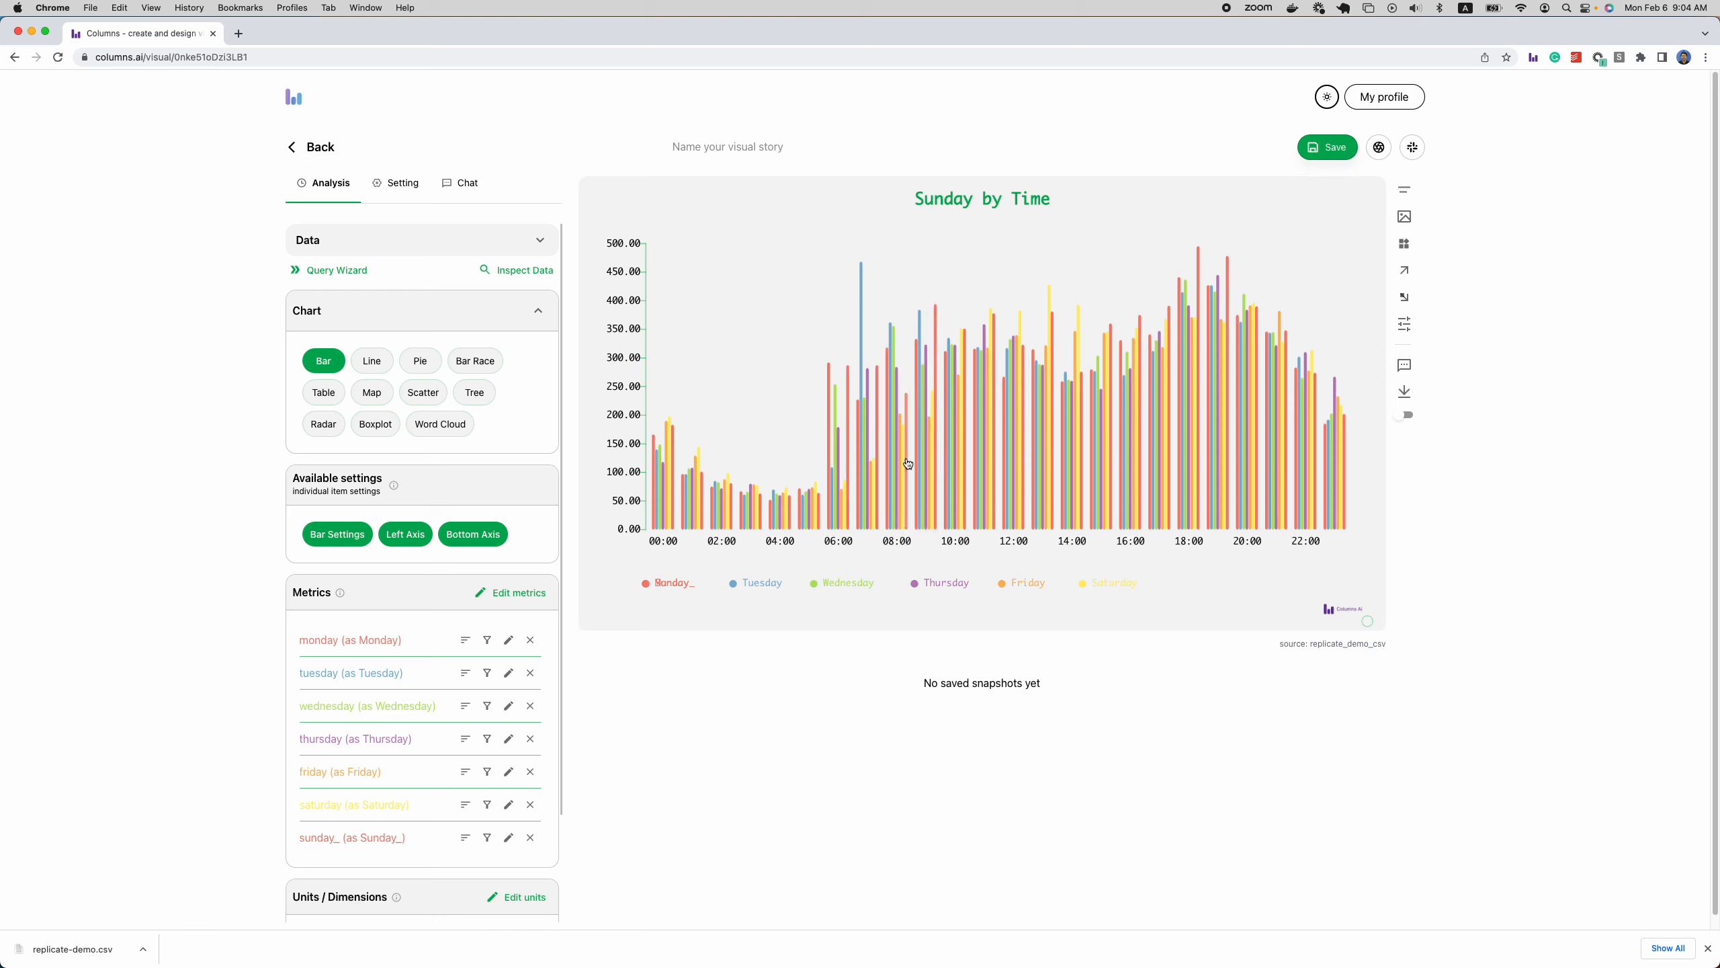
left_click(332, 539)
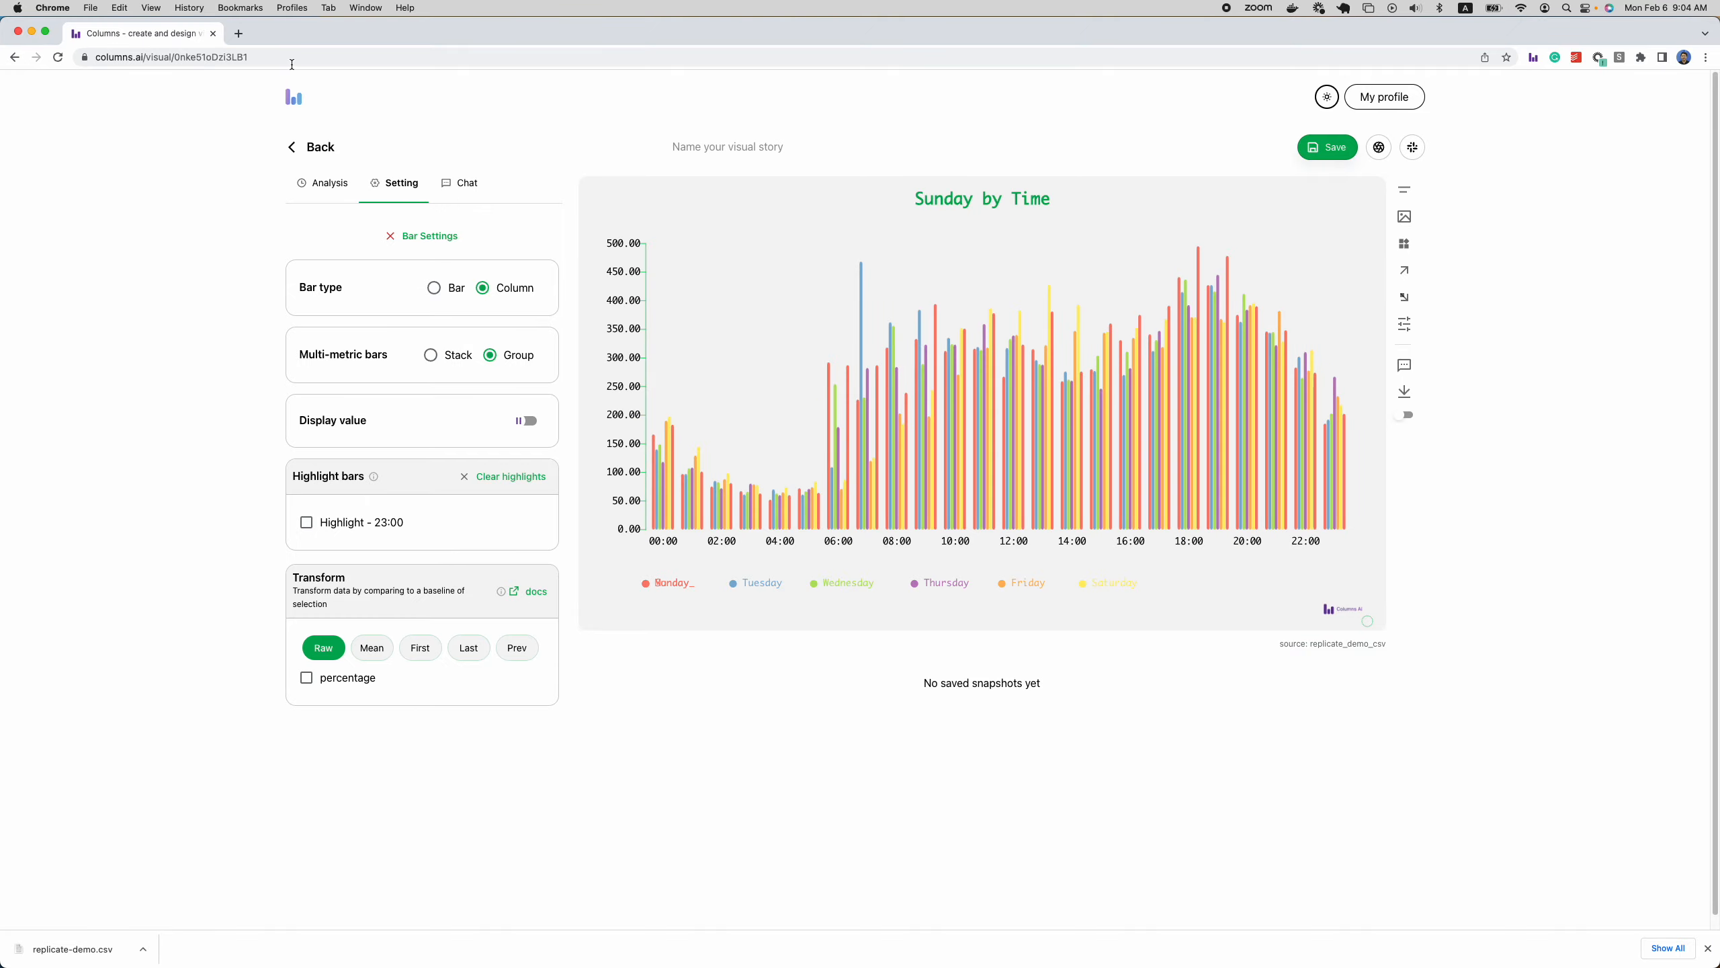
View the original Clinic Patient Volume By Time Of Day story from the Discover gallery in a new browser tab, and return to the story editor.
left_click(236, 35)
type("co")
key("Return")
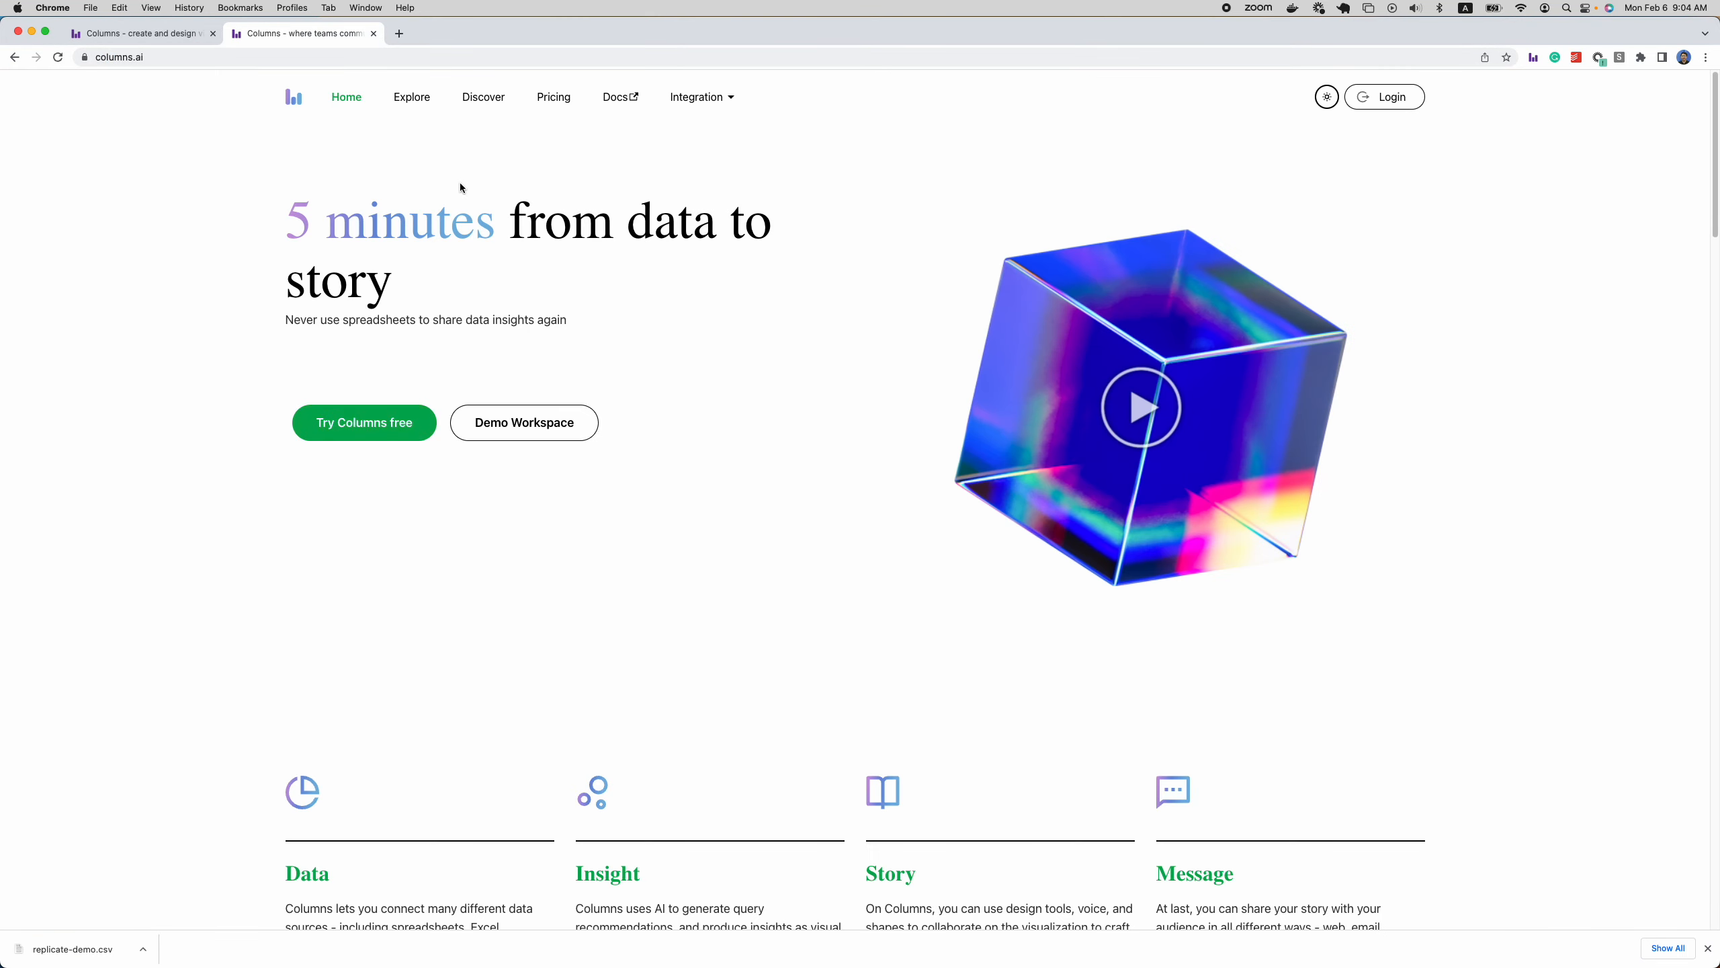
left_click(481, 102)
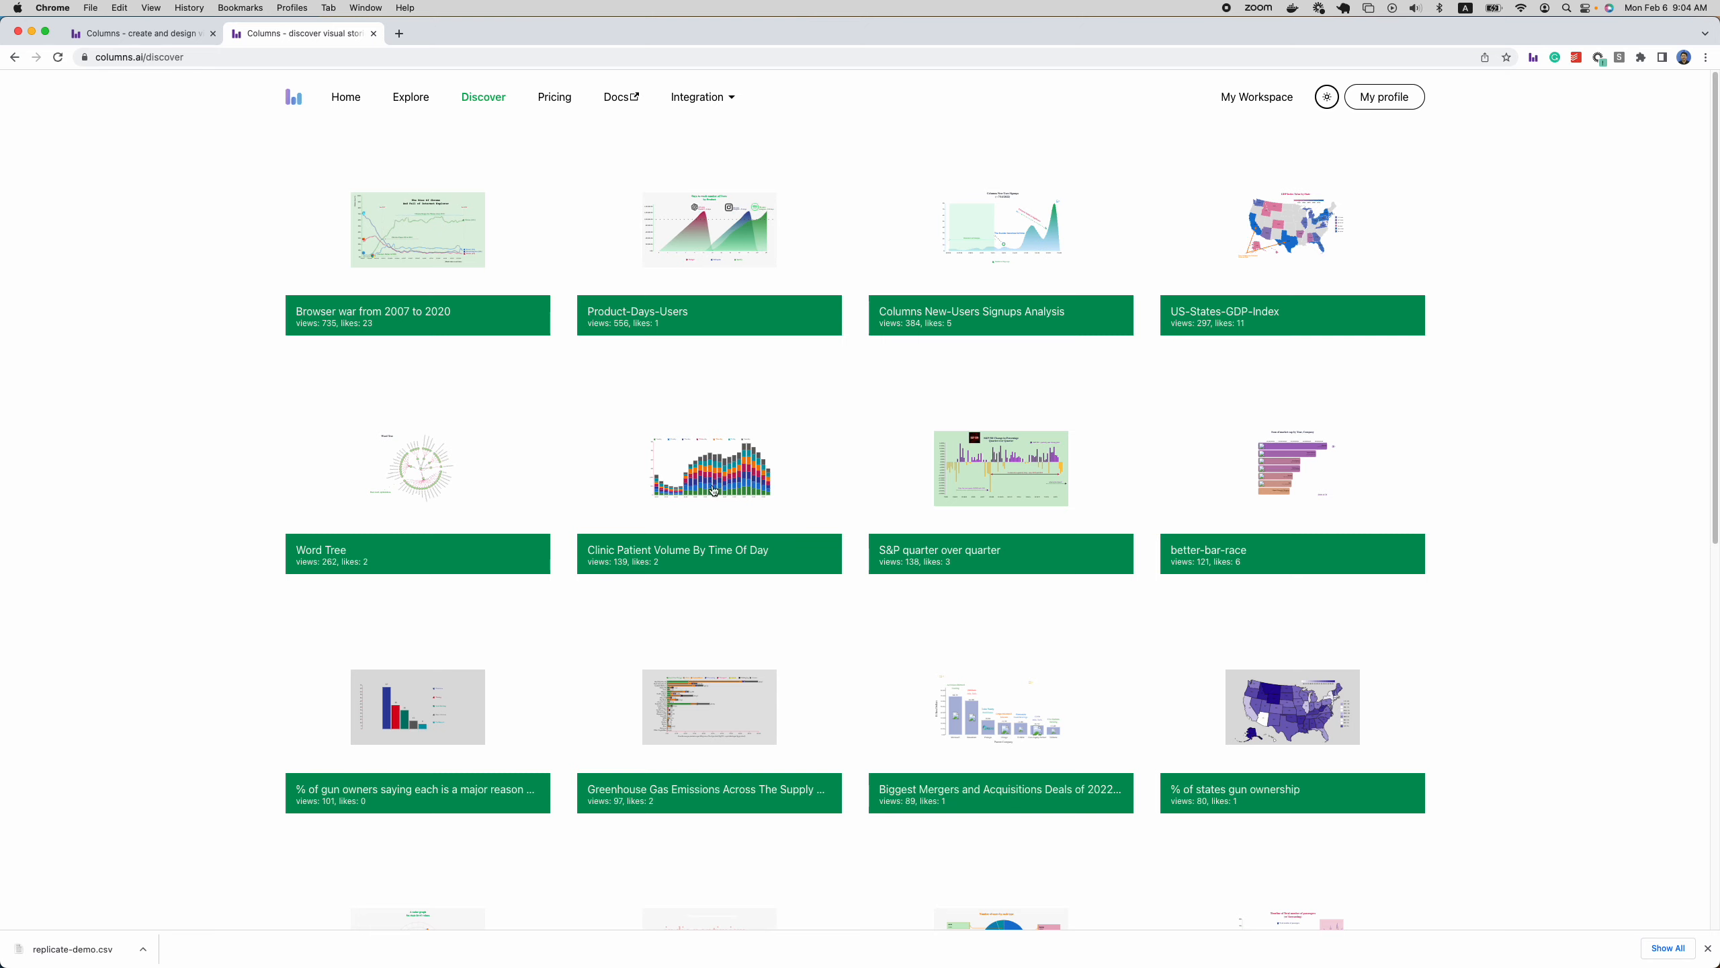
left_click(824, 533)
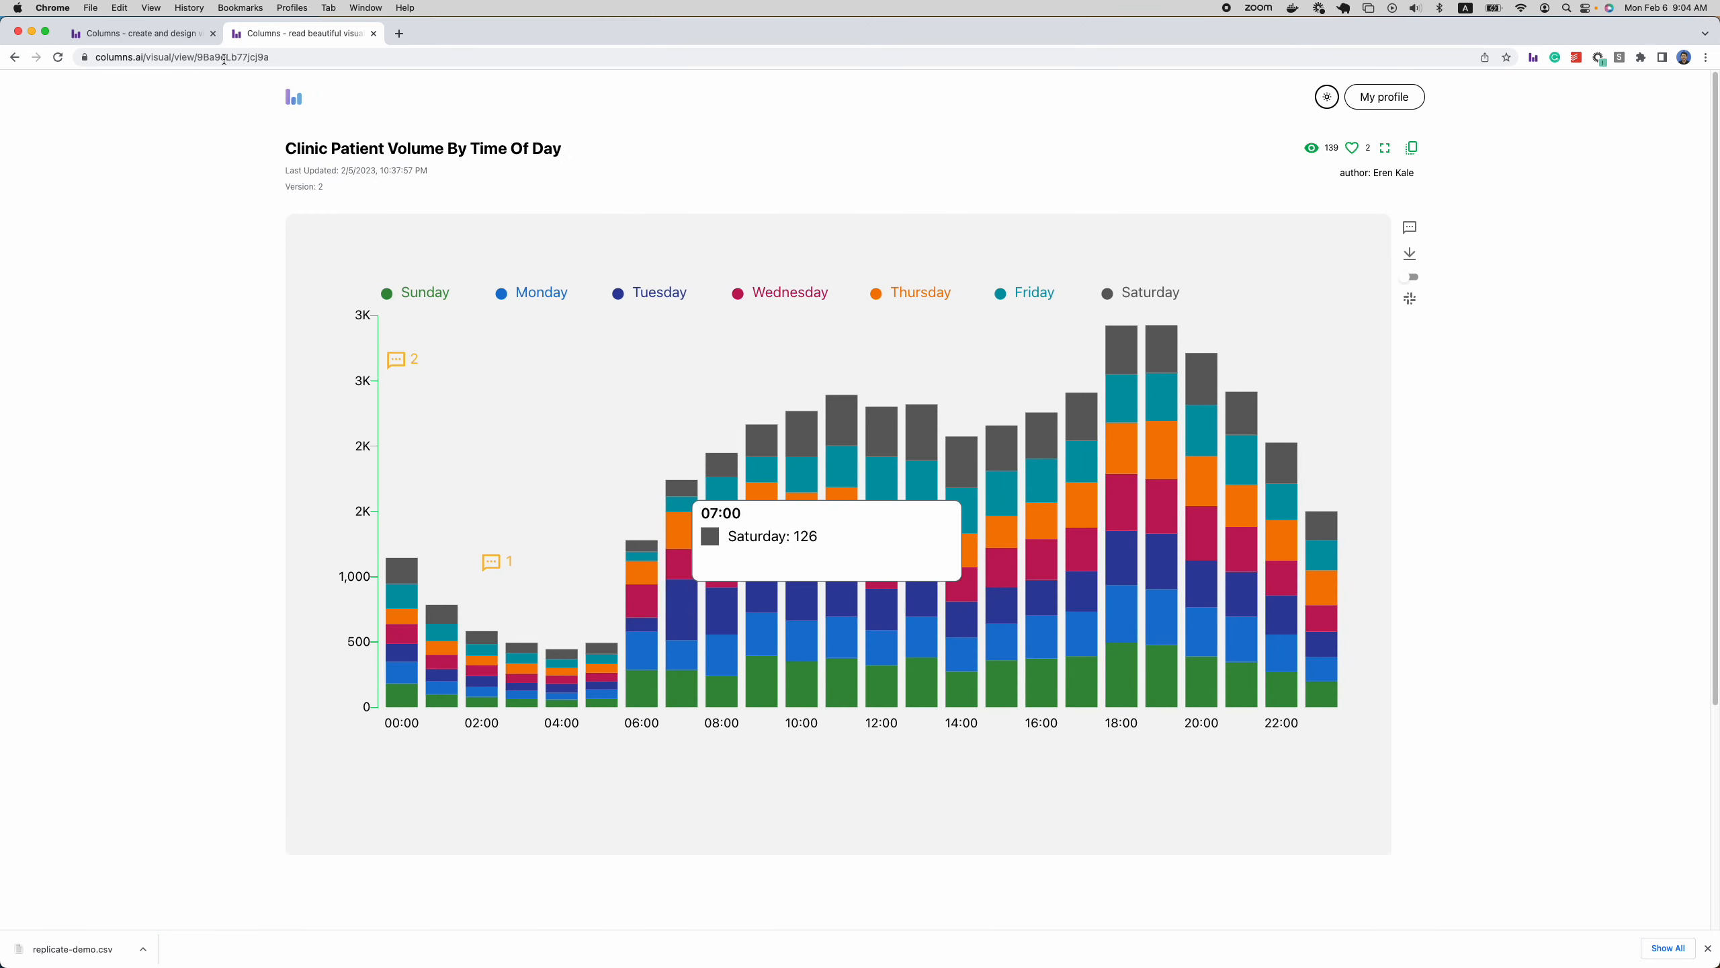
left_click(173, 33)
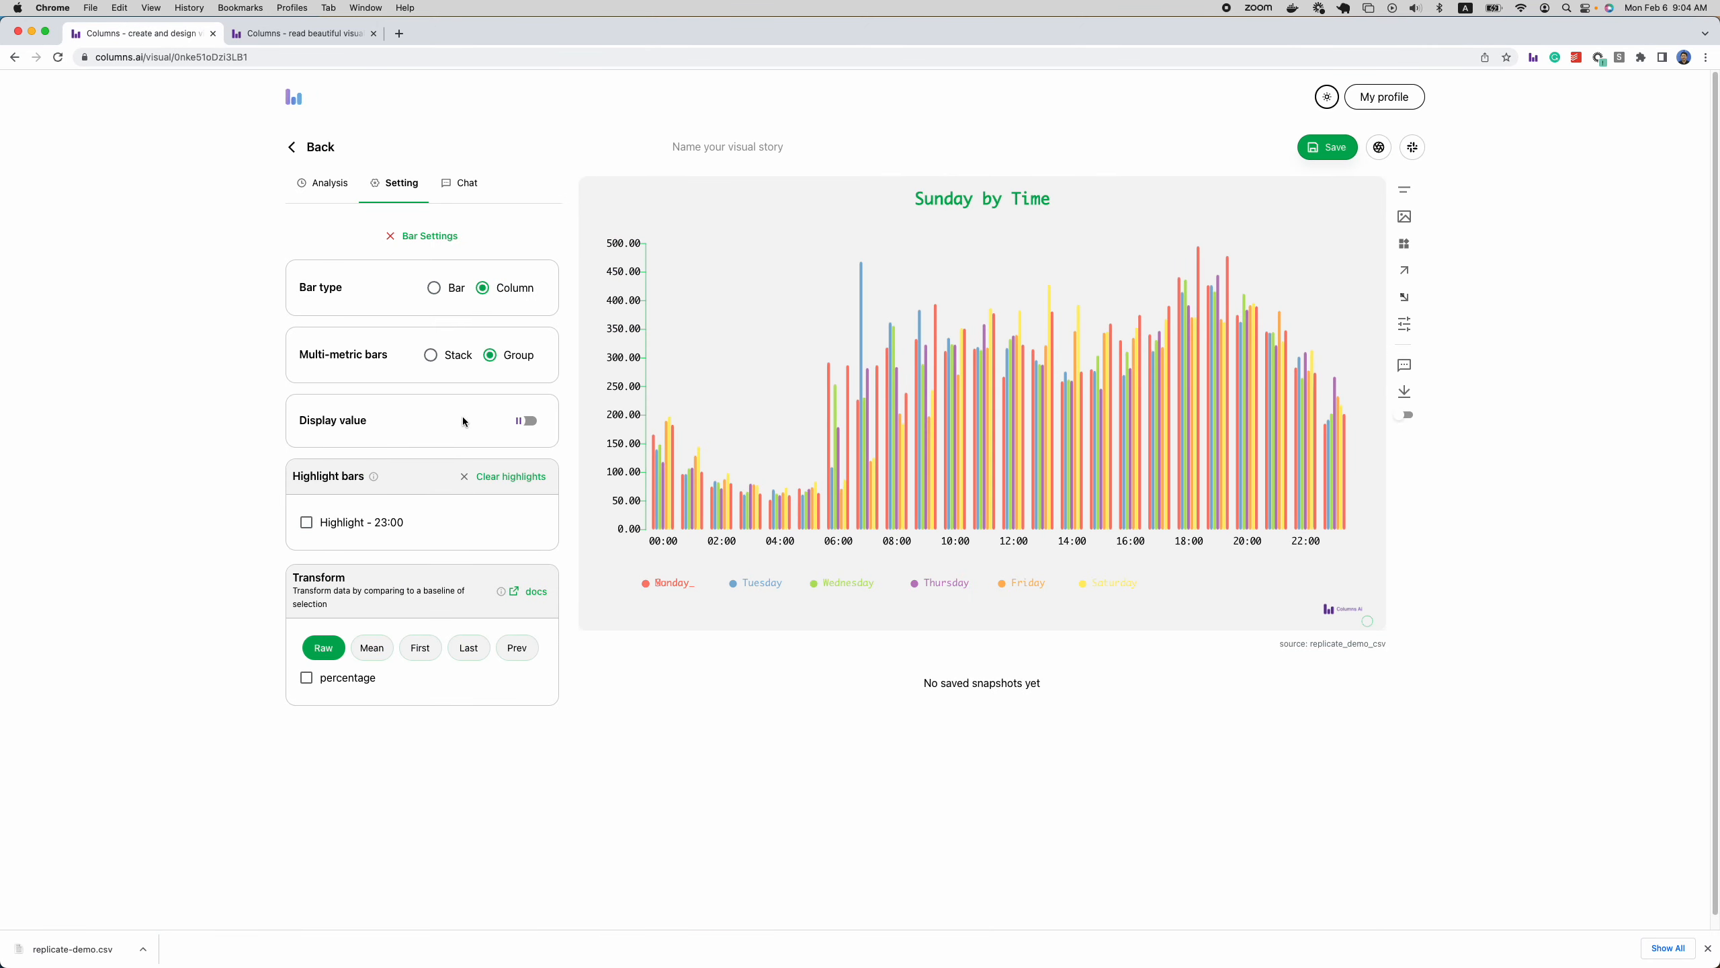
Stack the weekday metrics in the bar settings, try the horizontal Bar type, and return the chart to Column.
left_click(460, 359)
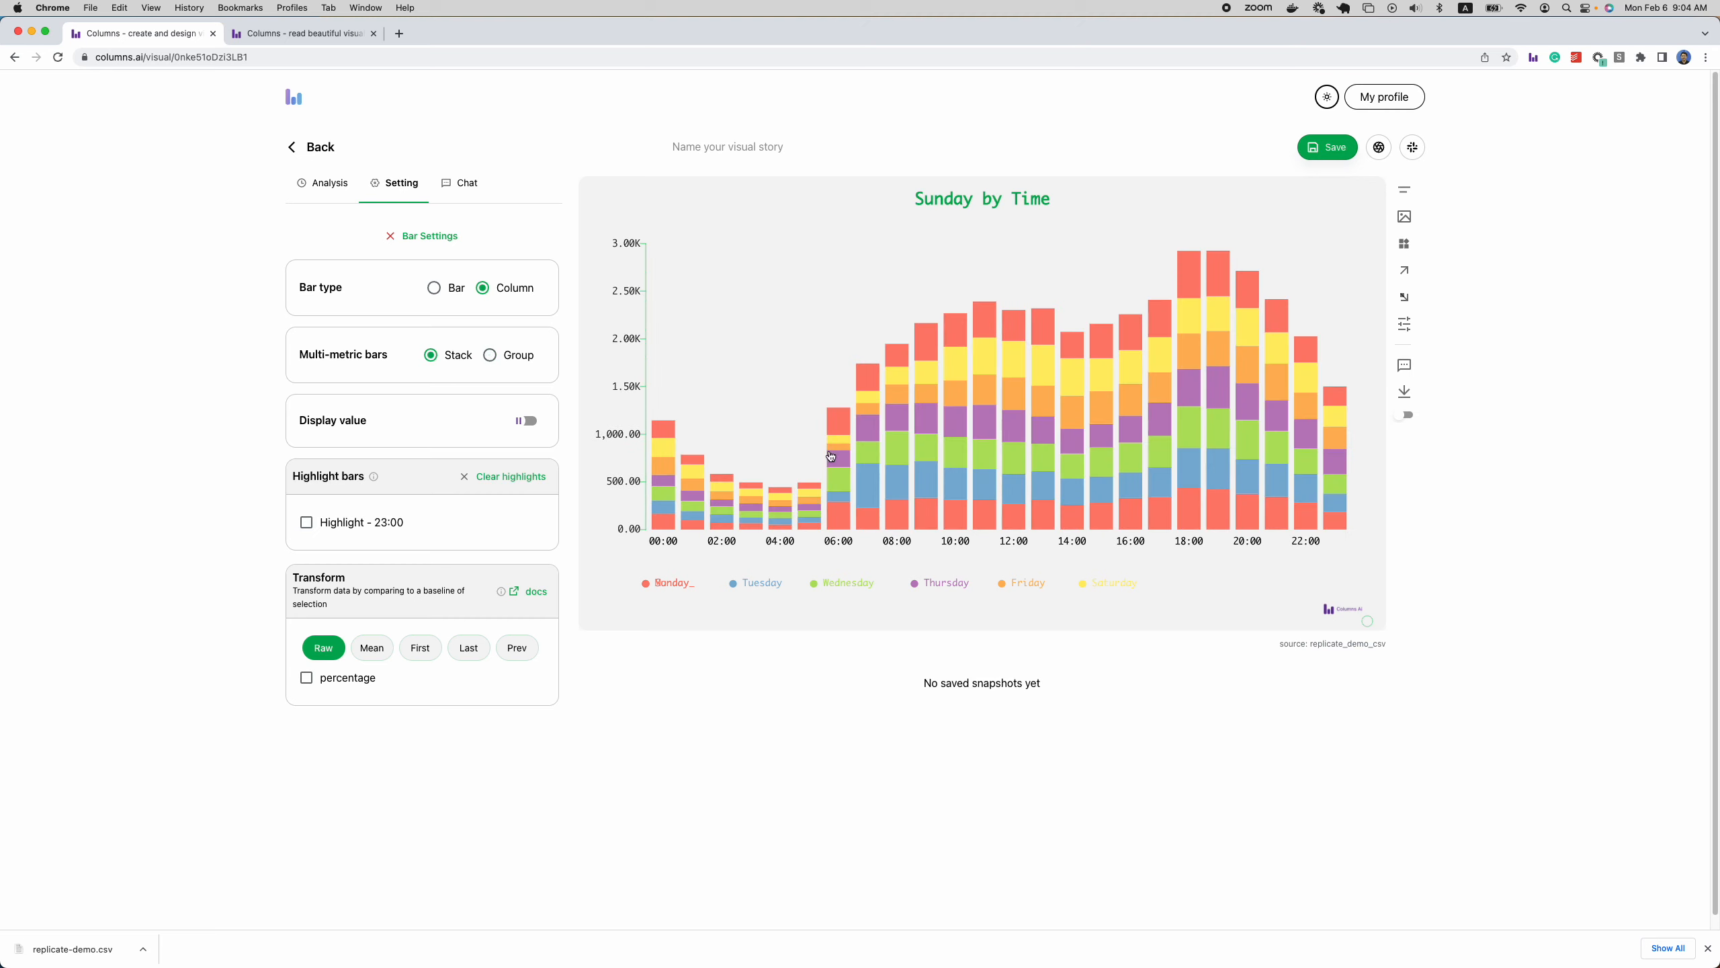
left_click(434, 288)
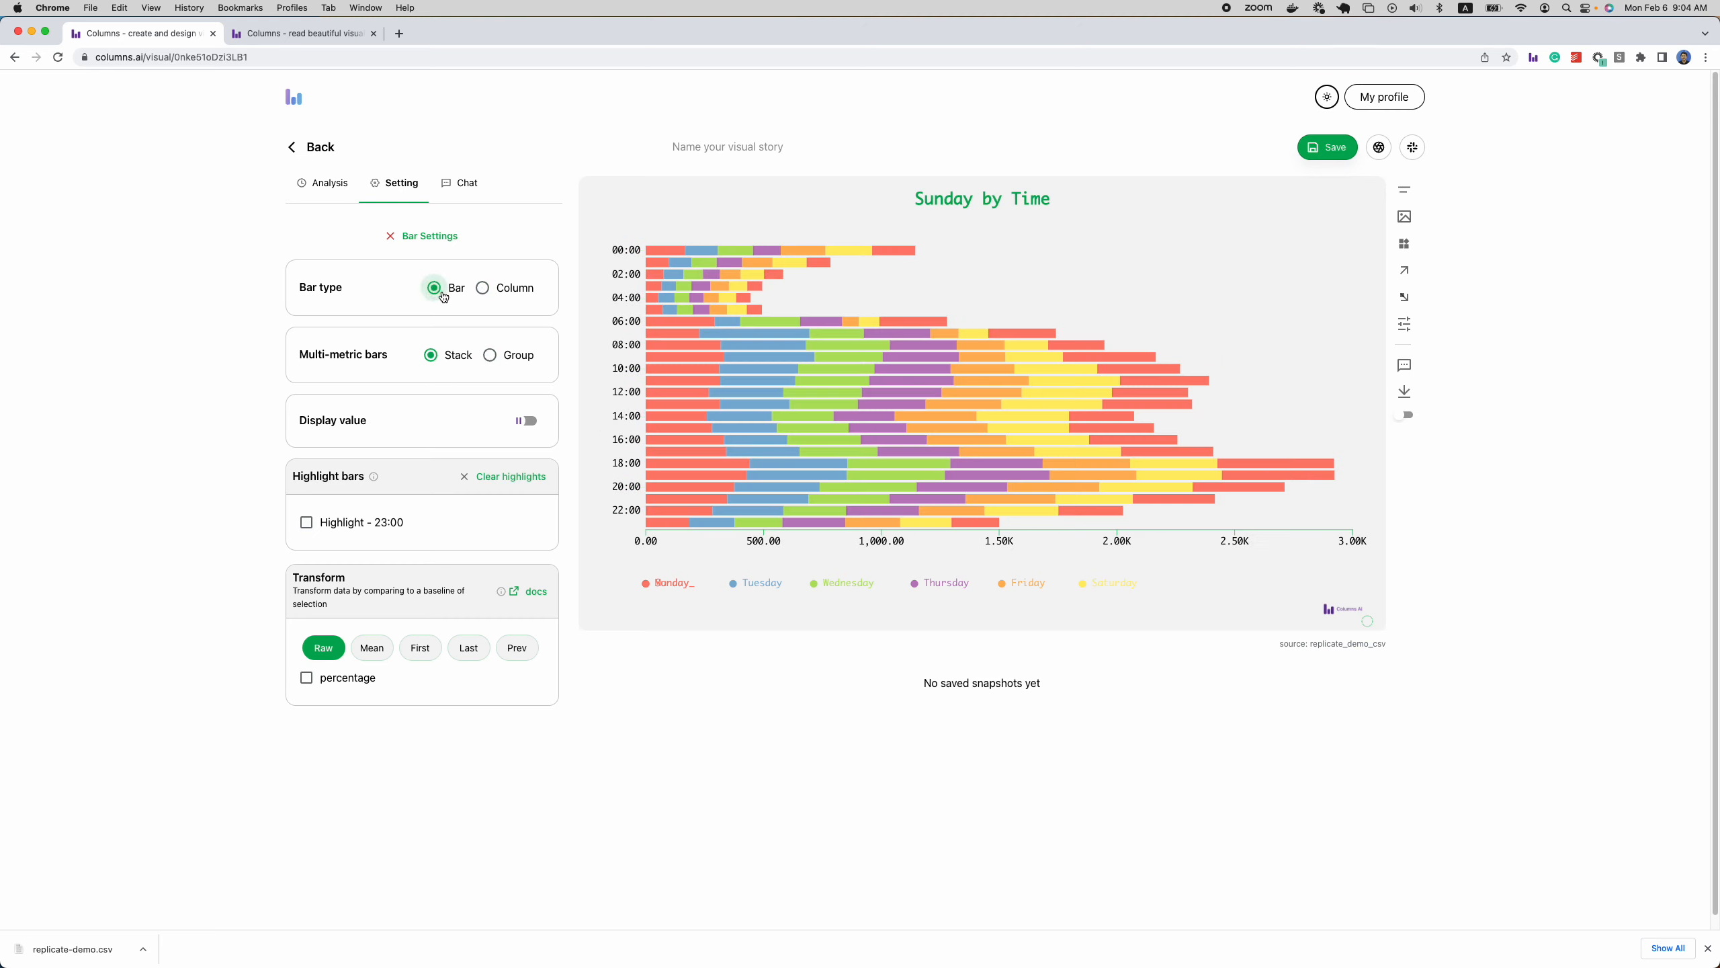
left_click(498, 290)
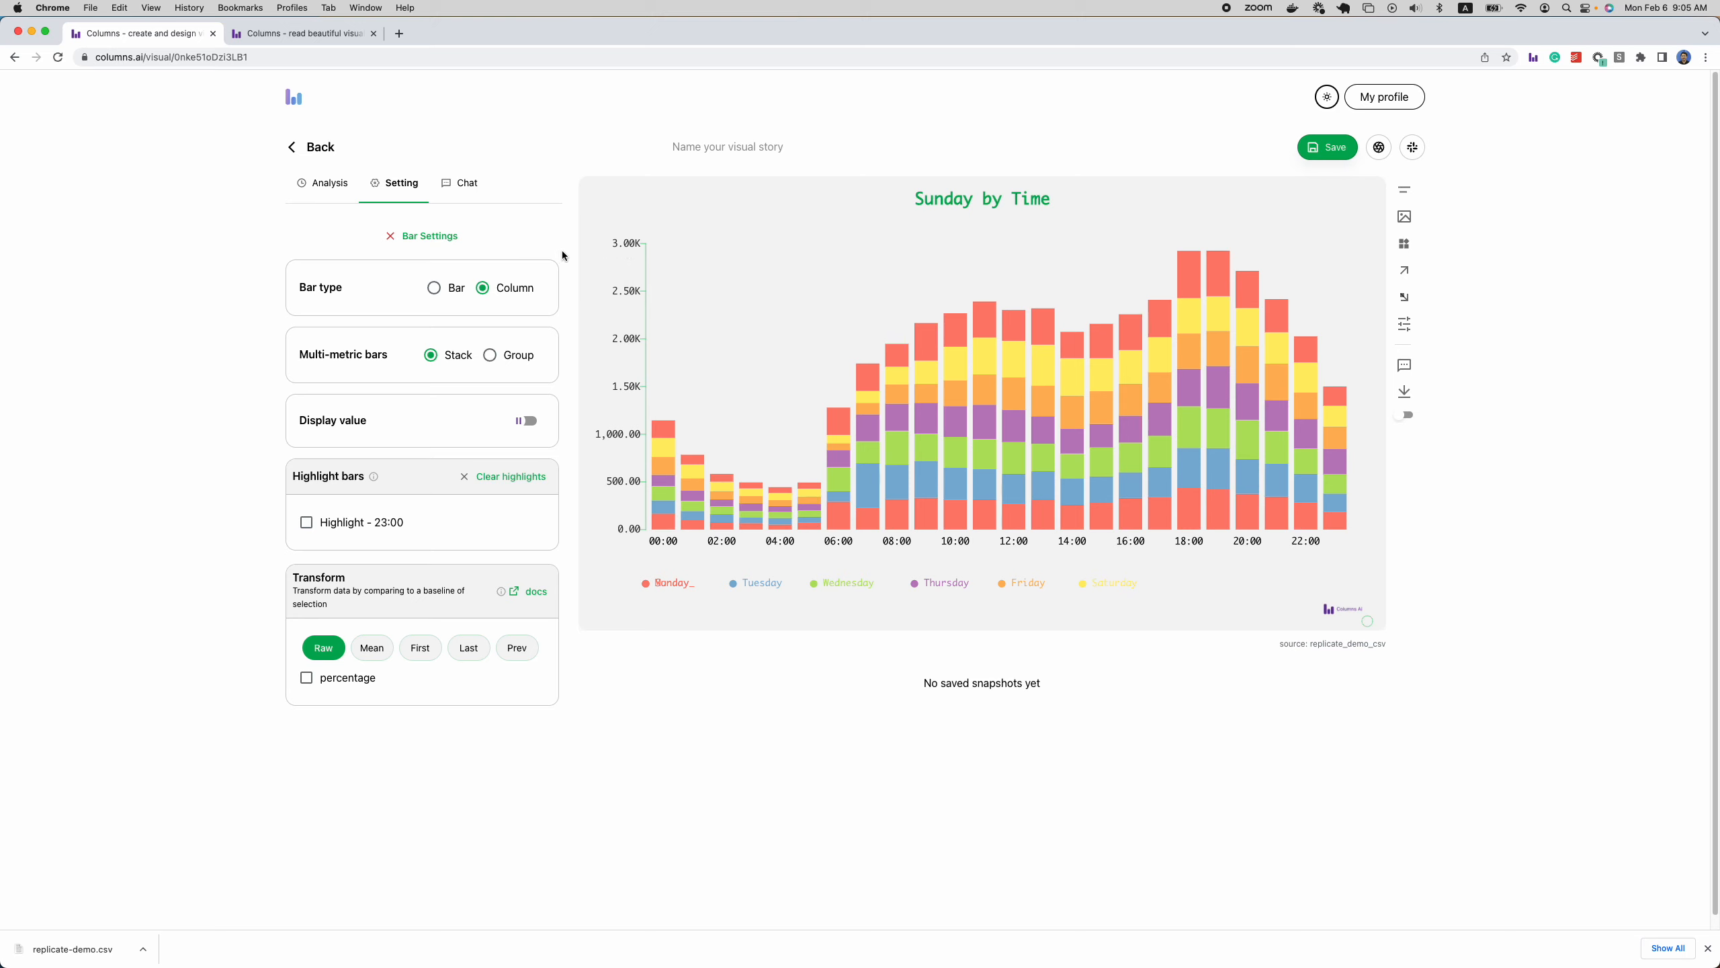
left_click(422, 237)
Set the chart's value format to full and its number of decimals to 0.
scroll(384, 730, "down", 8)
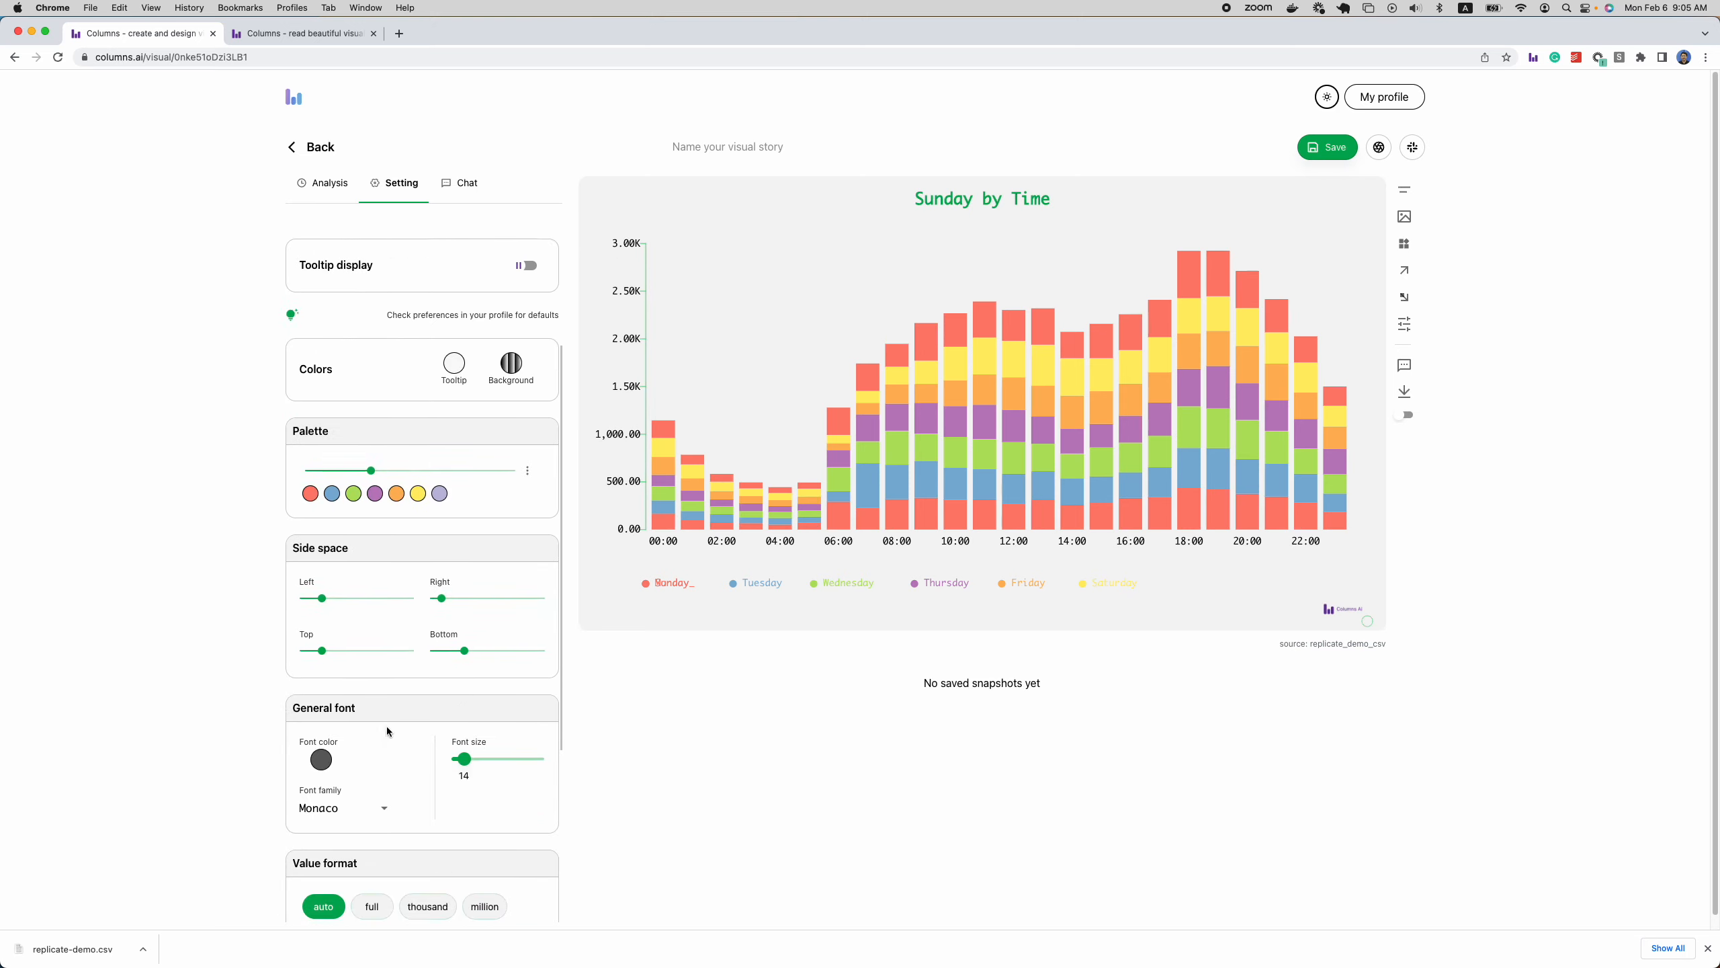
left_click(373, 610)
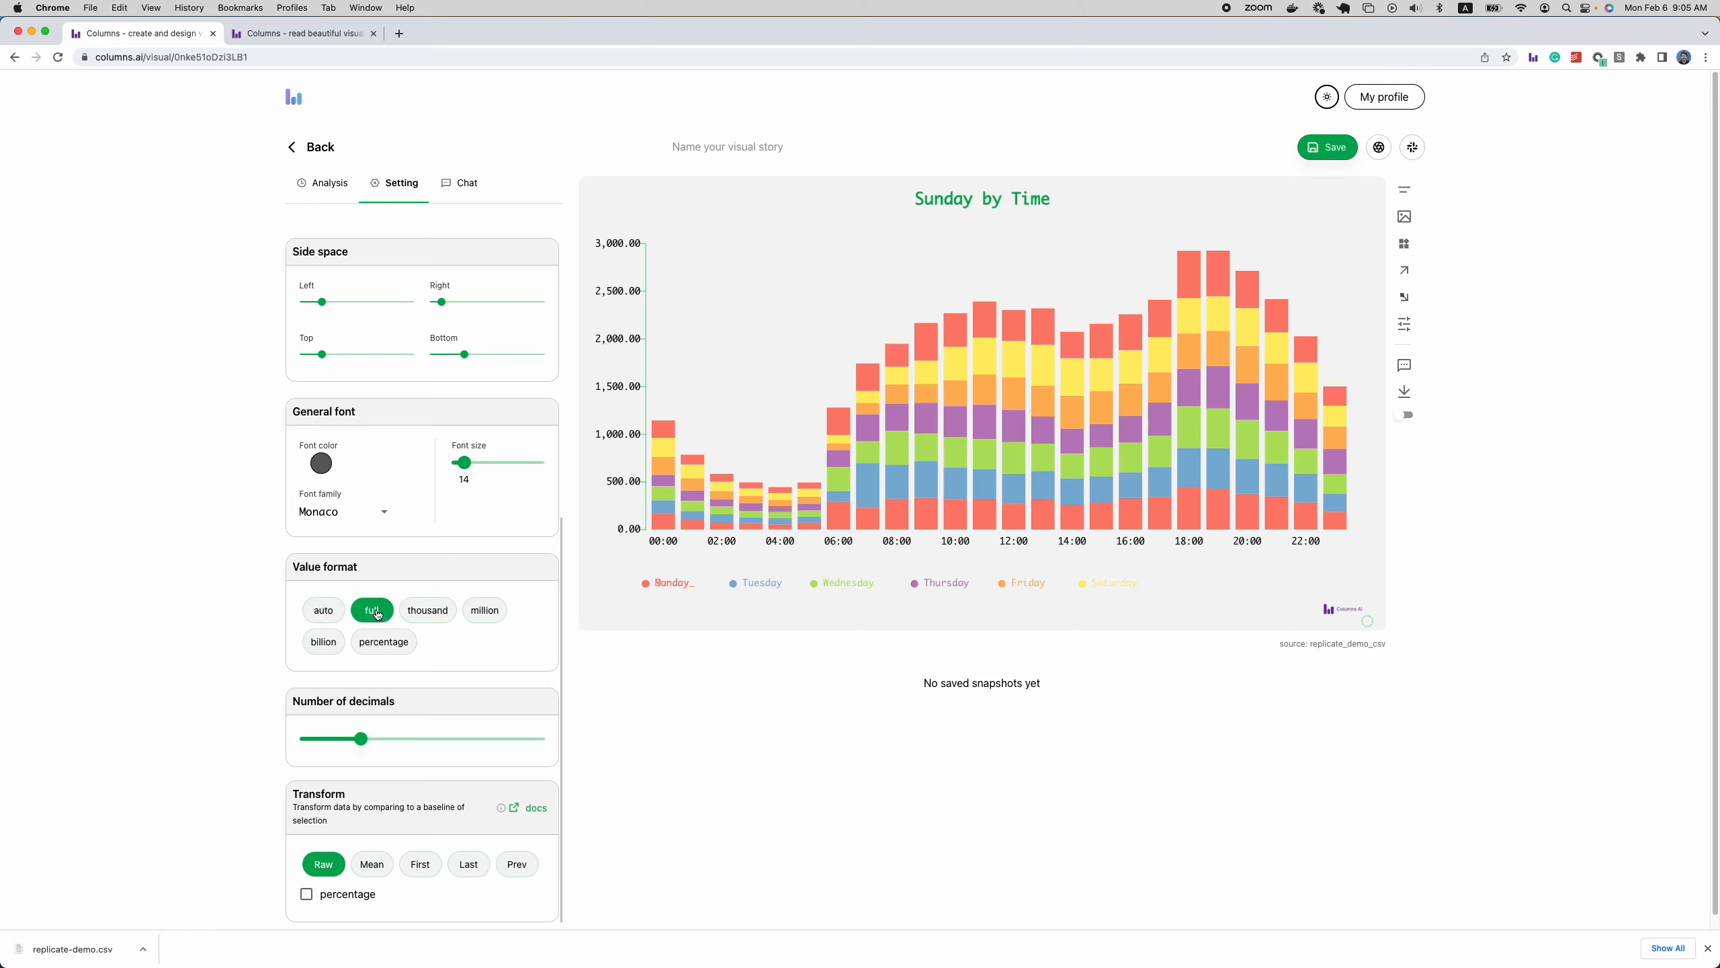
left_click(354, 743)
left_click_drag(354, 743, 296, 739)
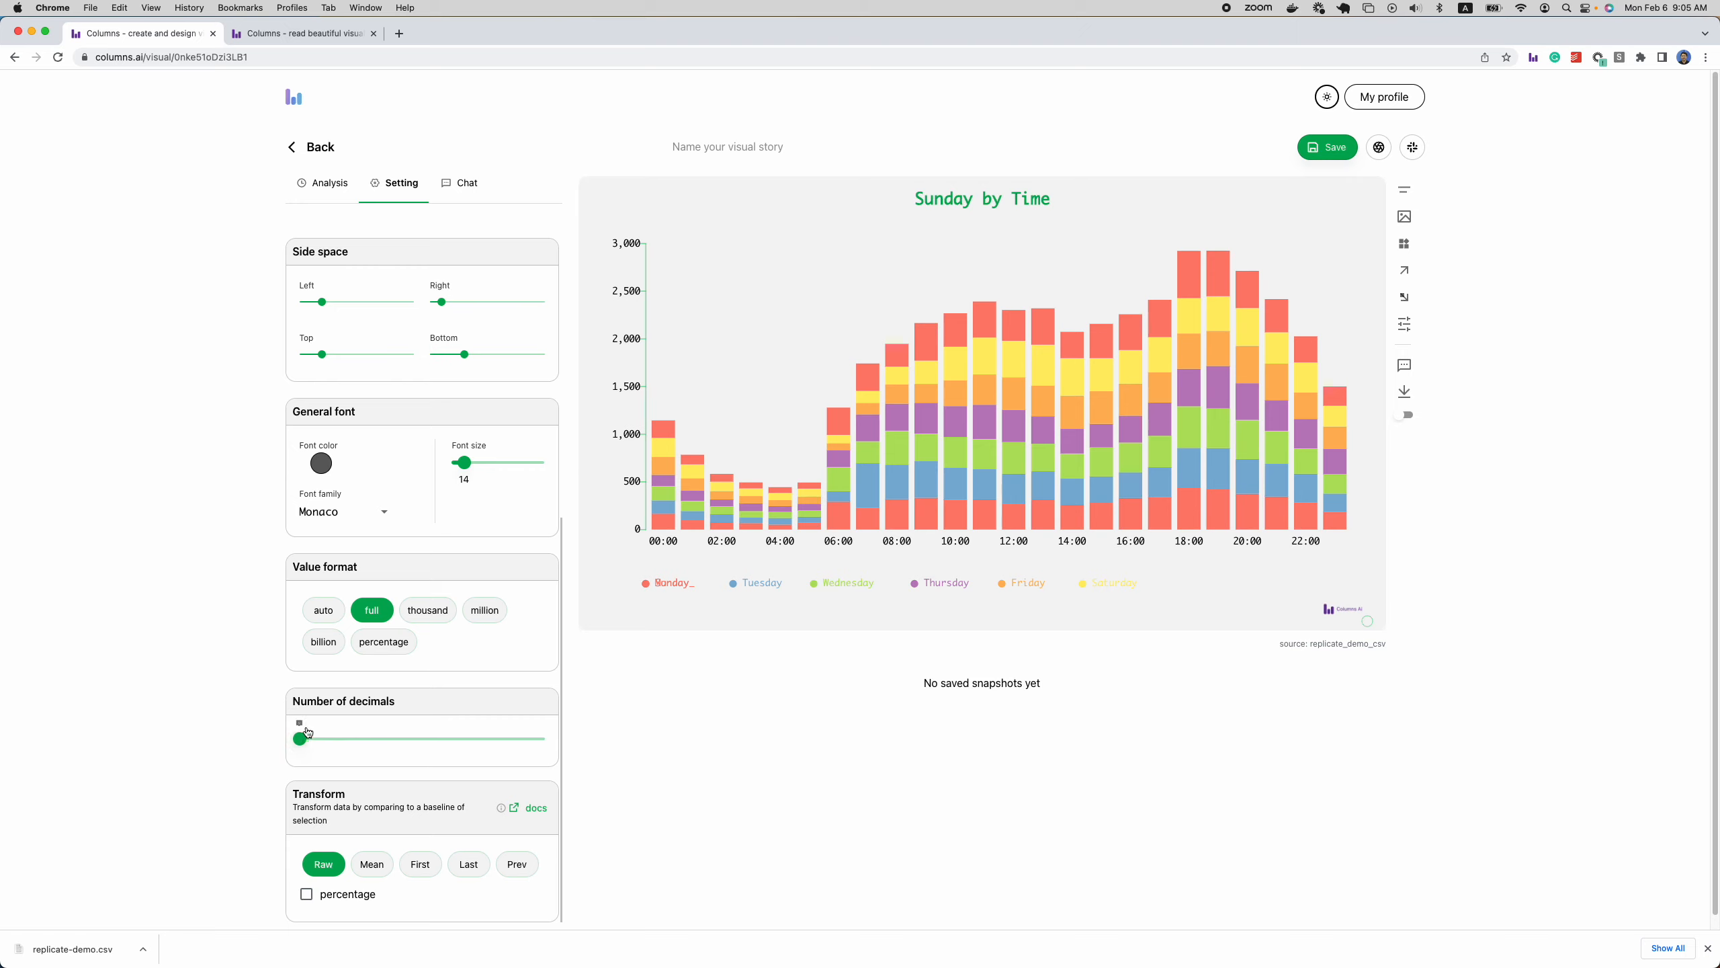
Move the overlapping Monday and Sunday legend entries above the columns and enlarge the chart's top side space.
scroll(524, 705, "up", 8)
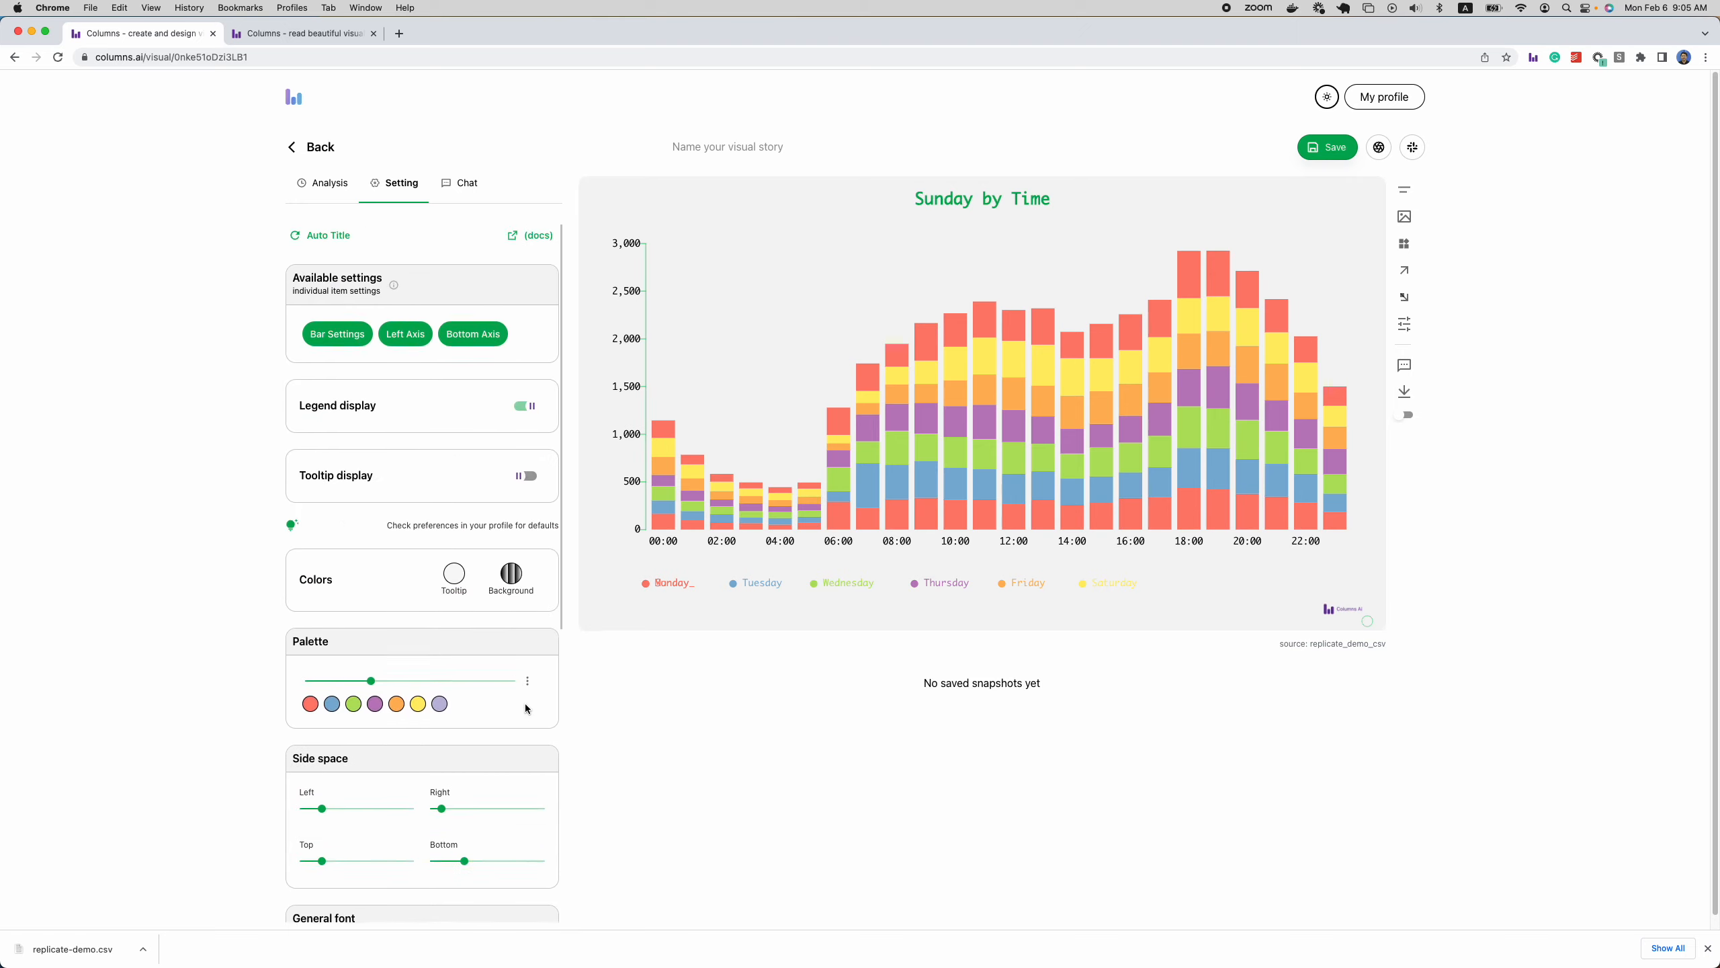
left_click_drag(666, 584, 716, 234)
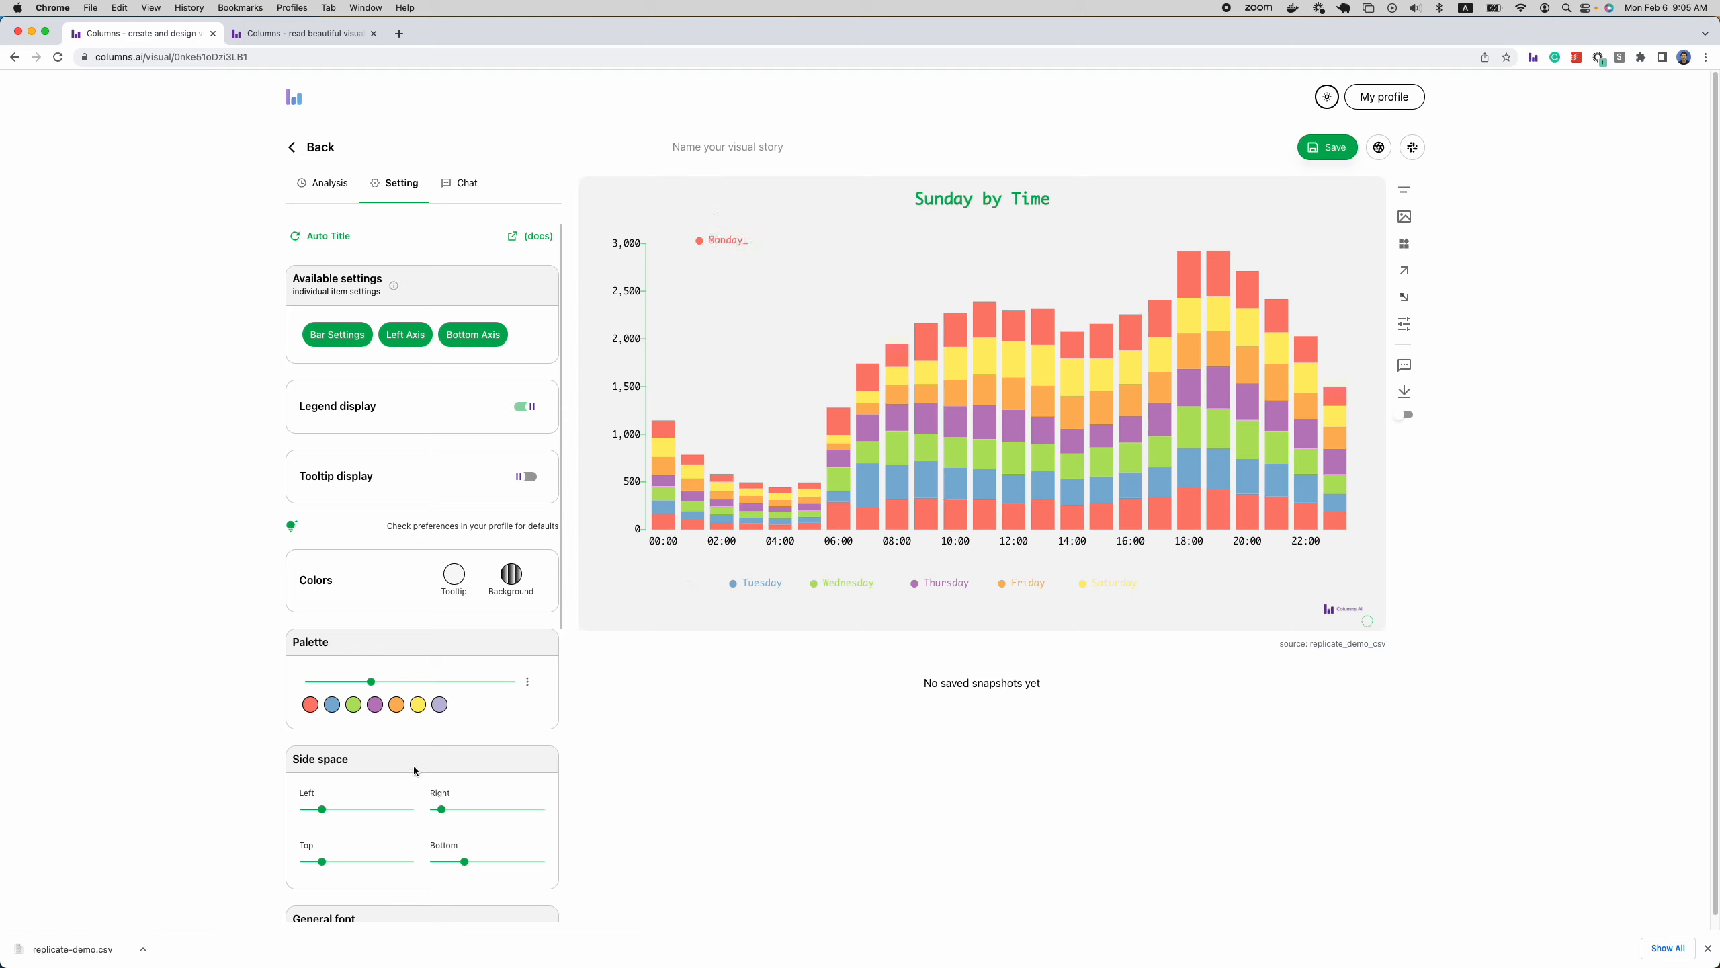
left_click_drag(322, 861, 344, 863)
Arrange the remaining legend entries, Tuesday through Sunday, beside Monday in one weekday-ordered row above the columns.
left_click_drag(736, 243, 1011, 248)
left_click_drag(762, 584, 799, 257)
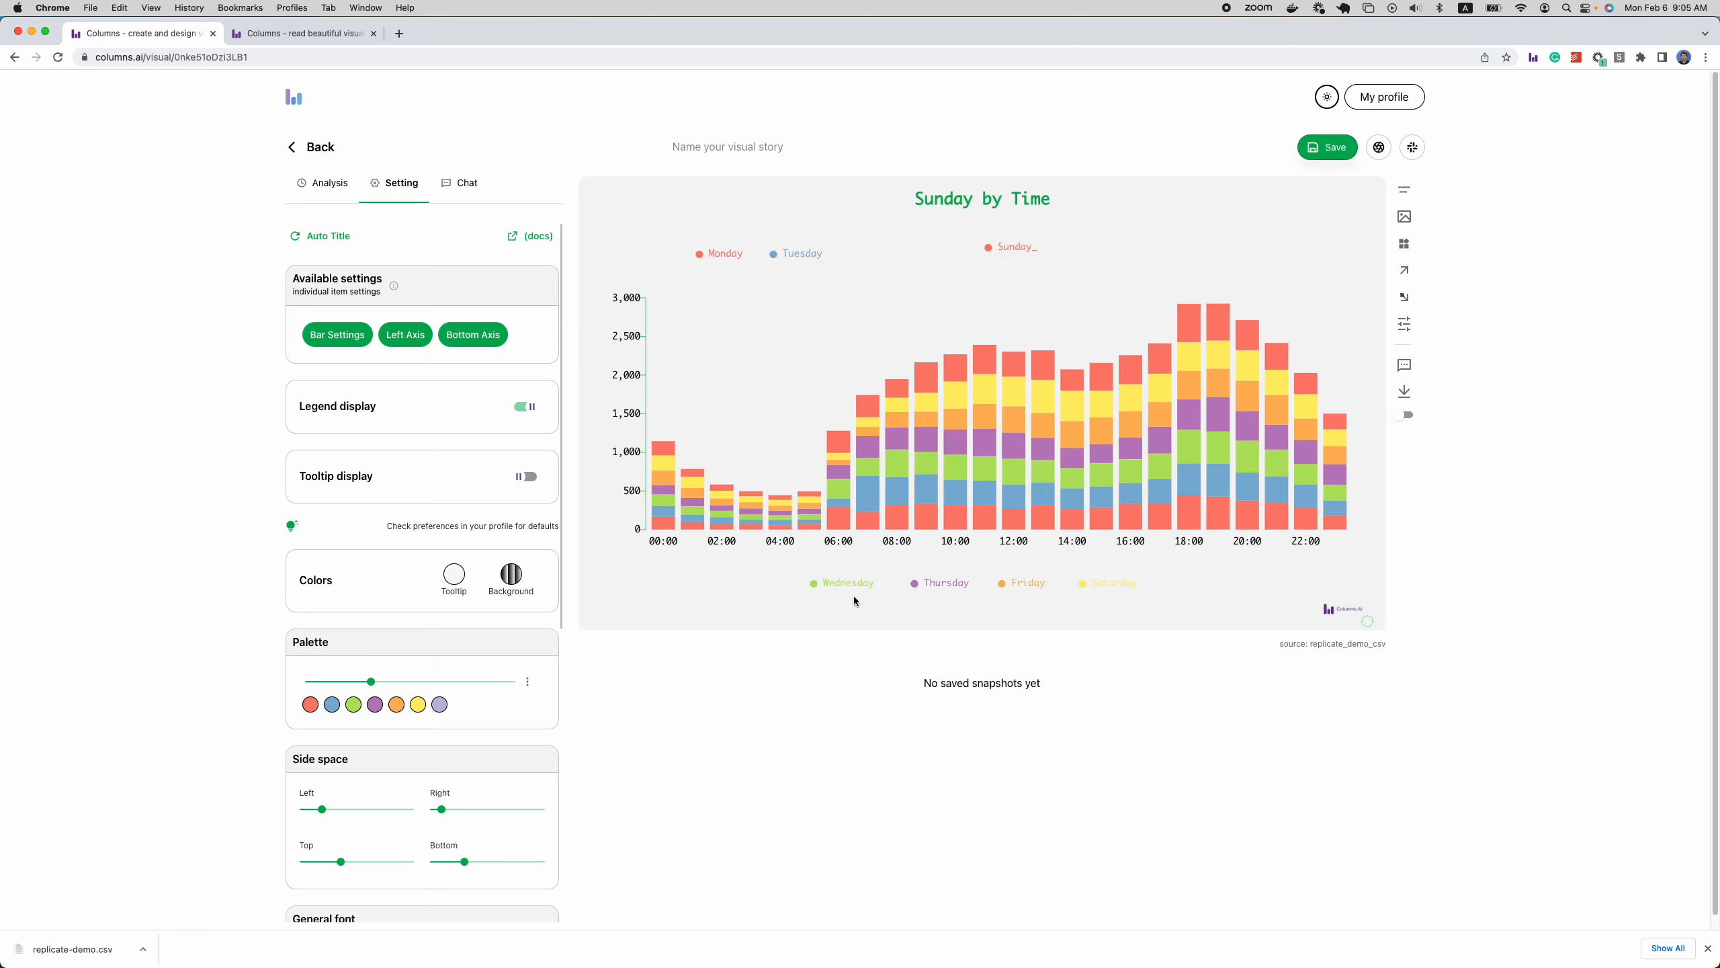
left_click_drag(853, 587, 887, 256)
left_click_drag(956, 592, 1212, 256)
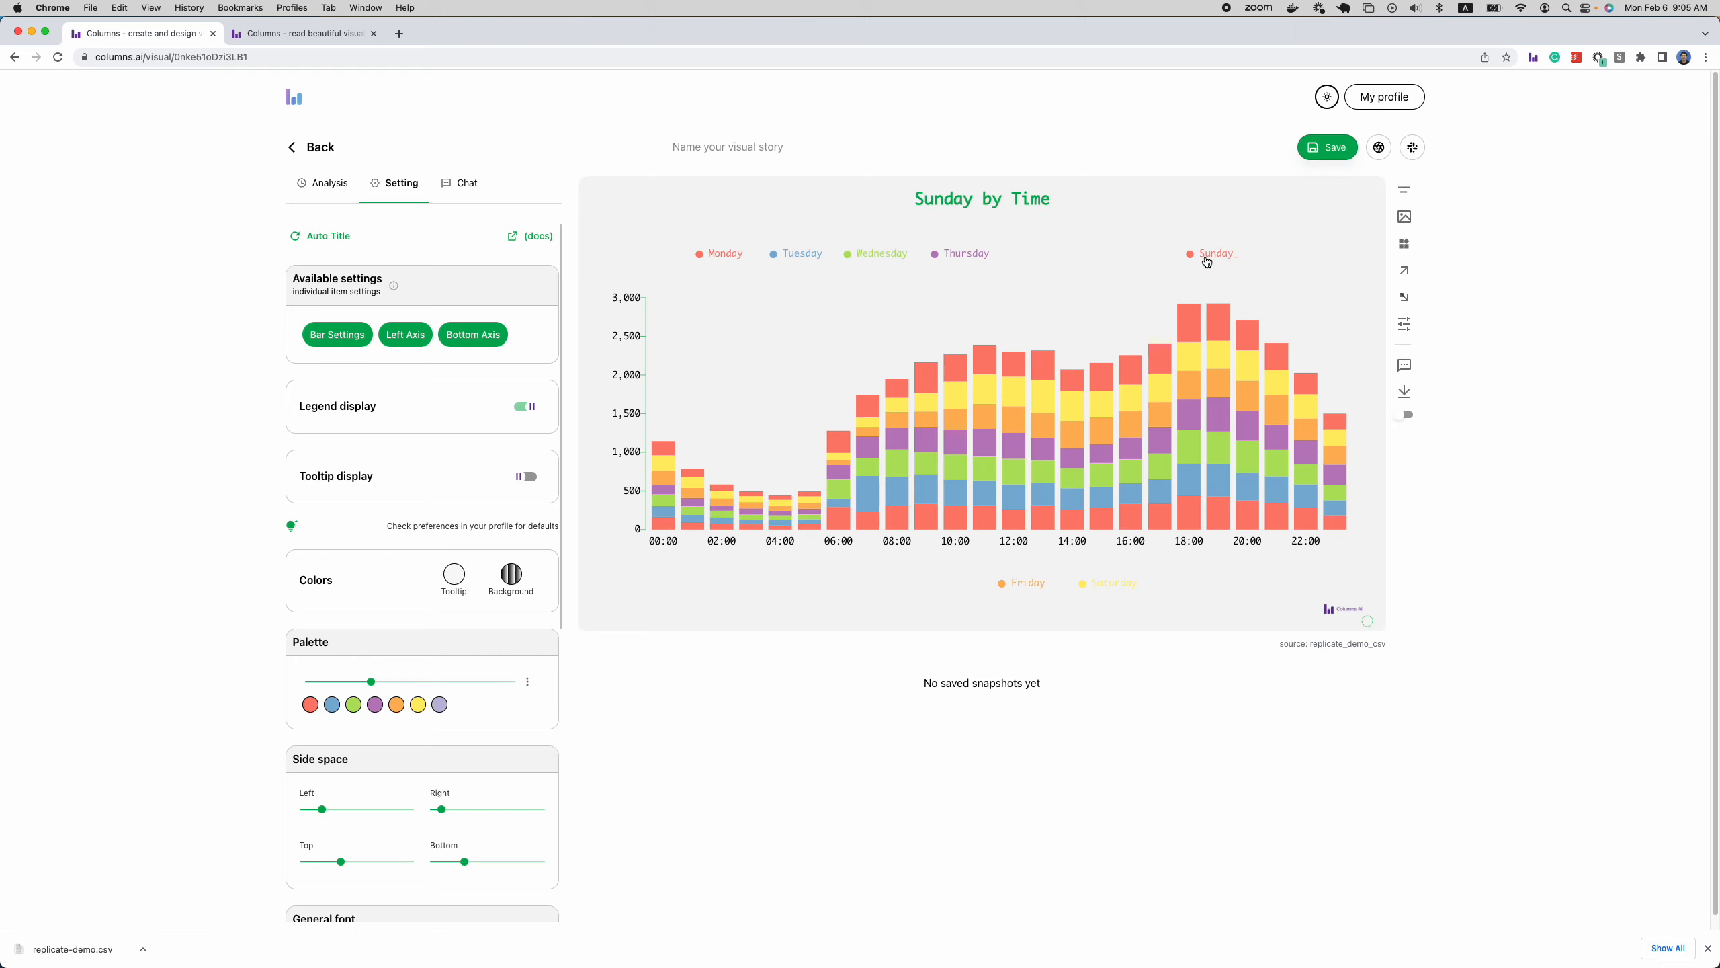
left_click_drag(1028, 577, 1048, 256)
left_click_drag(1115, 587, 1129, 261)
left_click(1194, 258)
View the edit options of the Monday metric and close them without changes.
left_click(304, 184)
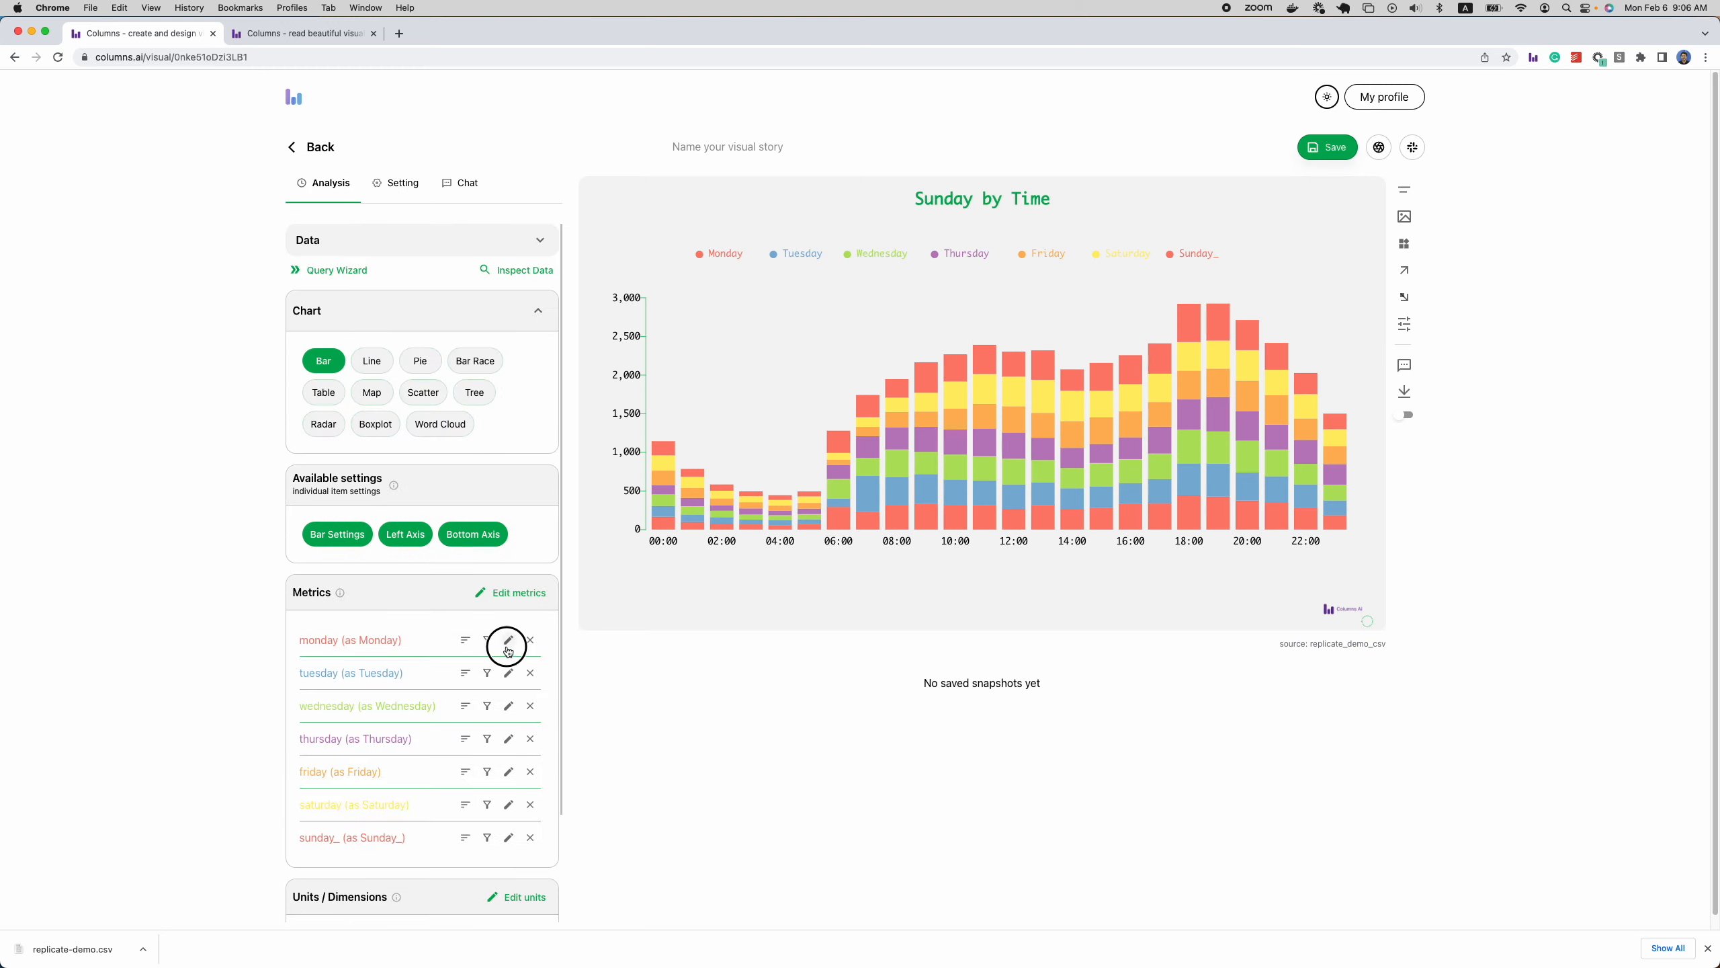
left_click(508, 641)
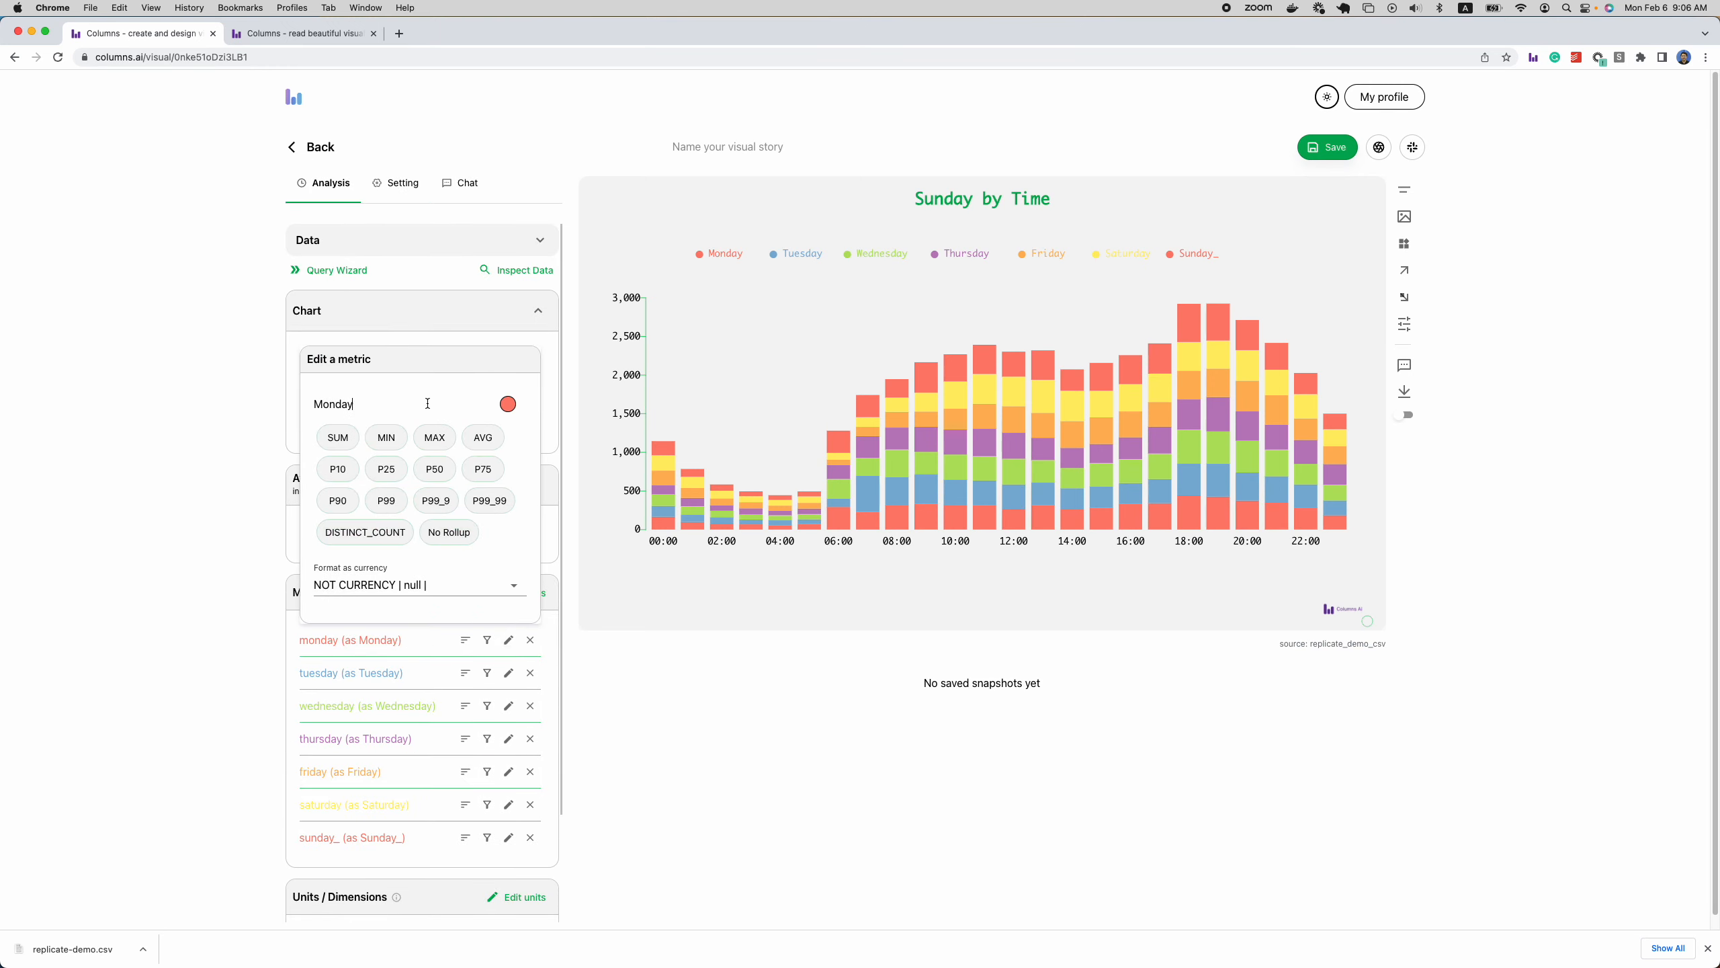
left_click(218, 585)
Examine the chart's palette options and its individual color swatches.
left_click(396, 183)
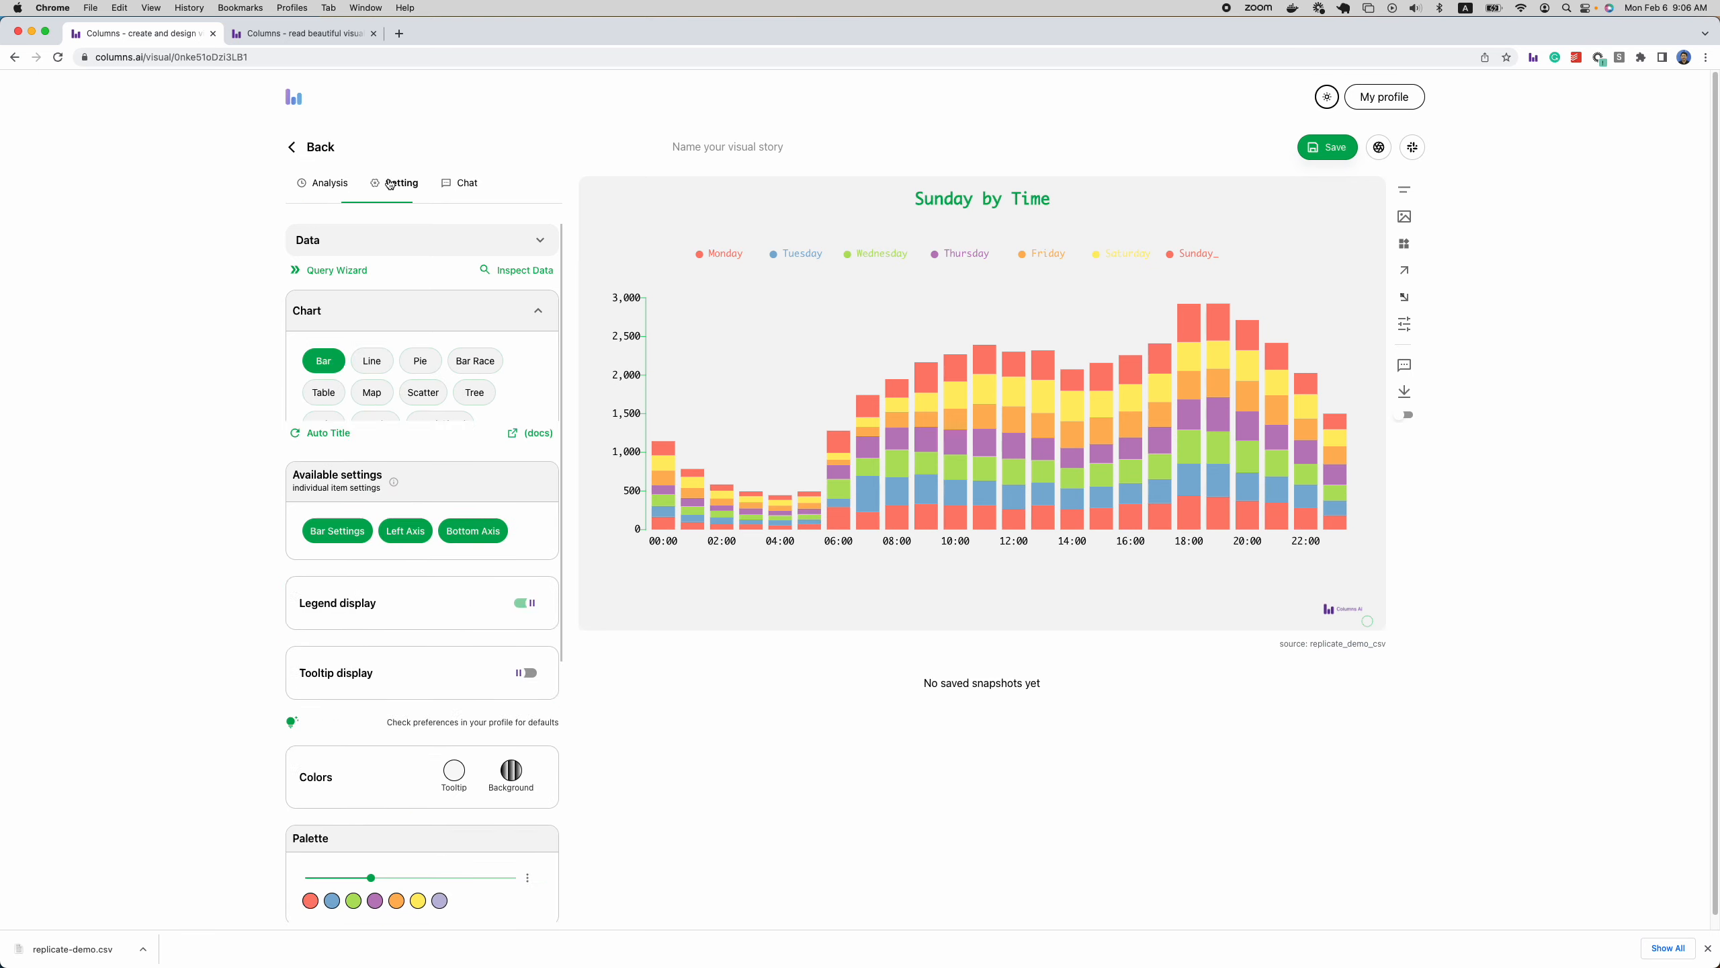
scroll(478, 569, "down", 3)
scroll(487, 666, "down", 1)
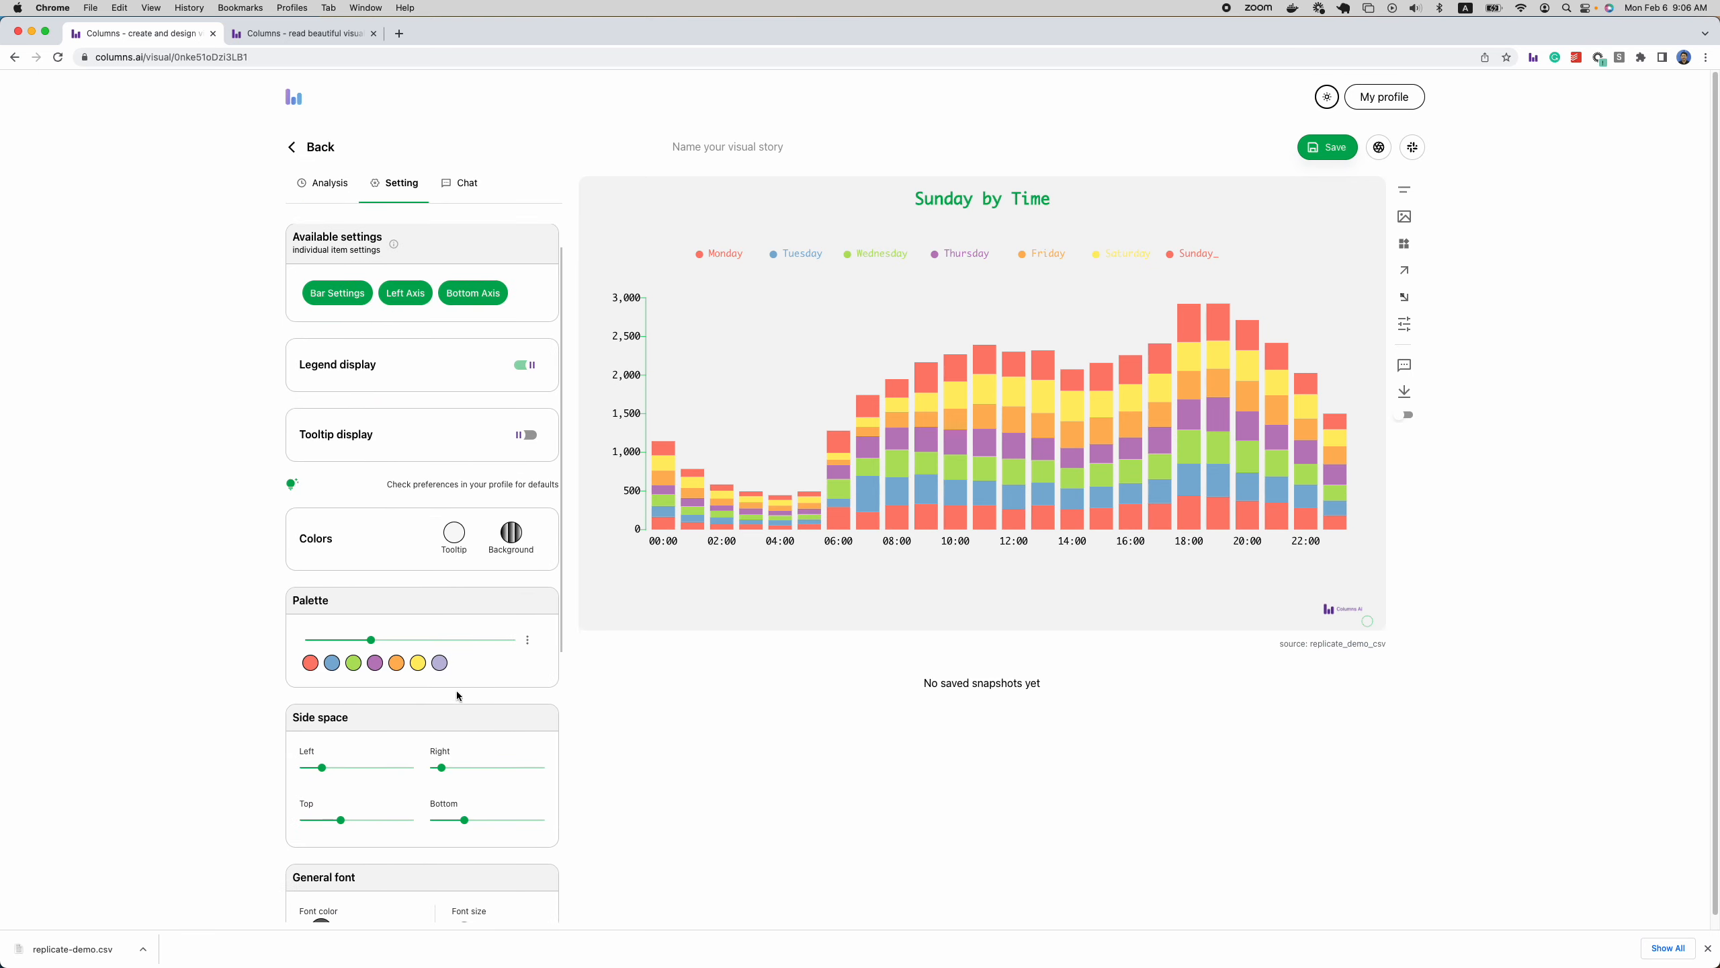
left_click(531, 648)
left_click(387, 689)
left_click(398, 664)
left_click(357, 684)
Compare the preset palettes and apply the third one, running from bright red and blue to purple, orange and magenta.
left_click(527, 640)
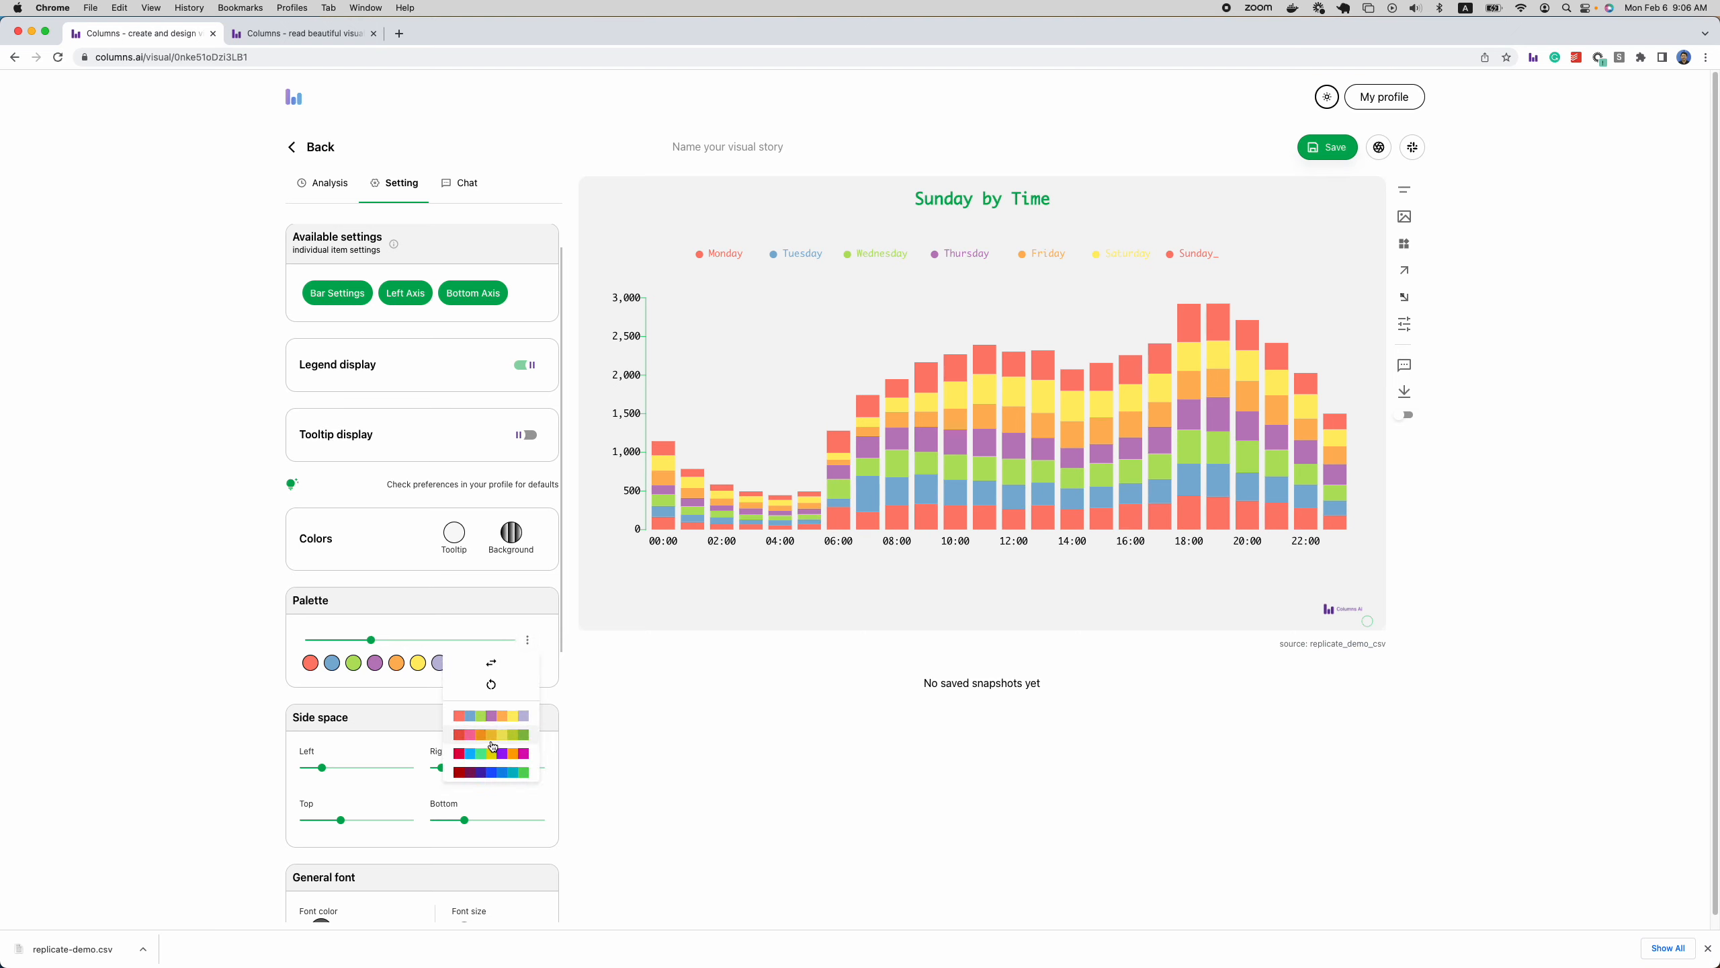
left_click(492, 740)
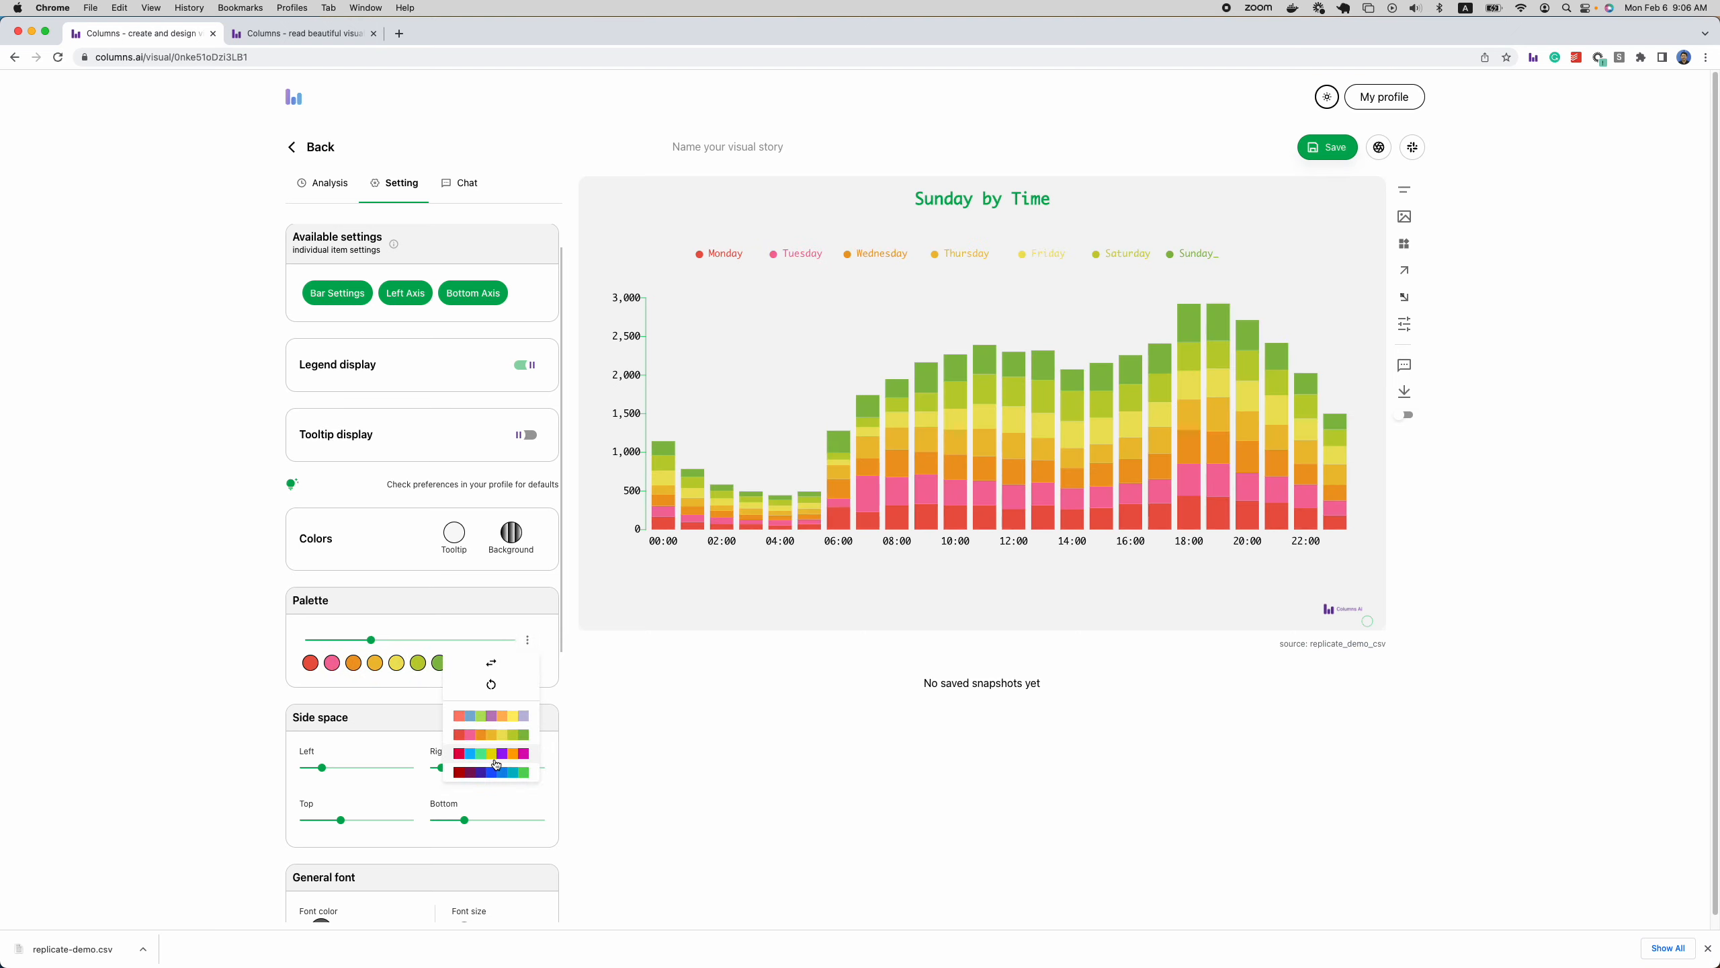
left_click(493, 754)
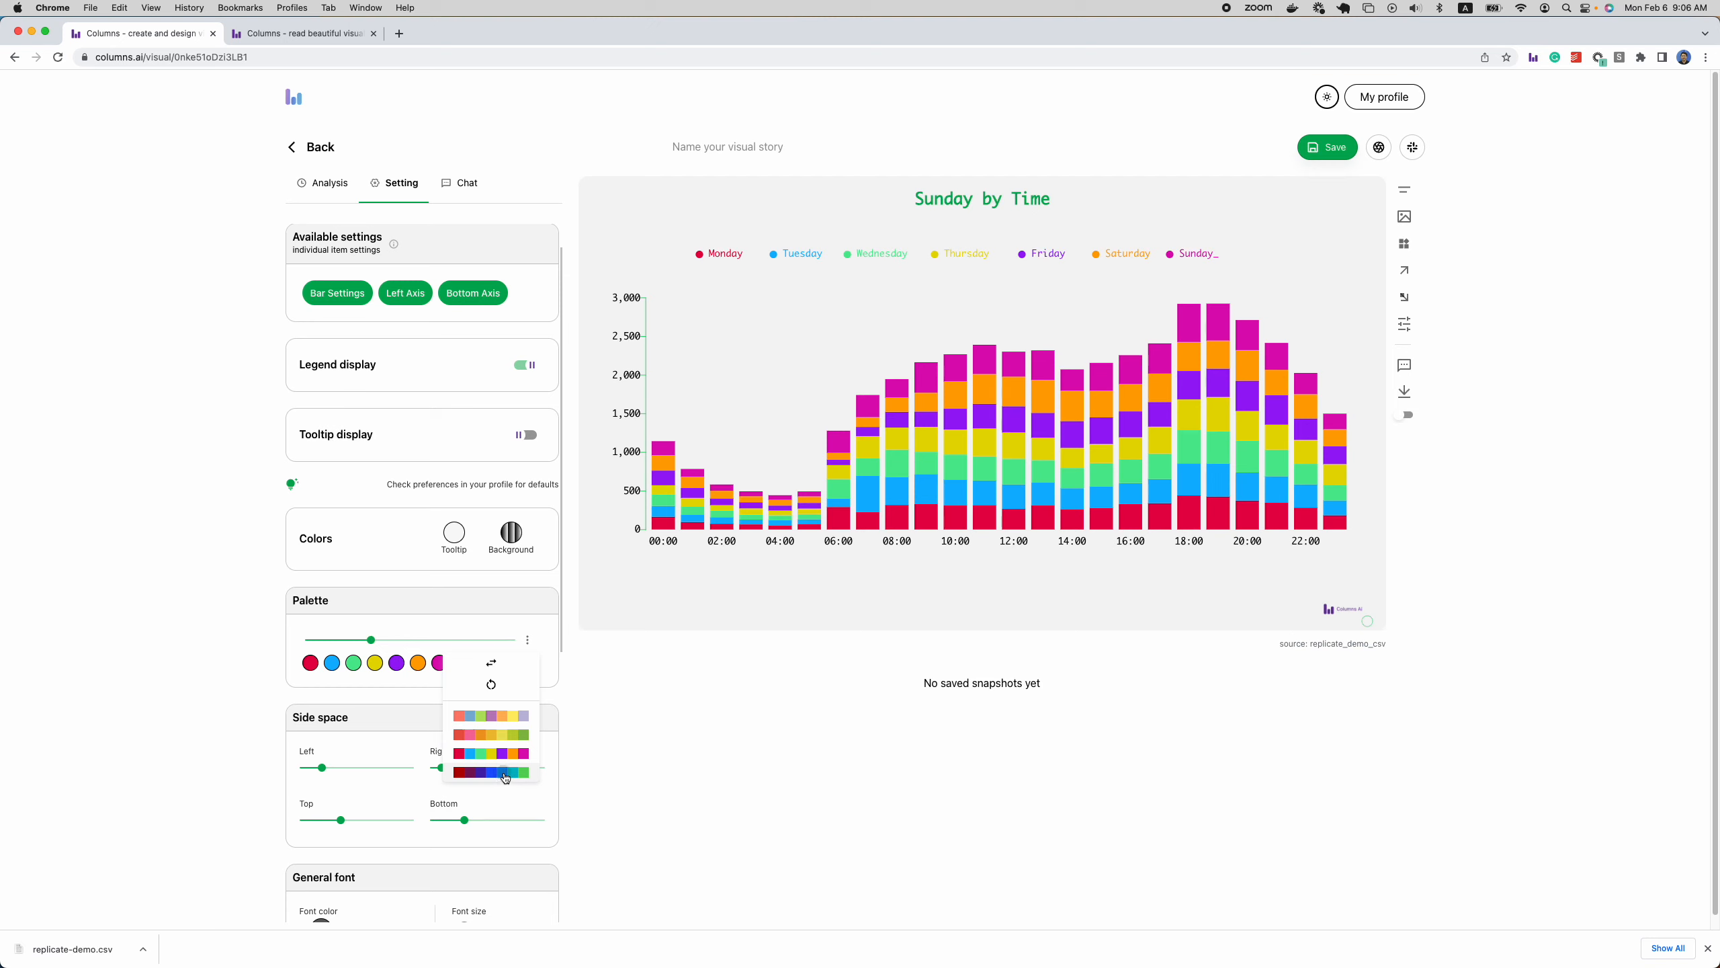
left_click(505, 773)
left_click(506, 754)
left_click(581, 732)
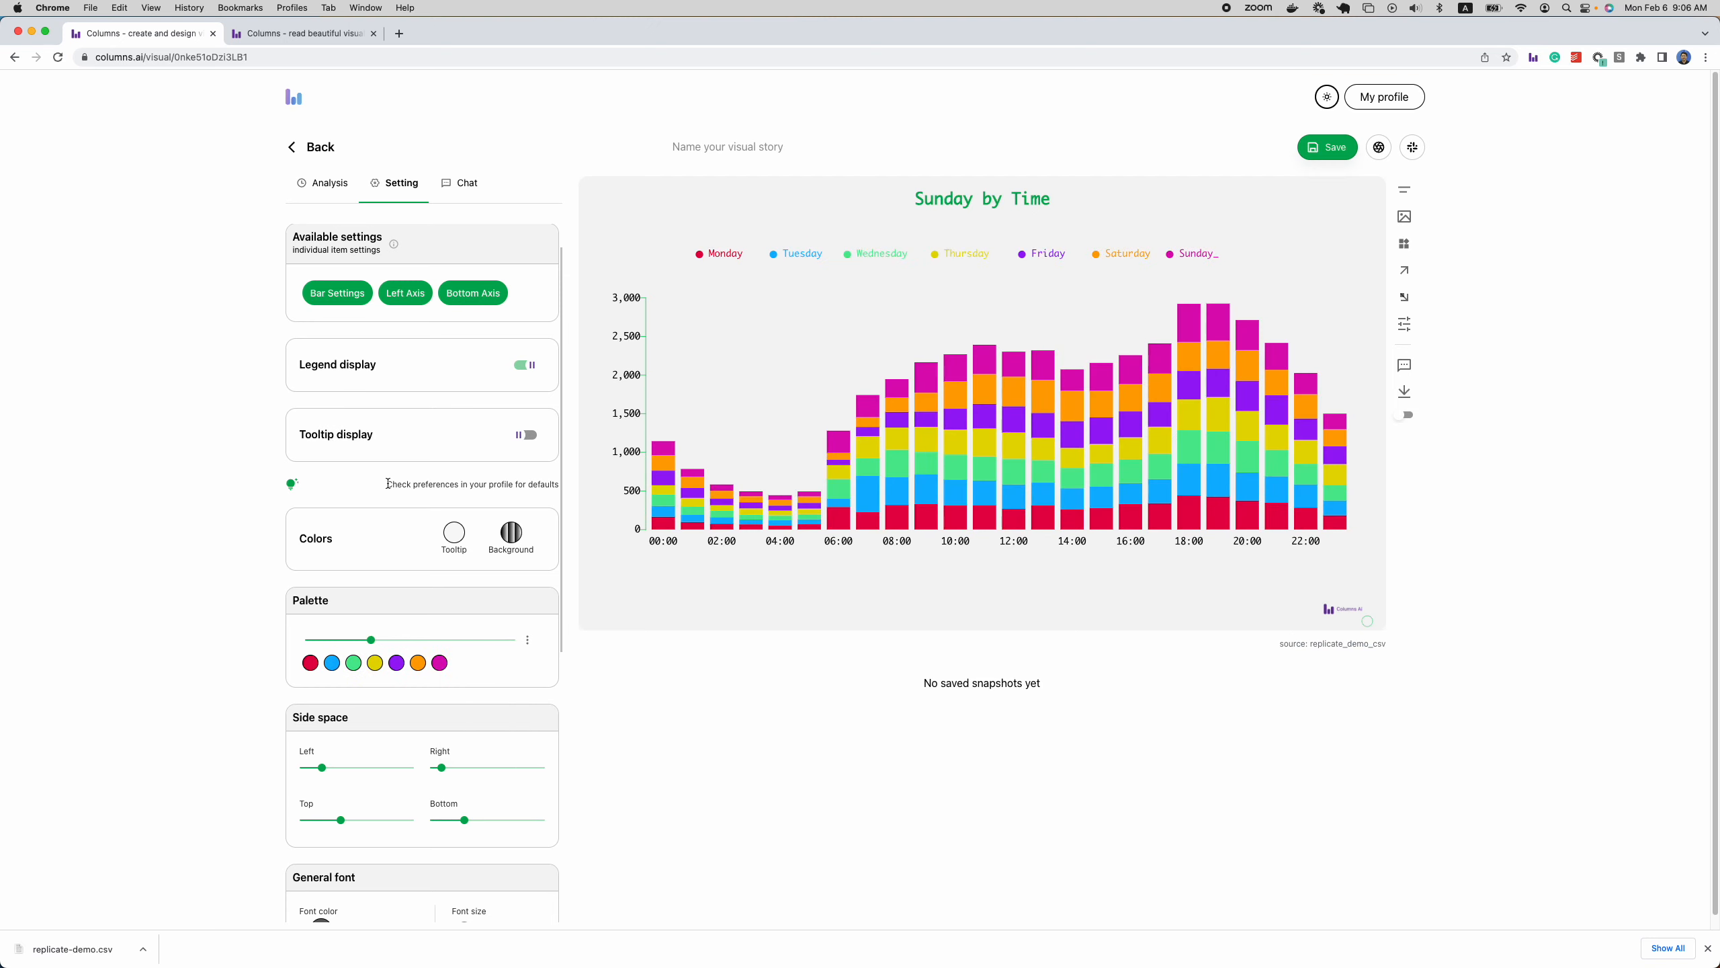
Highlight the note about profile preferences for defaults, view the profile options, and close them.
left_click_drag(387, 483, 553, 484)
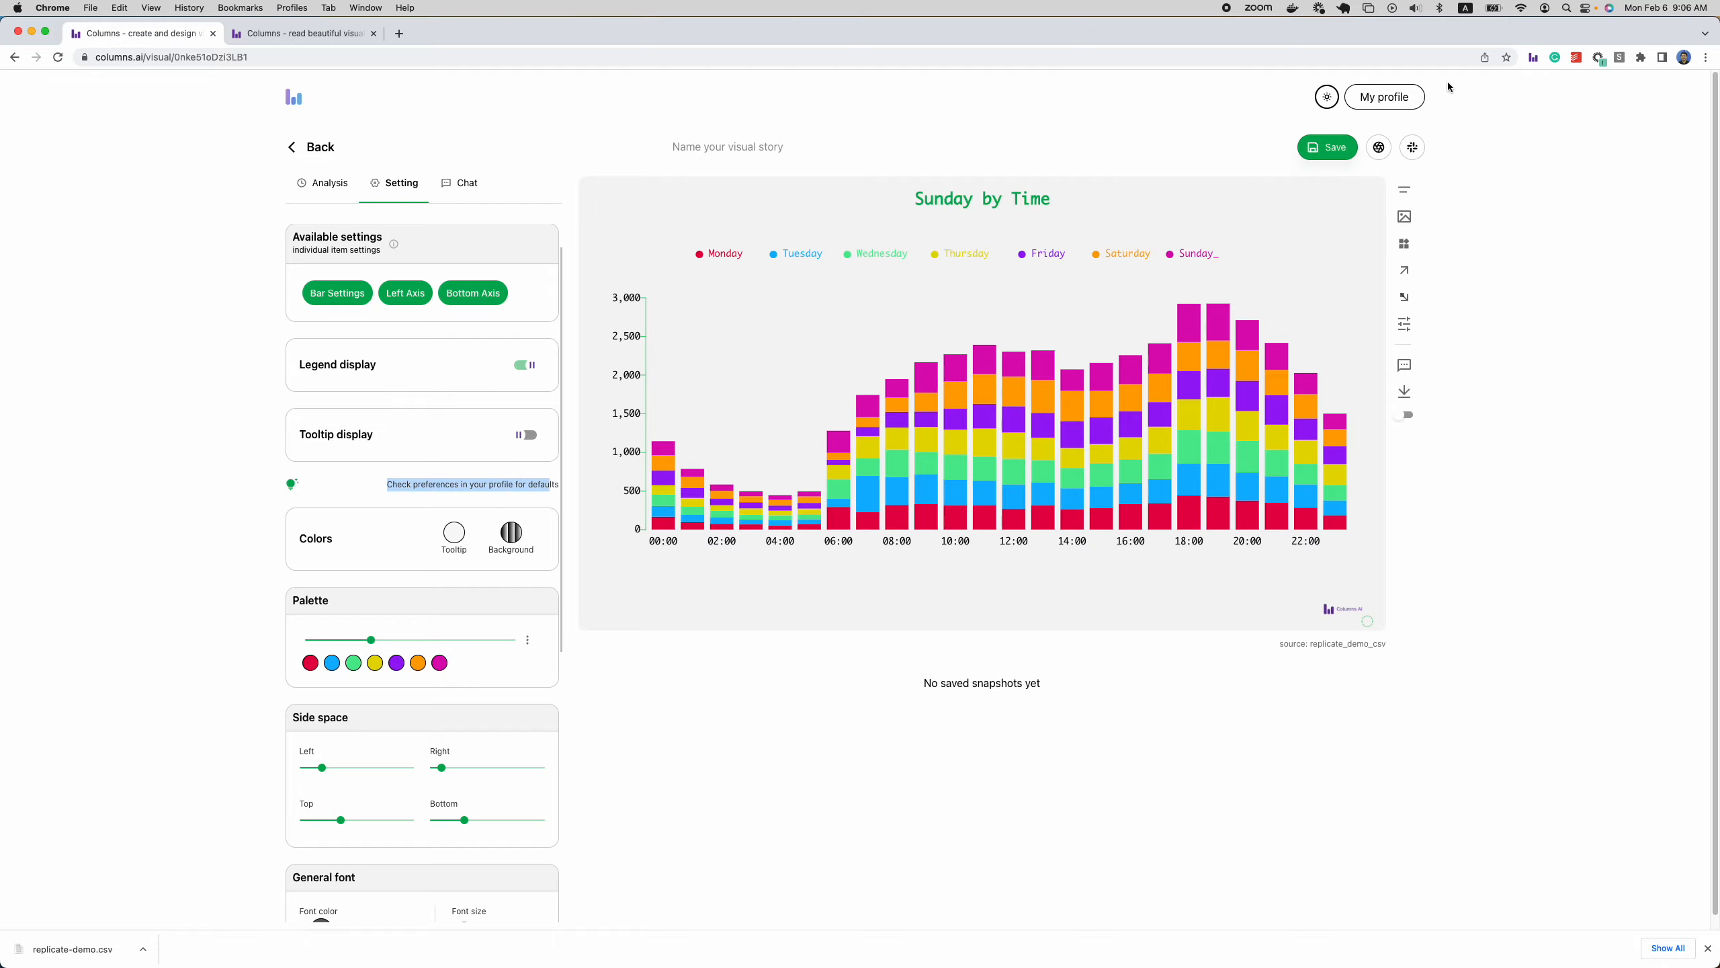
left_click(1387, 95)
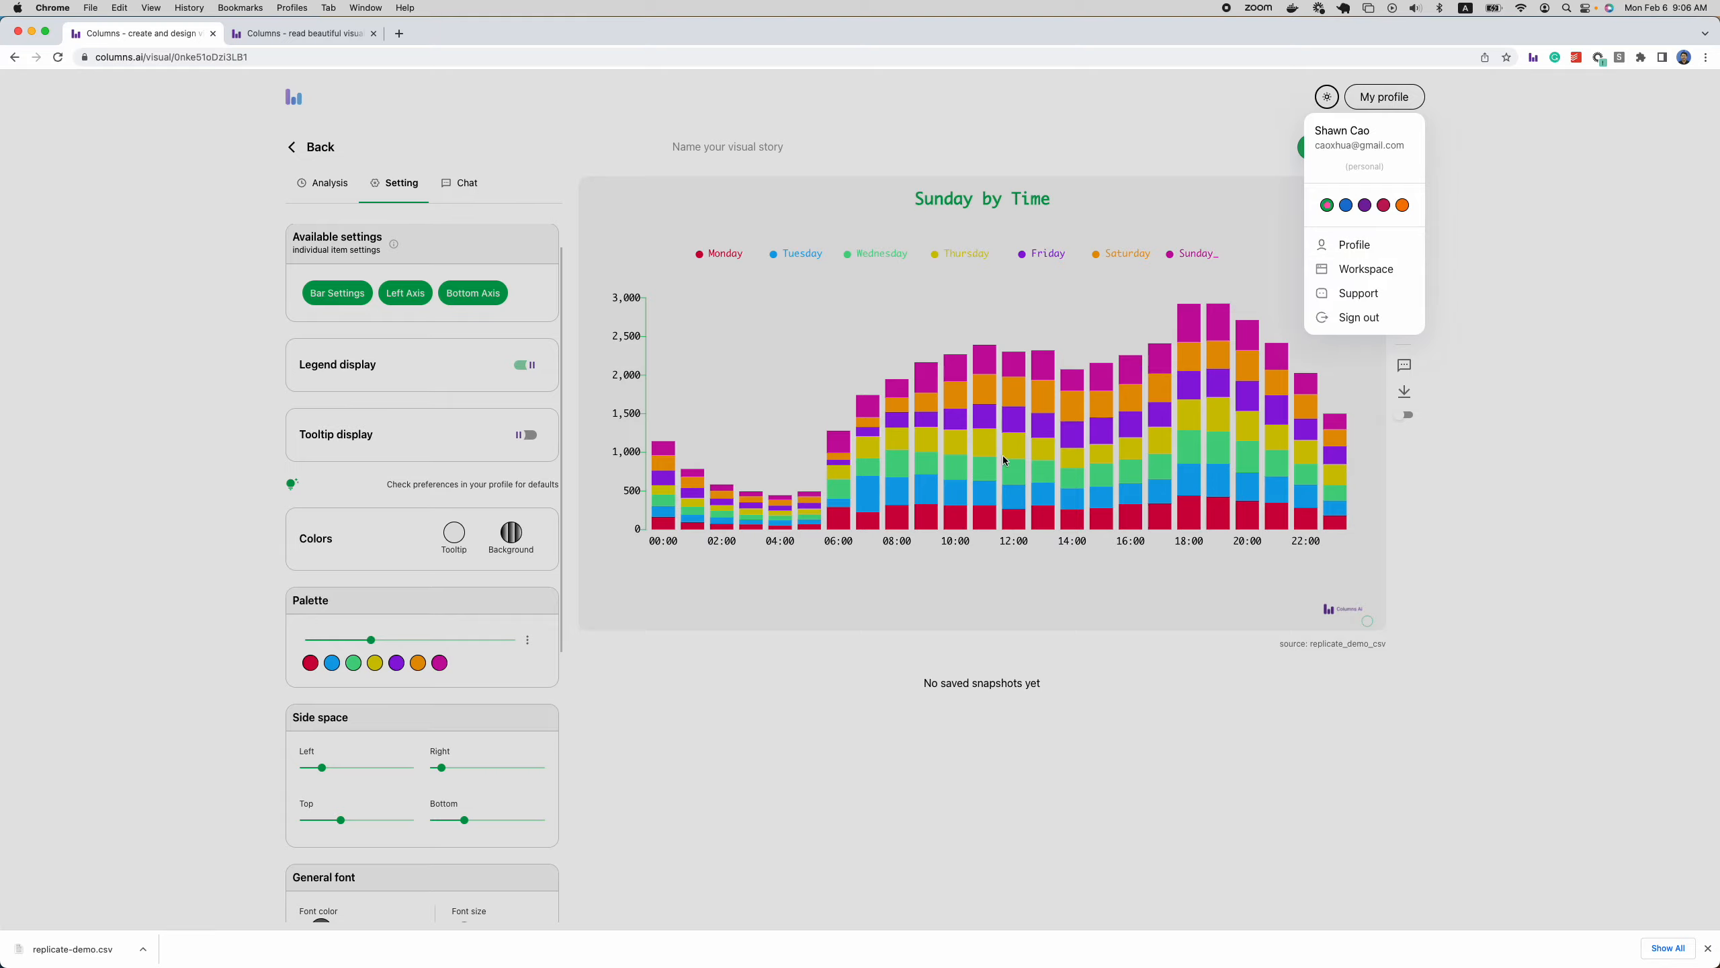
left_click(477, 497)
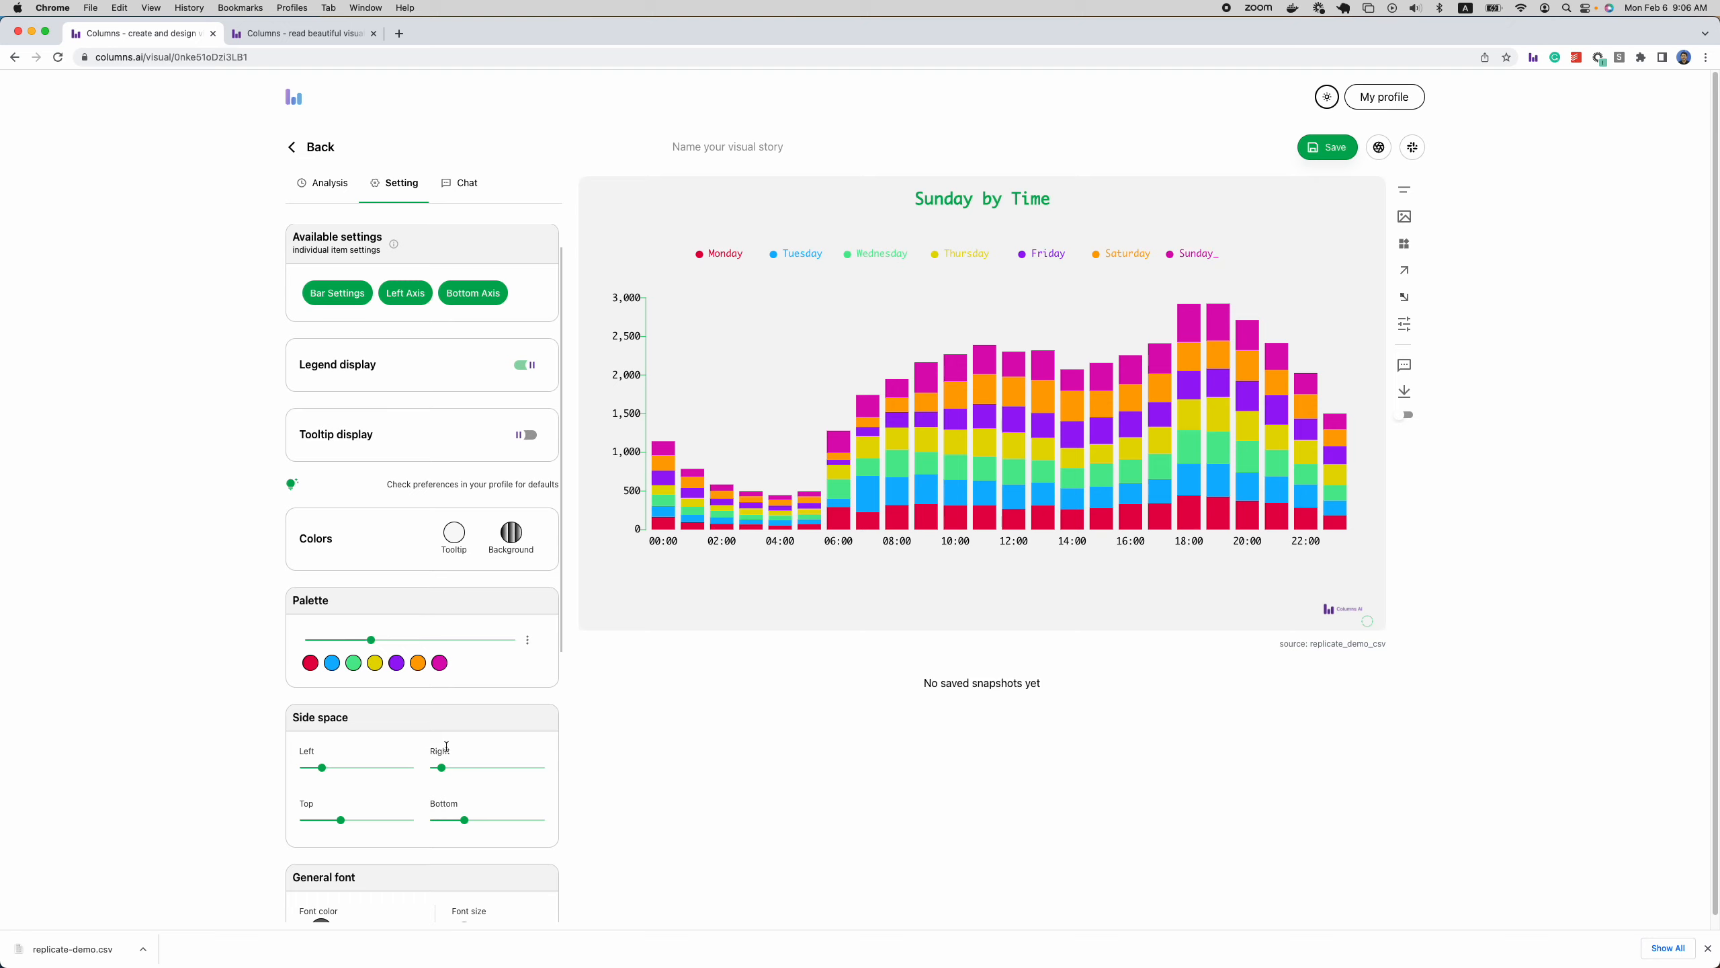
scroll(447, 745, "down", 3)
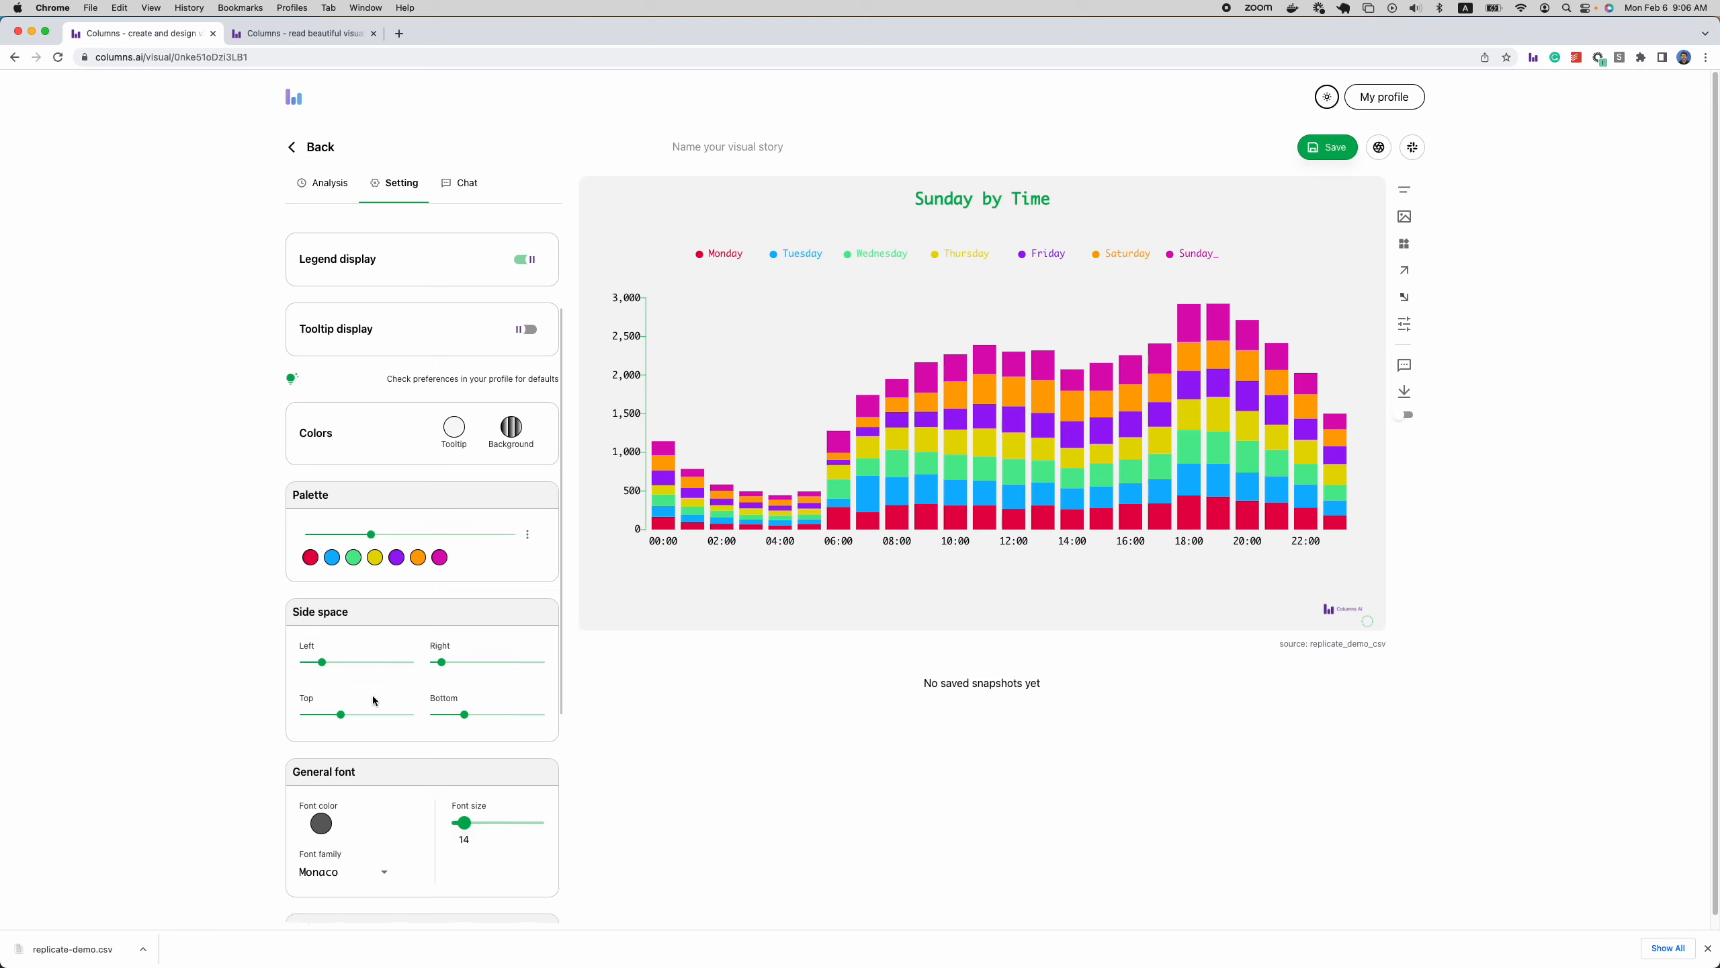
scroll(372, 696, "up", 4)
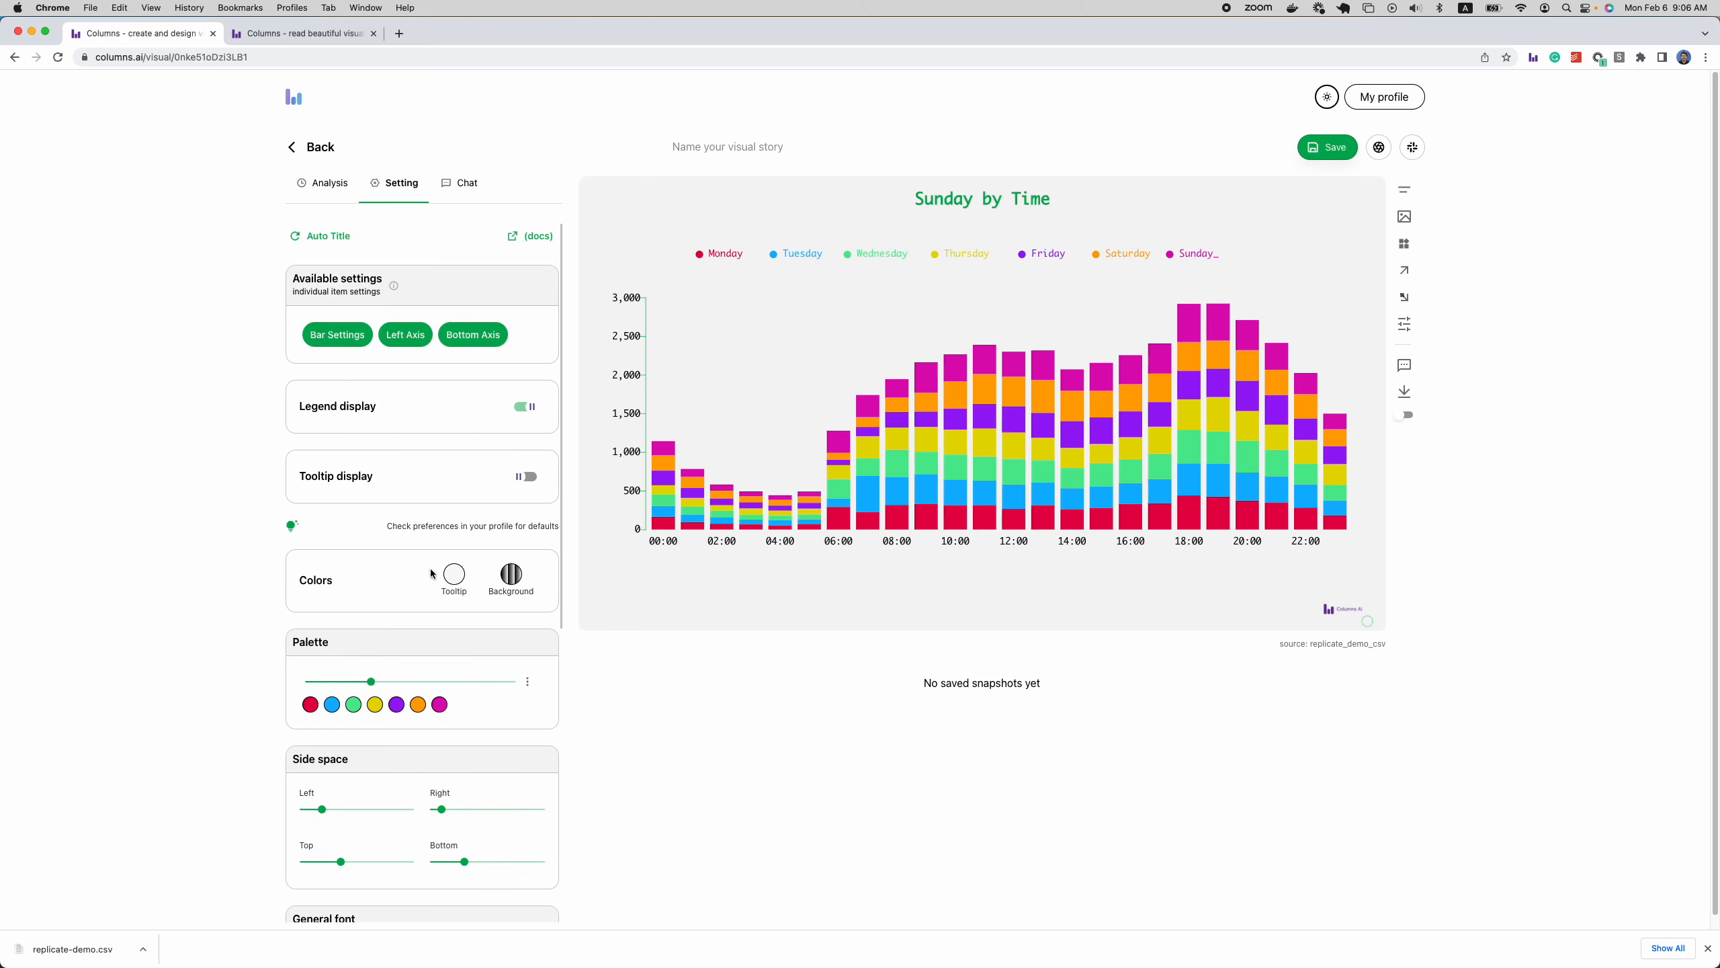
scroll(482, 611, "down", 8)
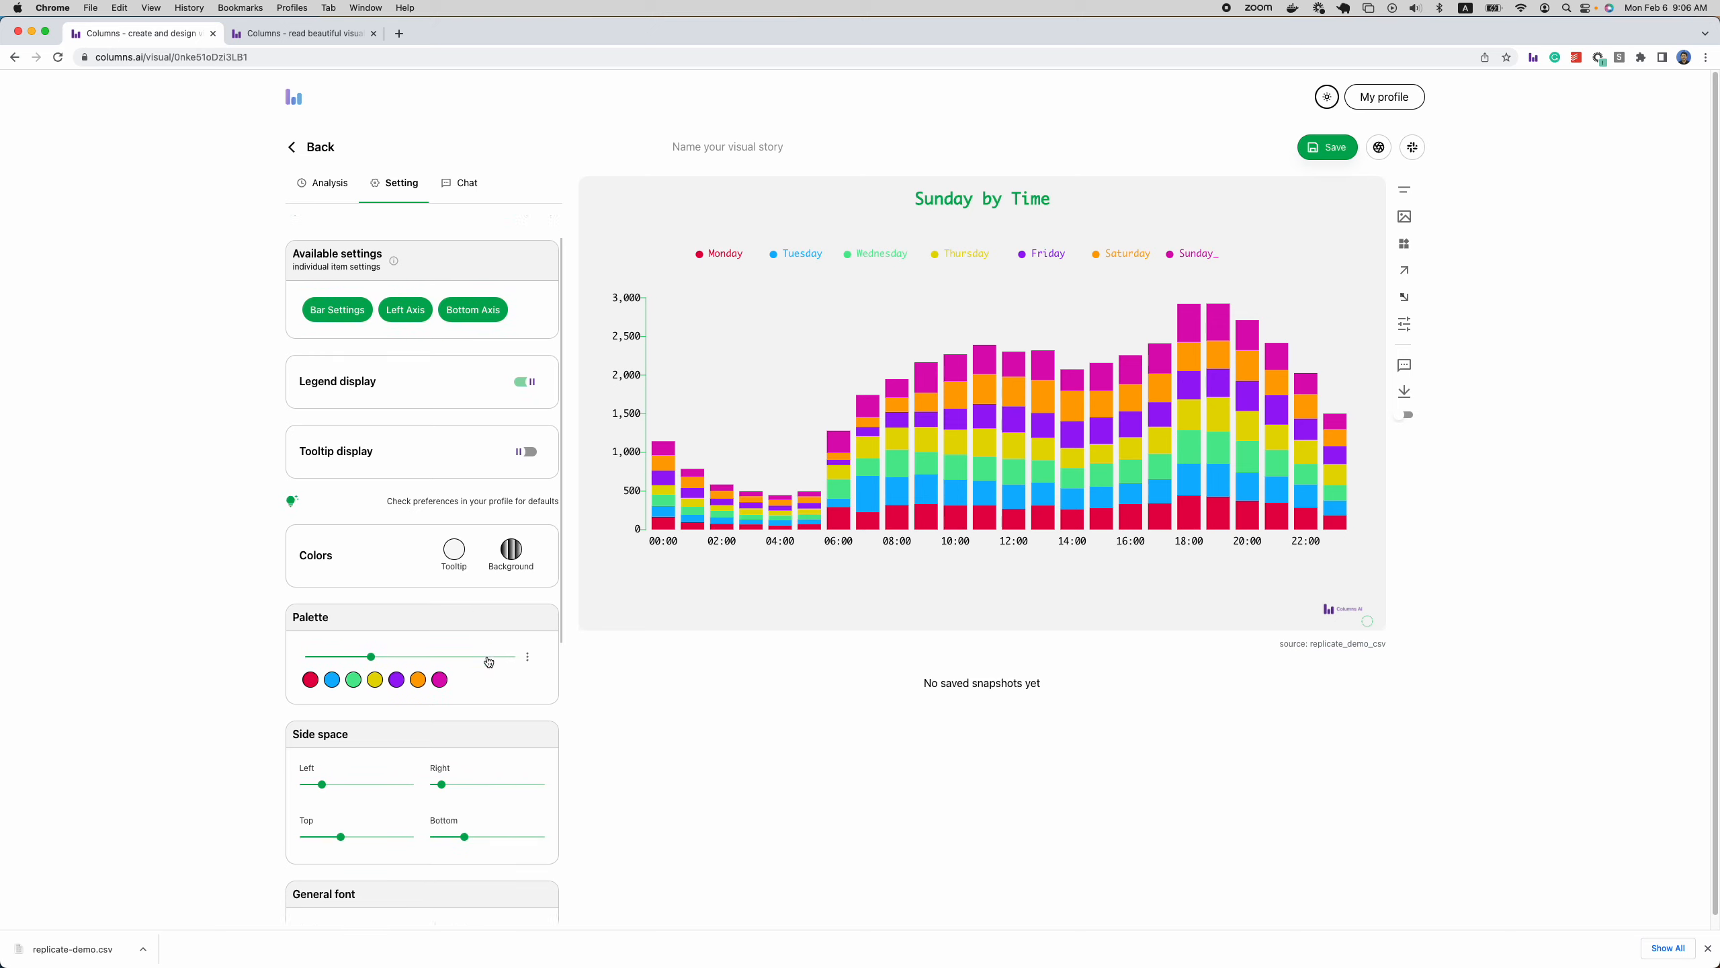
scroll(502, 726, "up", 8)
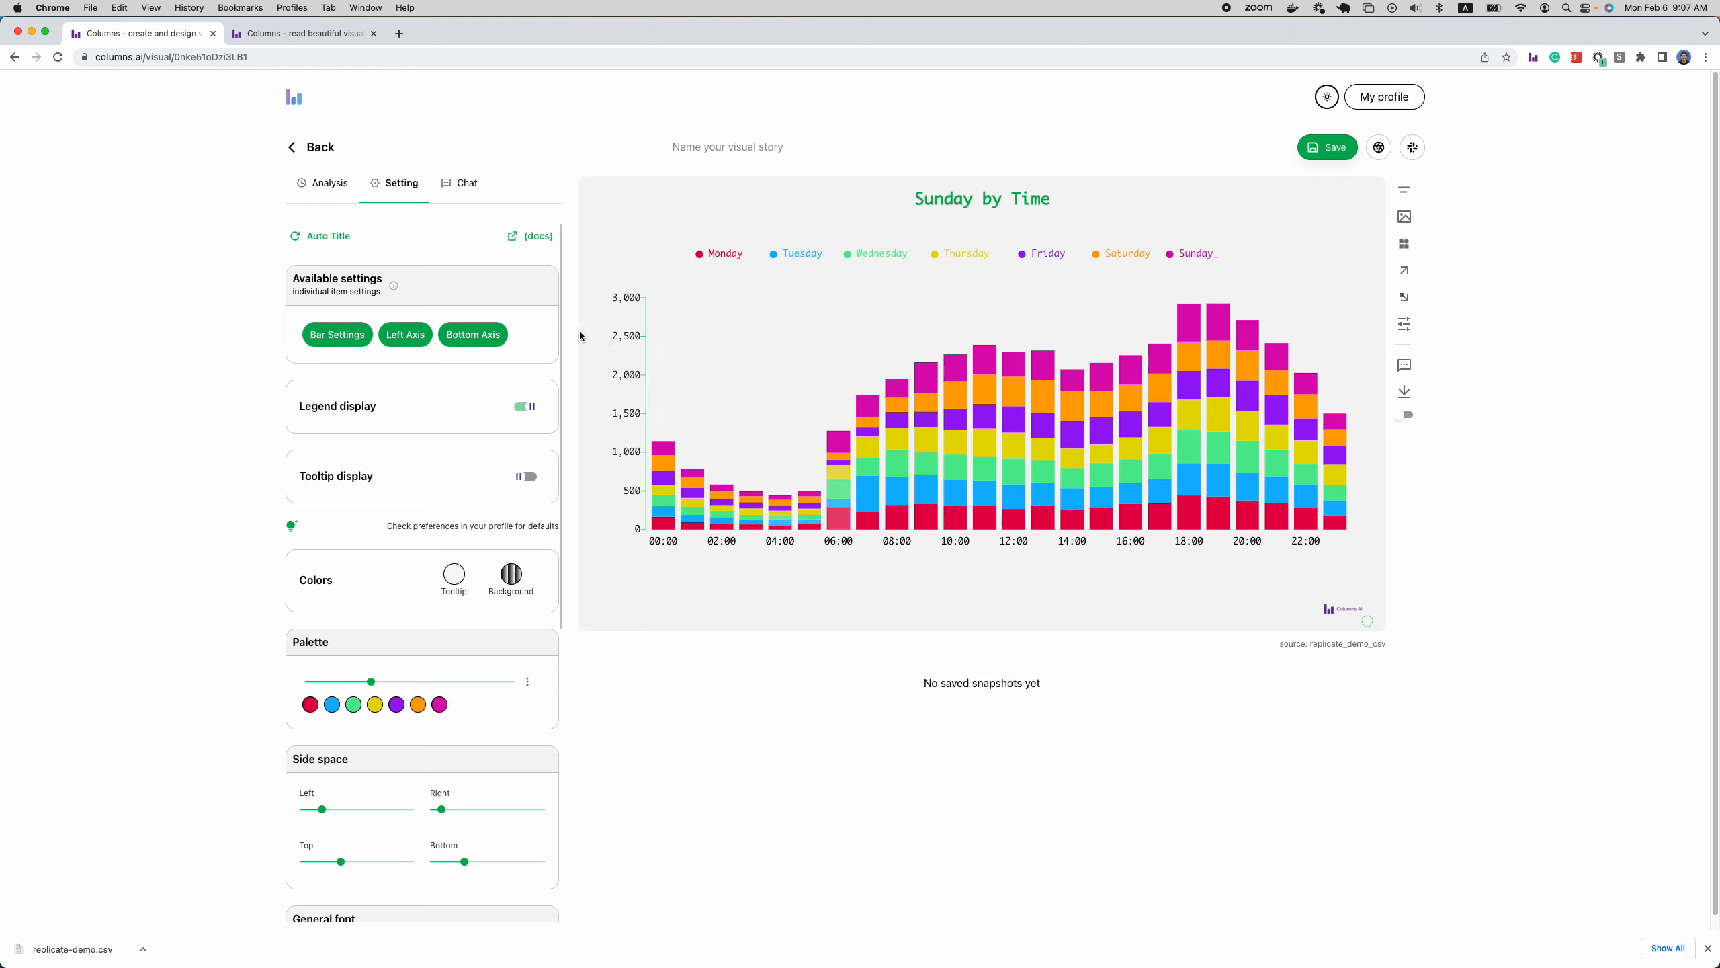
Raise the bottom axis tick count until every hour is labelled and reduce its tick font size.
left_click(727, 547)
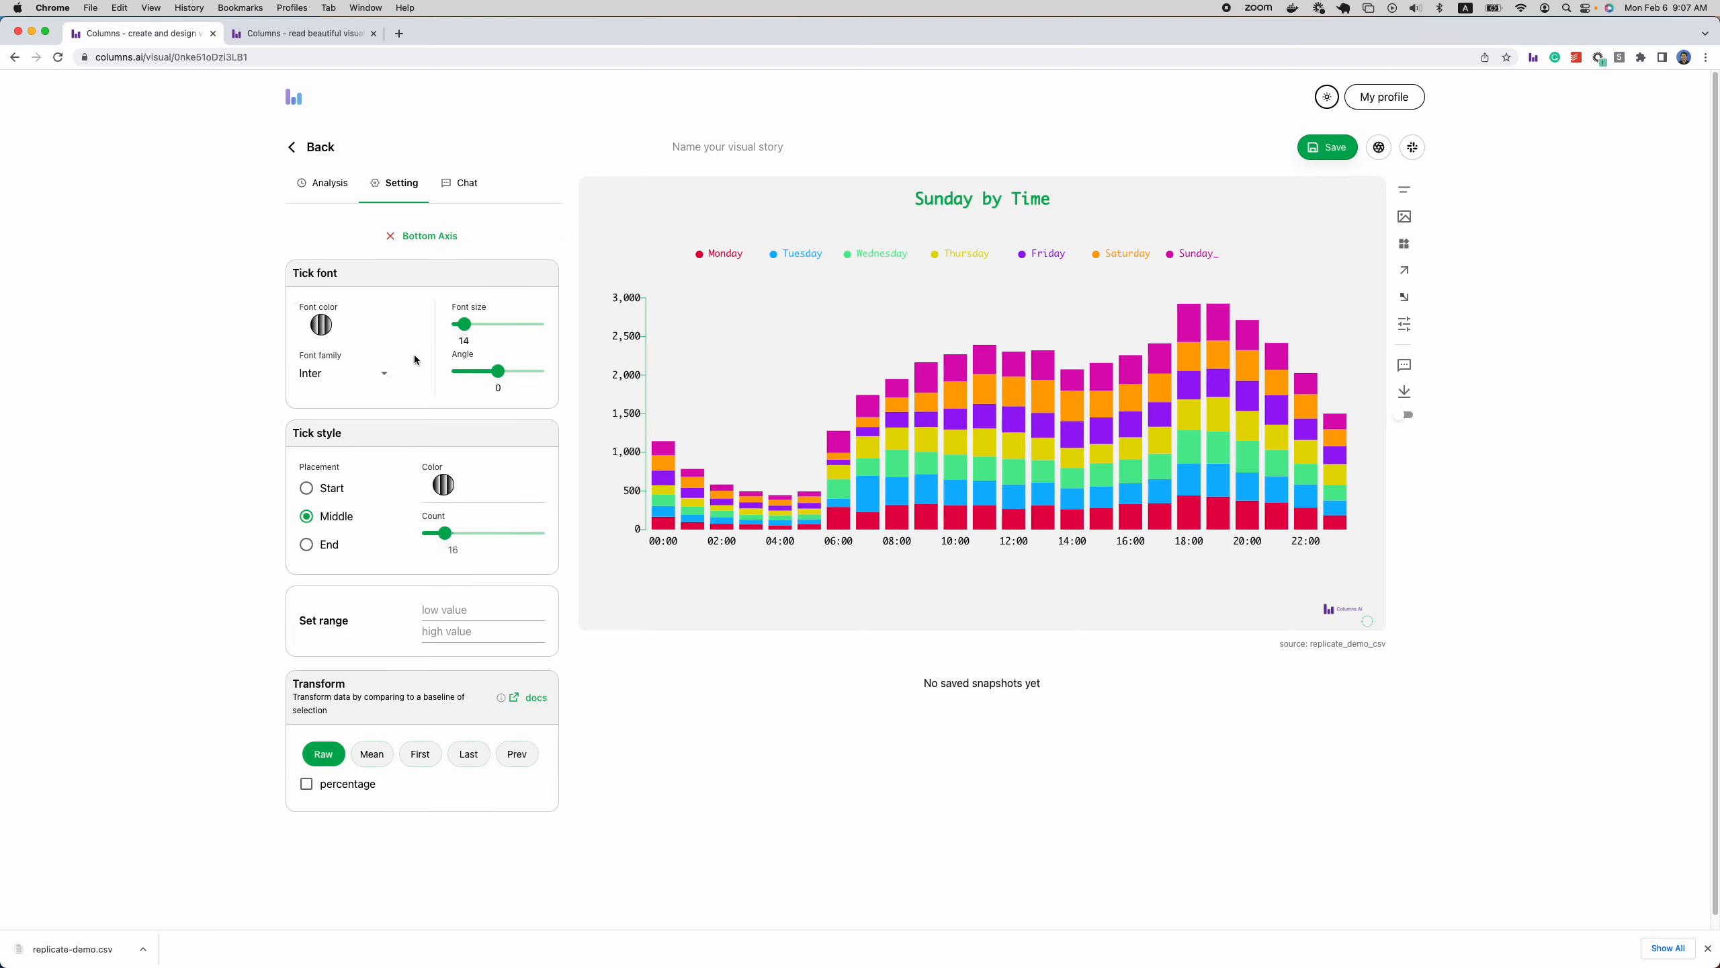
left_click_drag(455, 541, 458, 539)
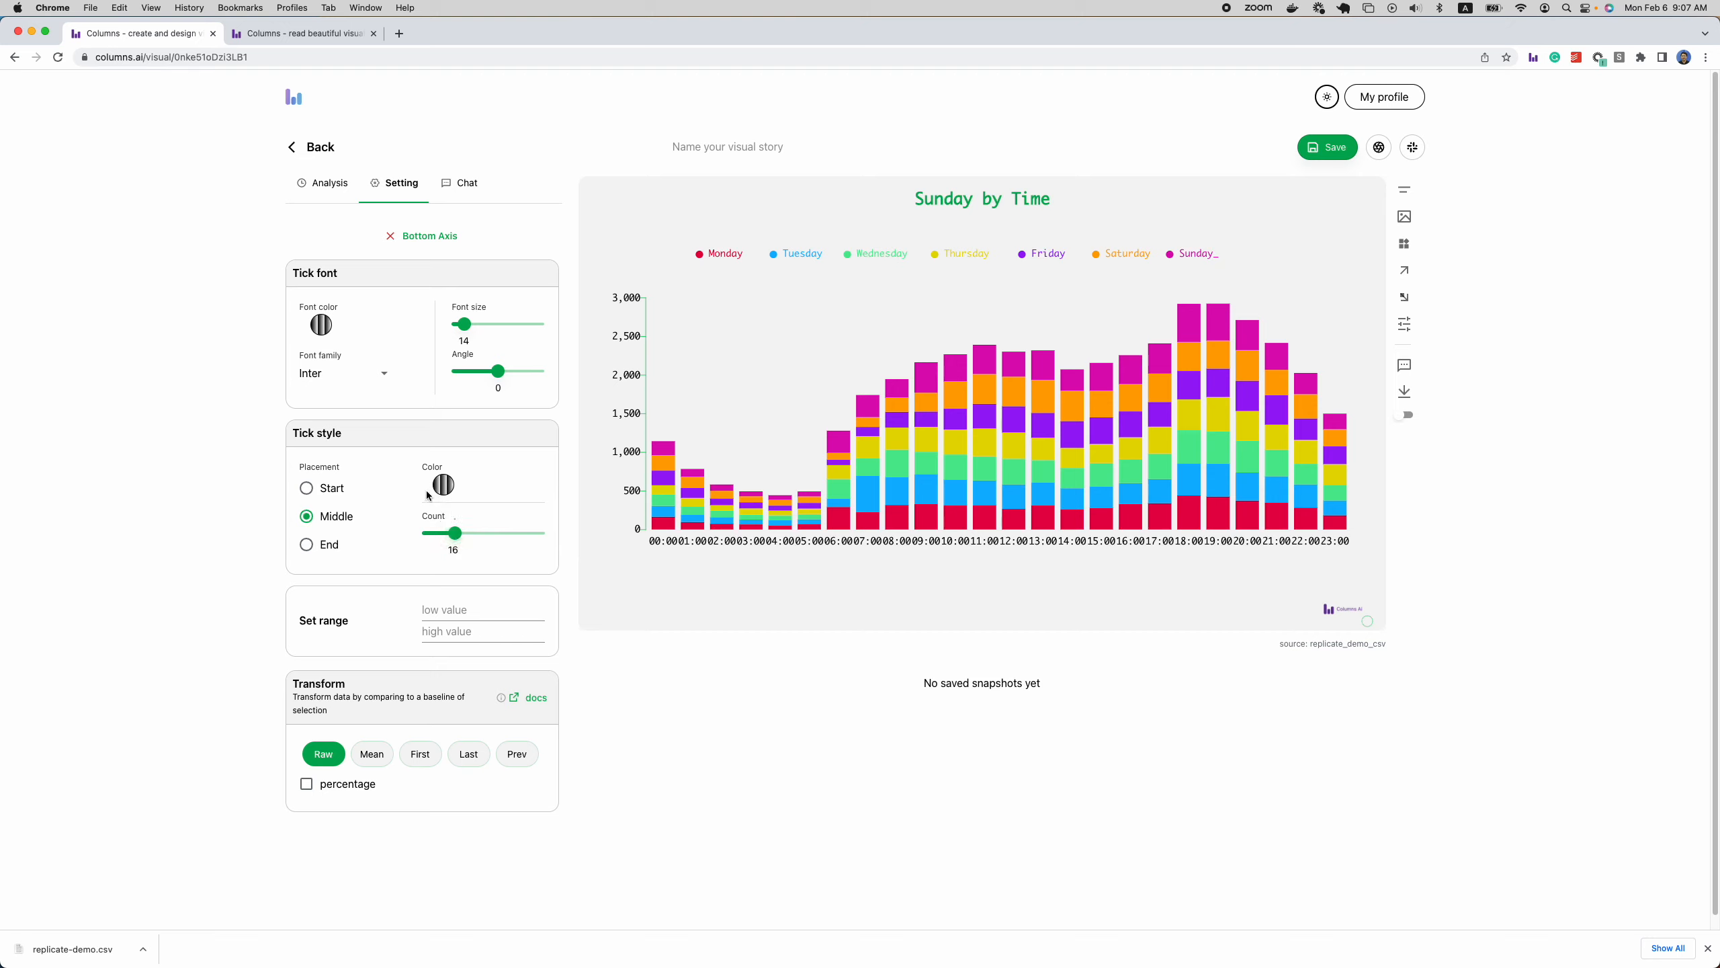
left_click_drag(463, 324, 462, 327)
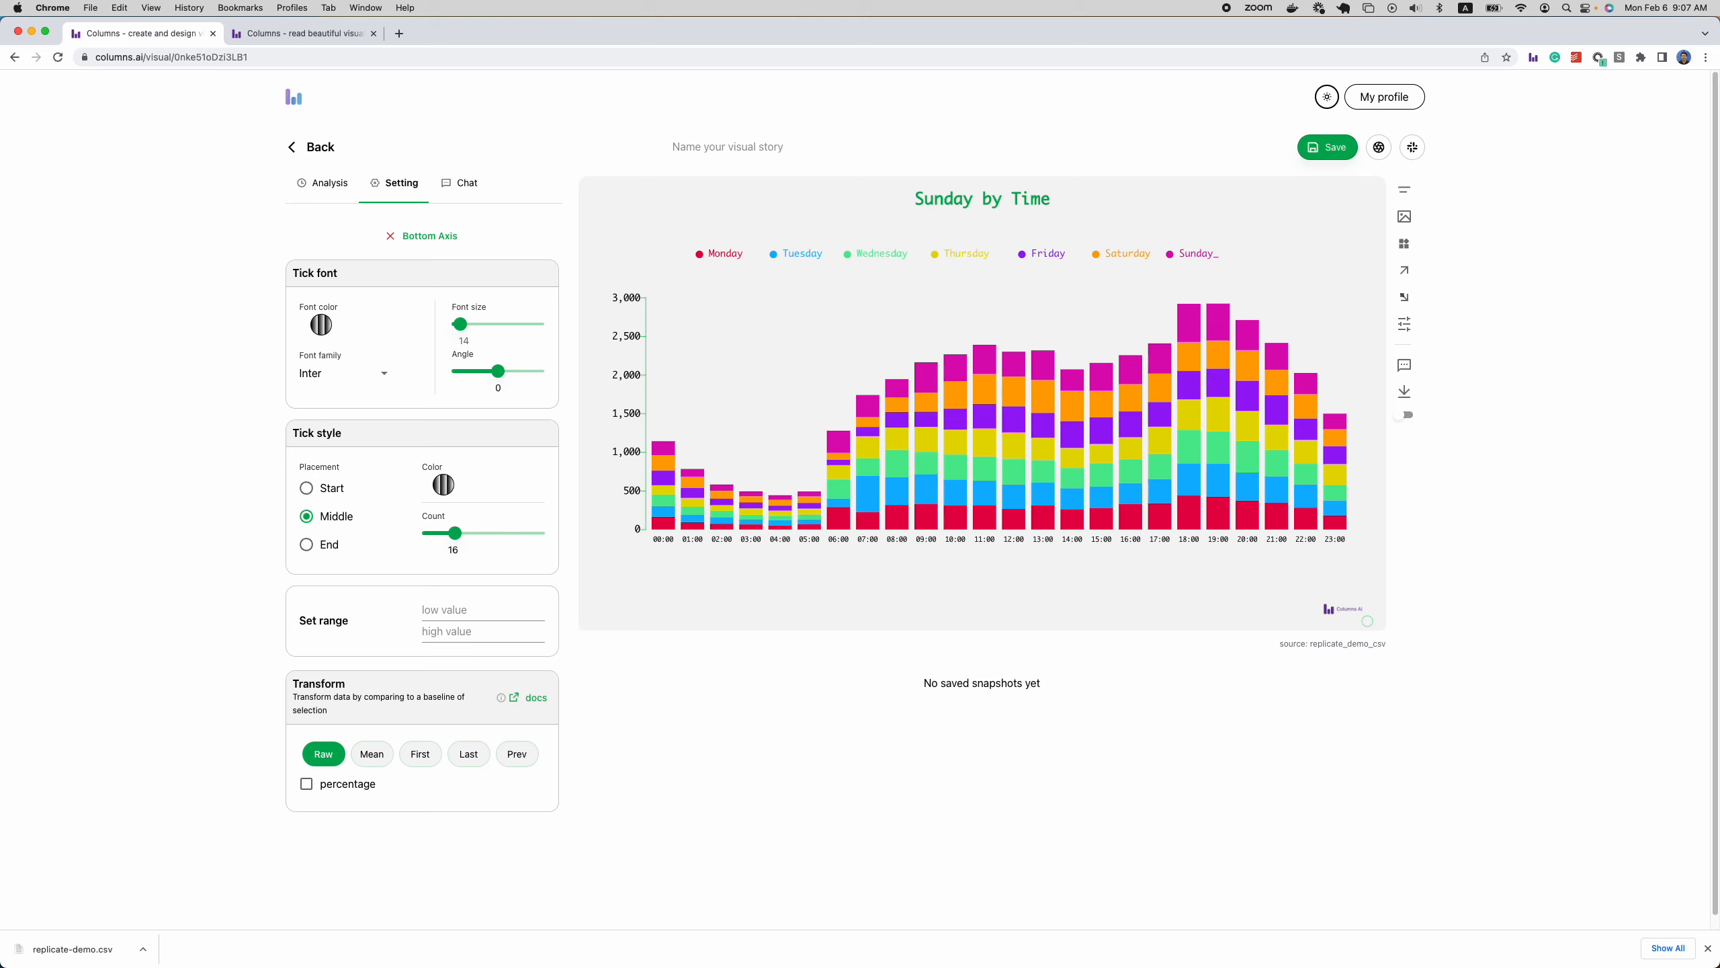
left_click(419, 233)
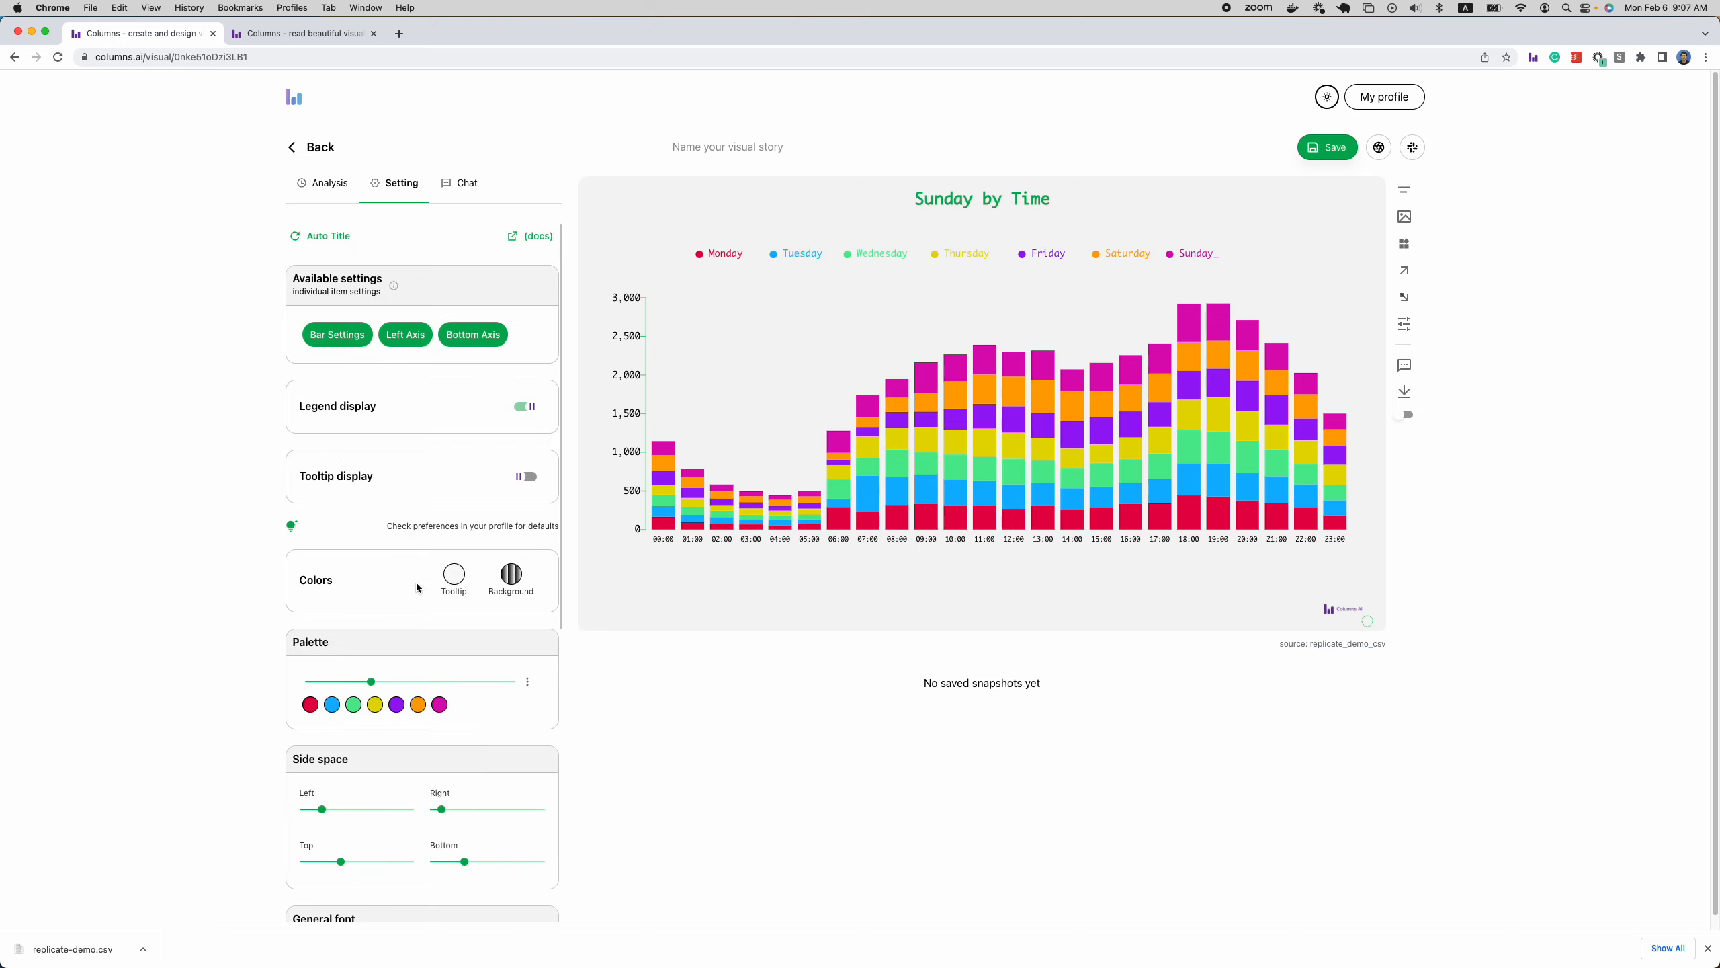
Reduce the chart's bottom side space and regenerate the chart title with Auto Title.
scroll(418, 588, "down", 1)
left_click_drag(464, 838, 453, 839)
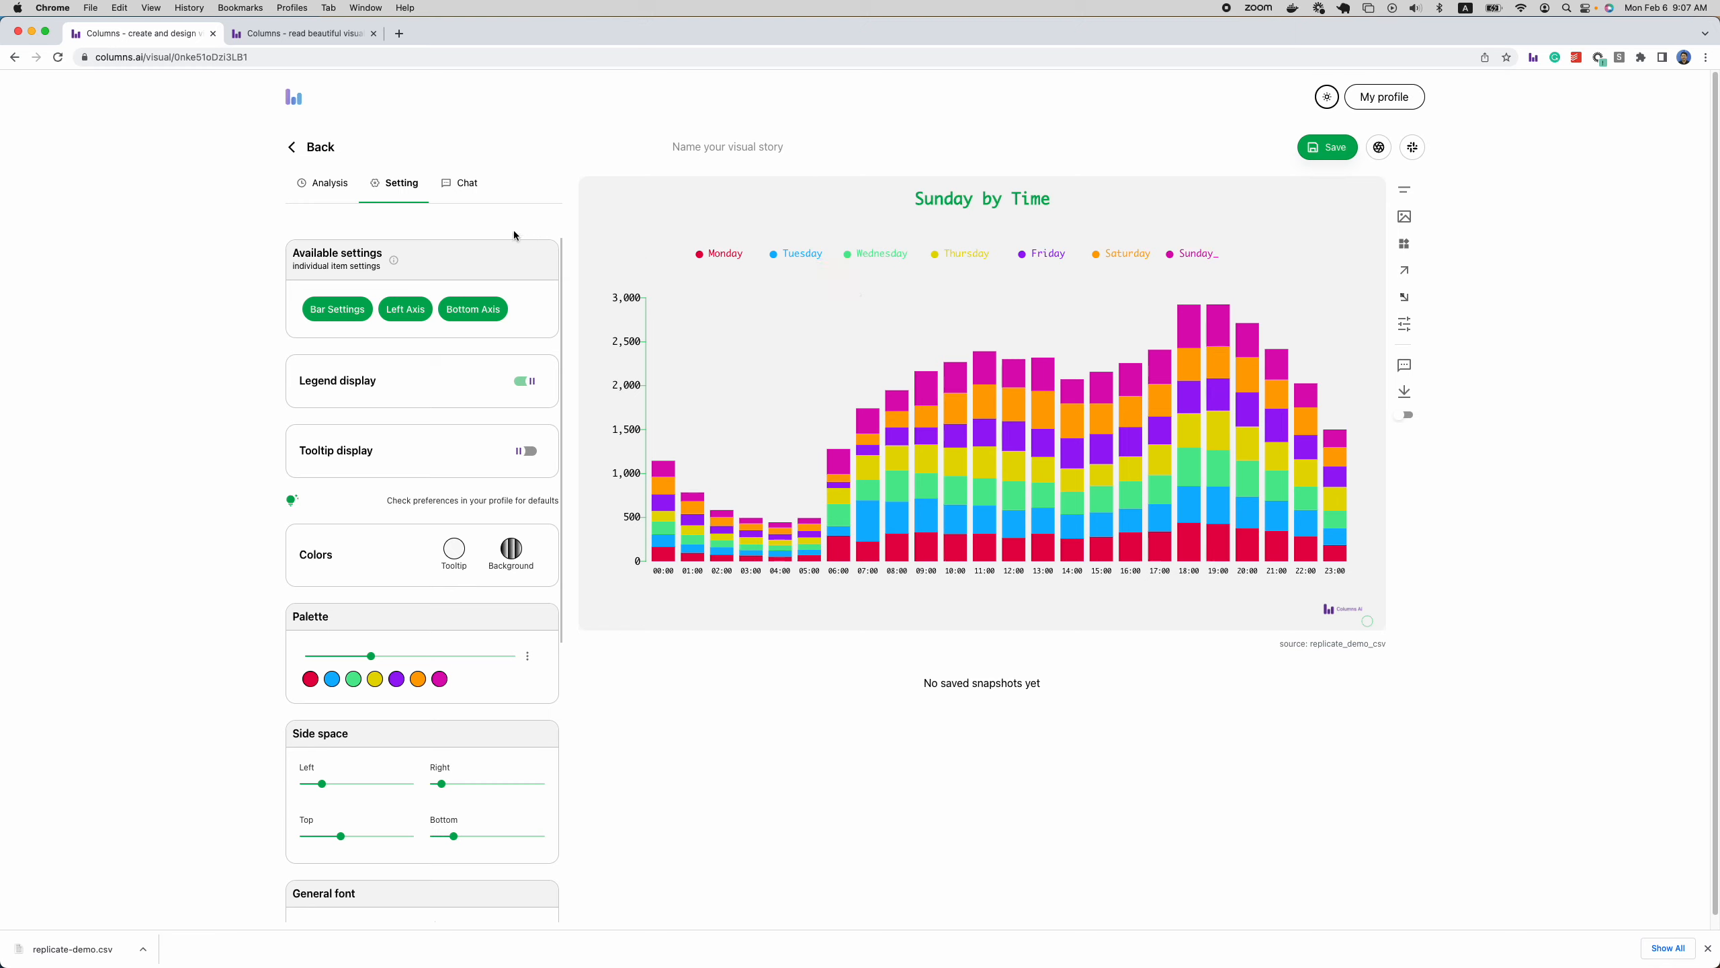
scroll(431, 298, "up", 1)
left_click(324, 236)
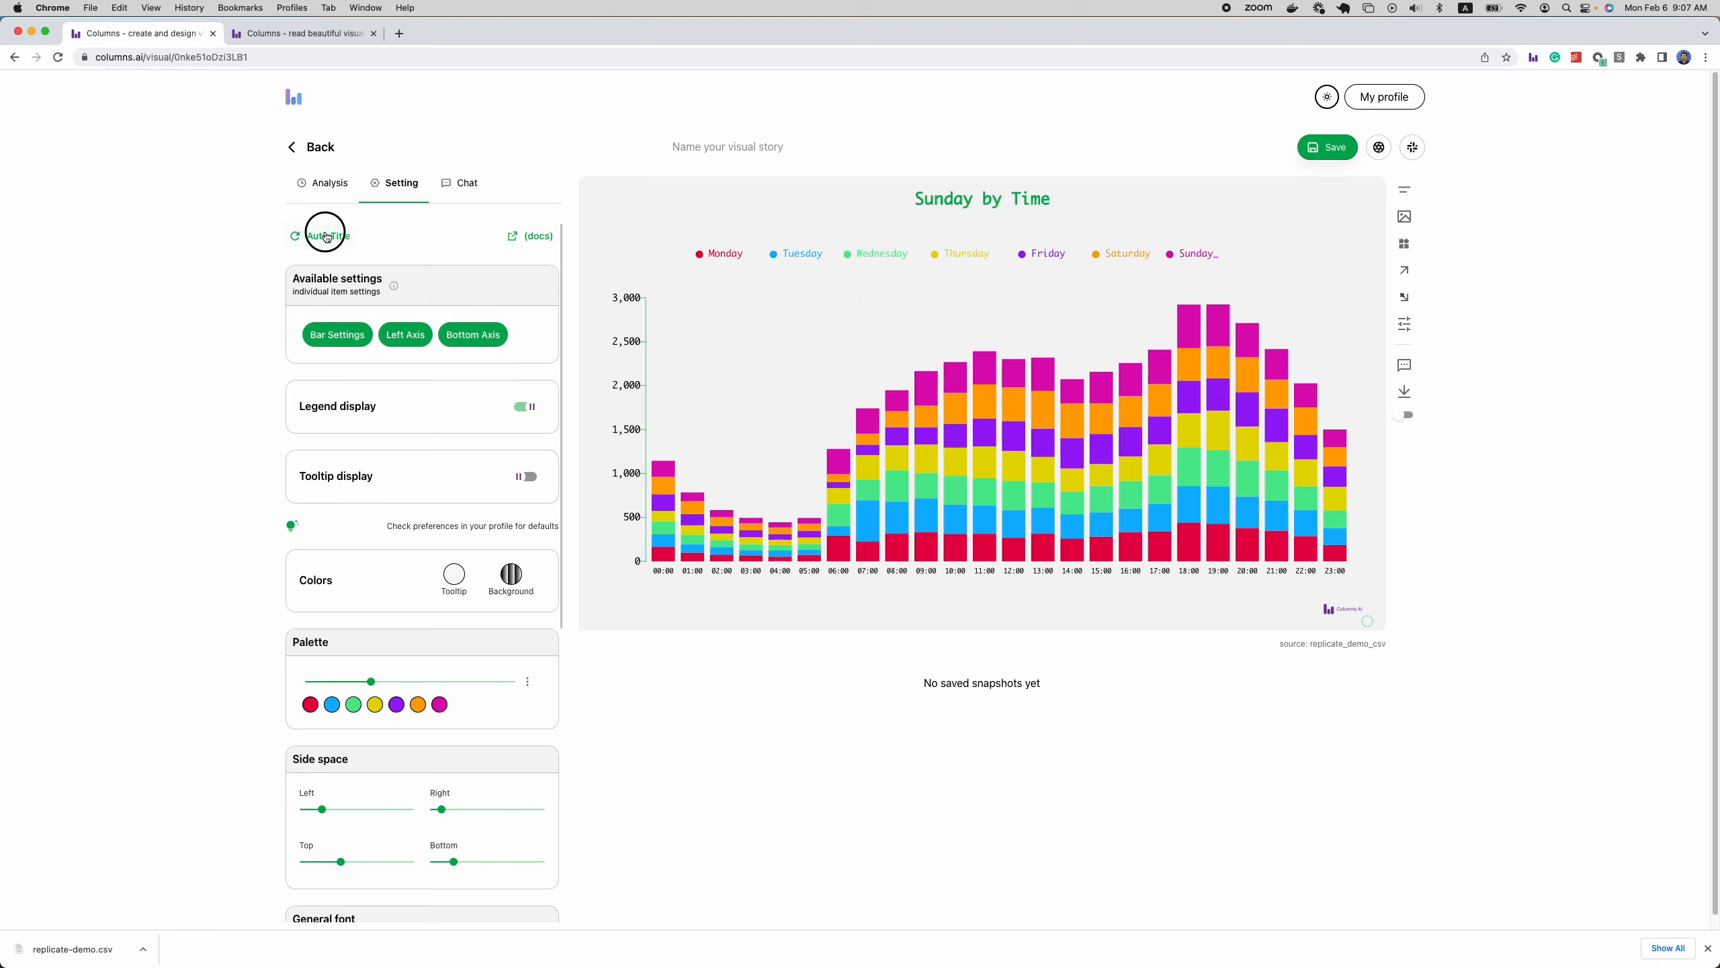
Rewrite the chart title as "Each week" with "by Time" on a second line.
left_click(1039, 198)
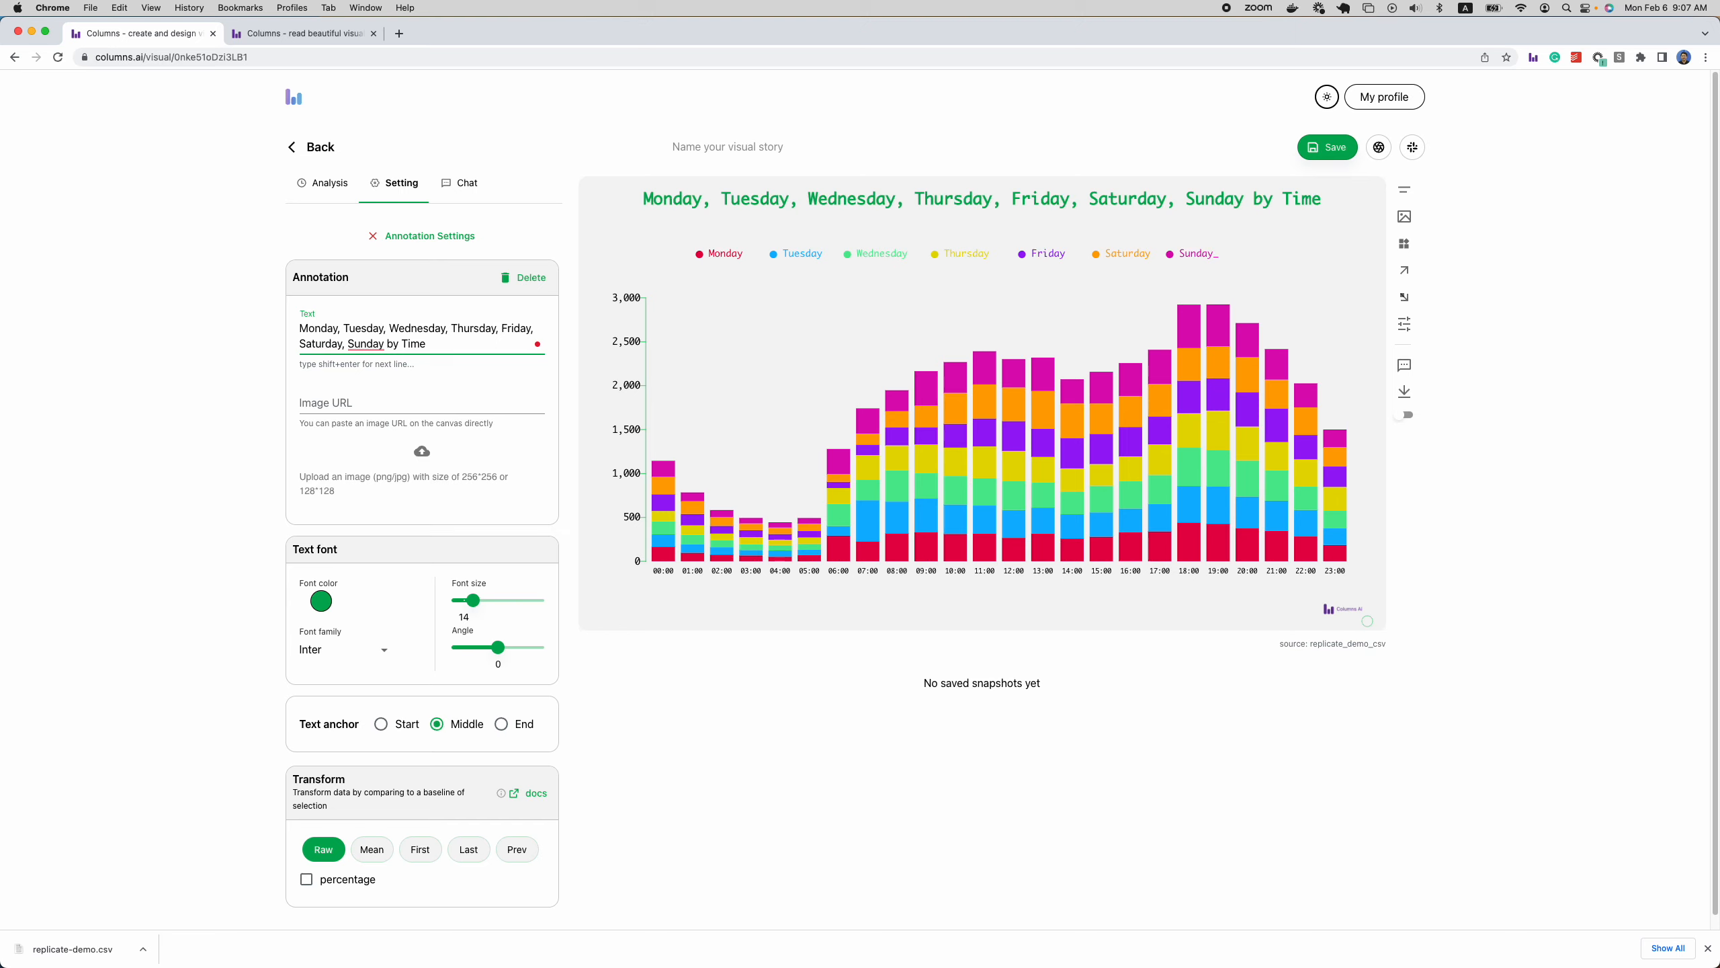
key("shift+Return")
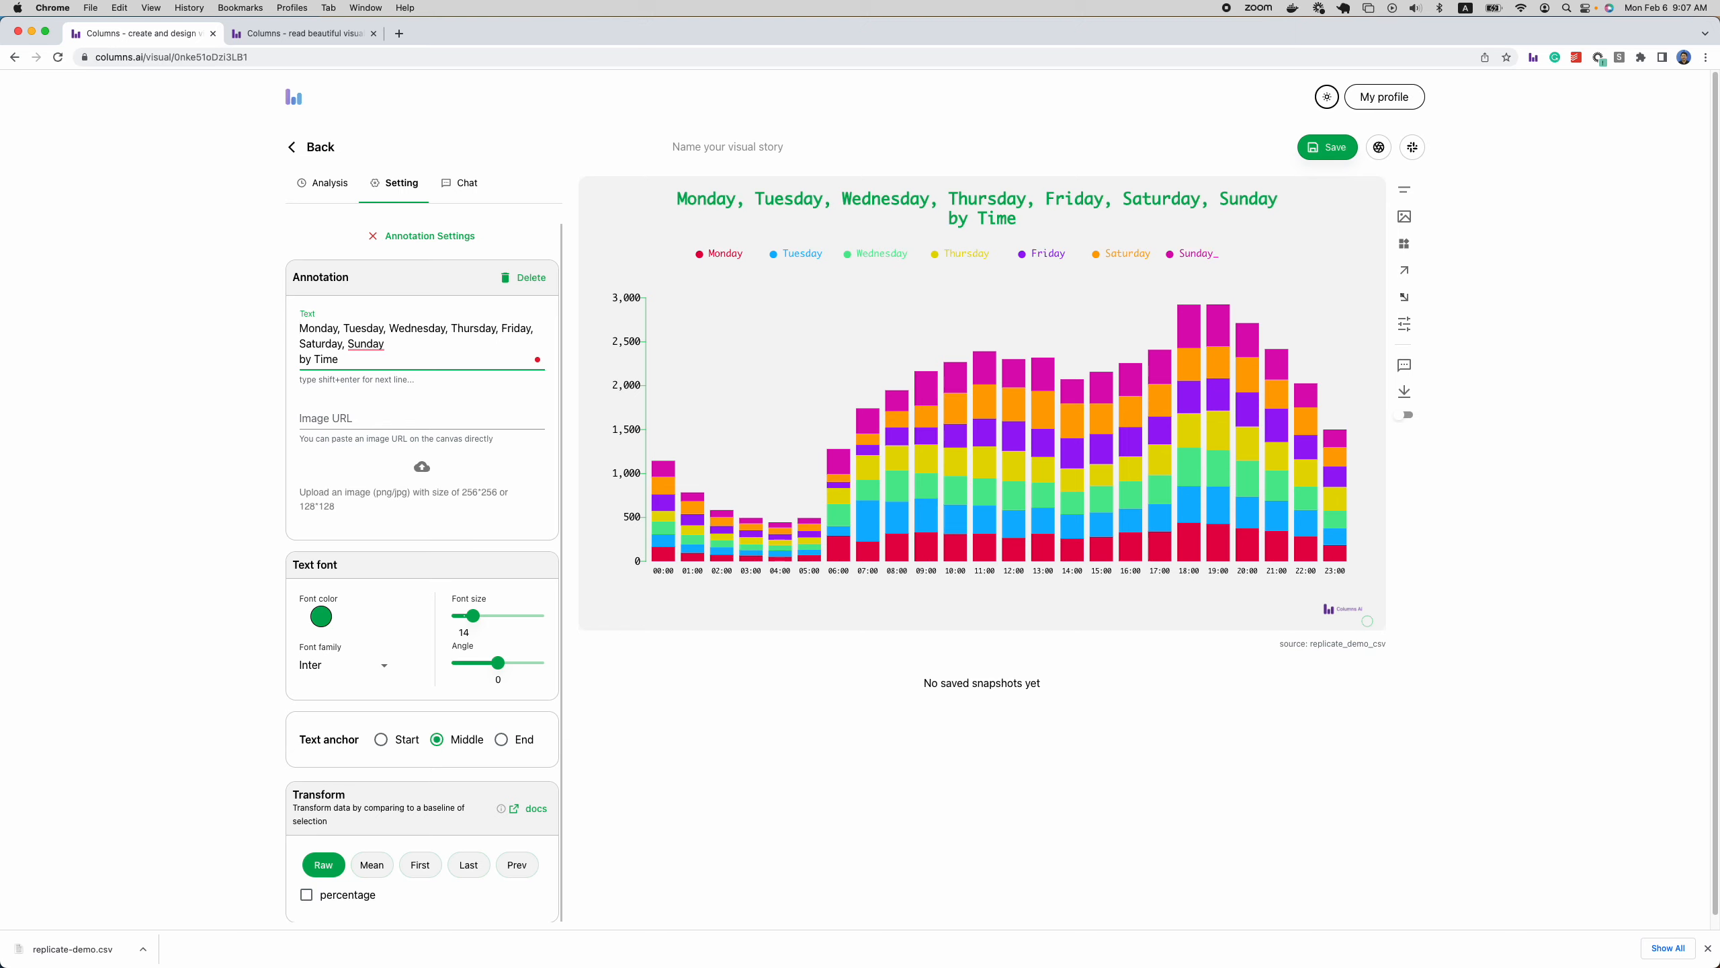
key("shift+Down")
key("shift+Down")
key("shift+Down")
key("shift+Left")
key("shift+Left")
key("shift+Left")
key("shift+Left")
key("shift+Up")
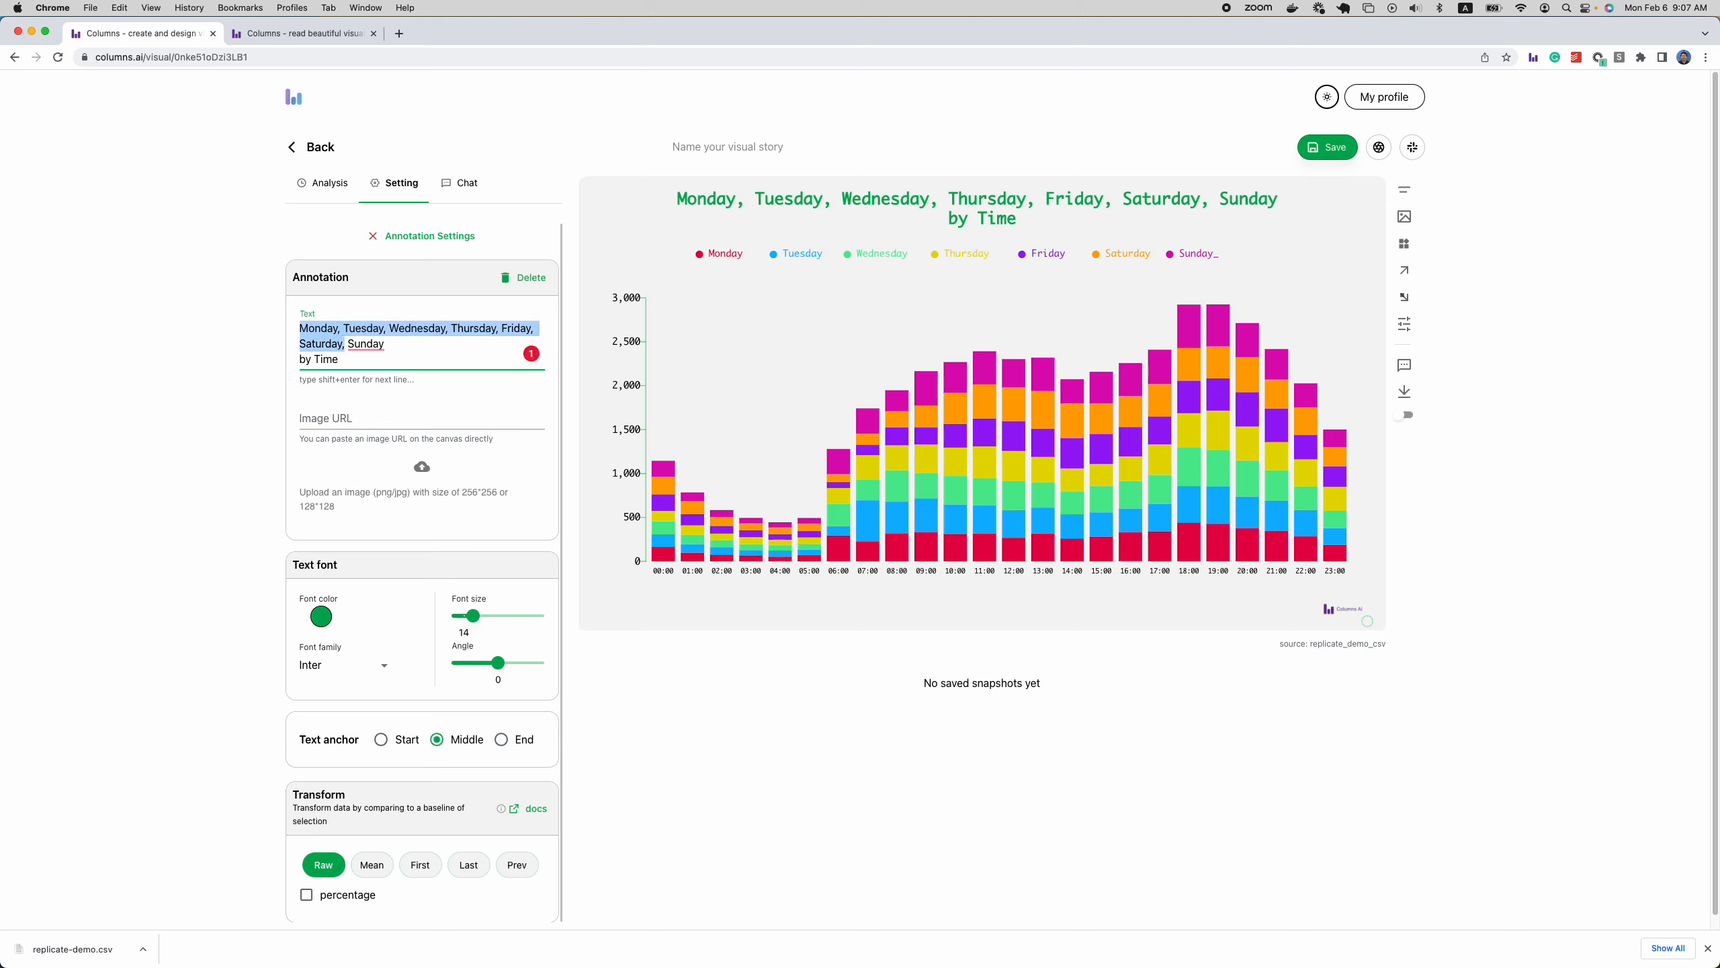
key("shift+Right")
key("shift+Right")
key("shift+Right")
type("Each week")
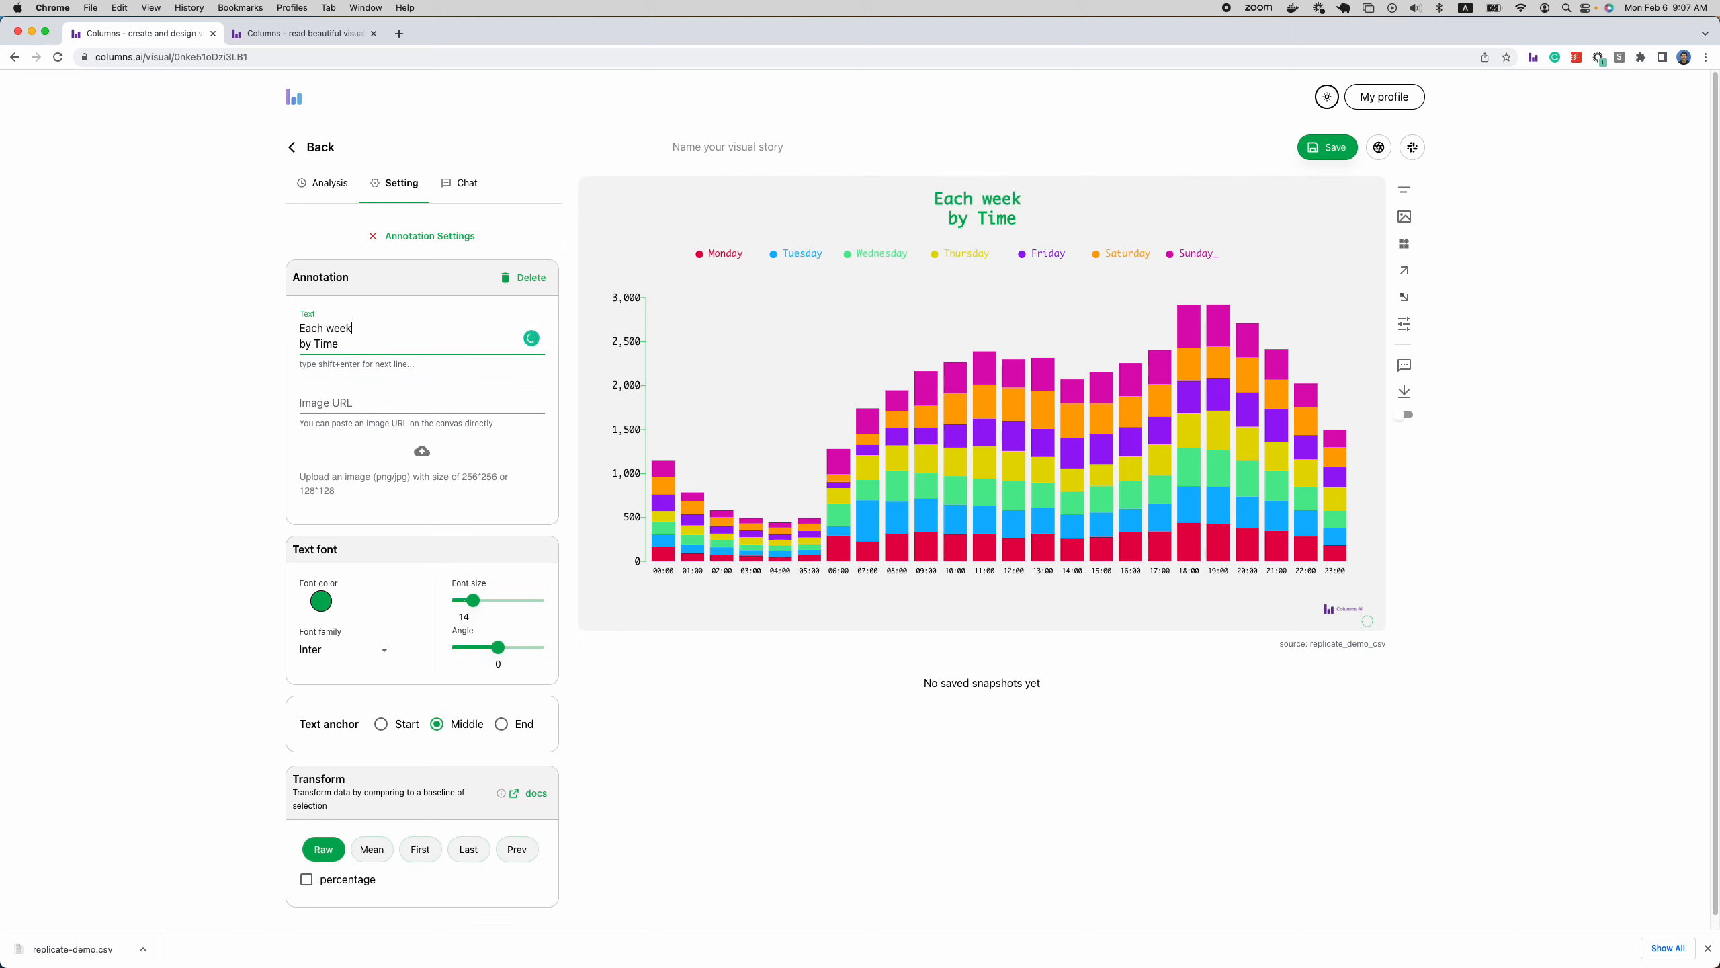
Complete the chart title as "Each weekday visit volume" with "by Hour" on the second line and leave the annotation settings.
type("day visi")
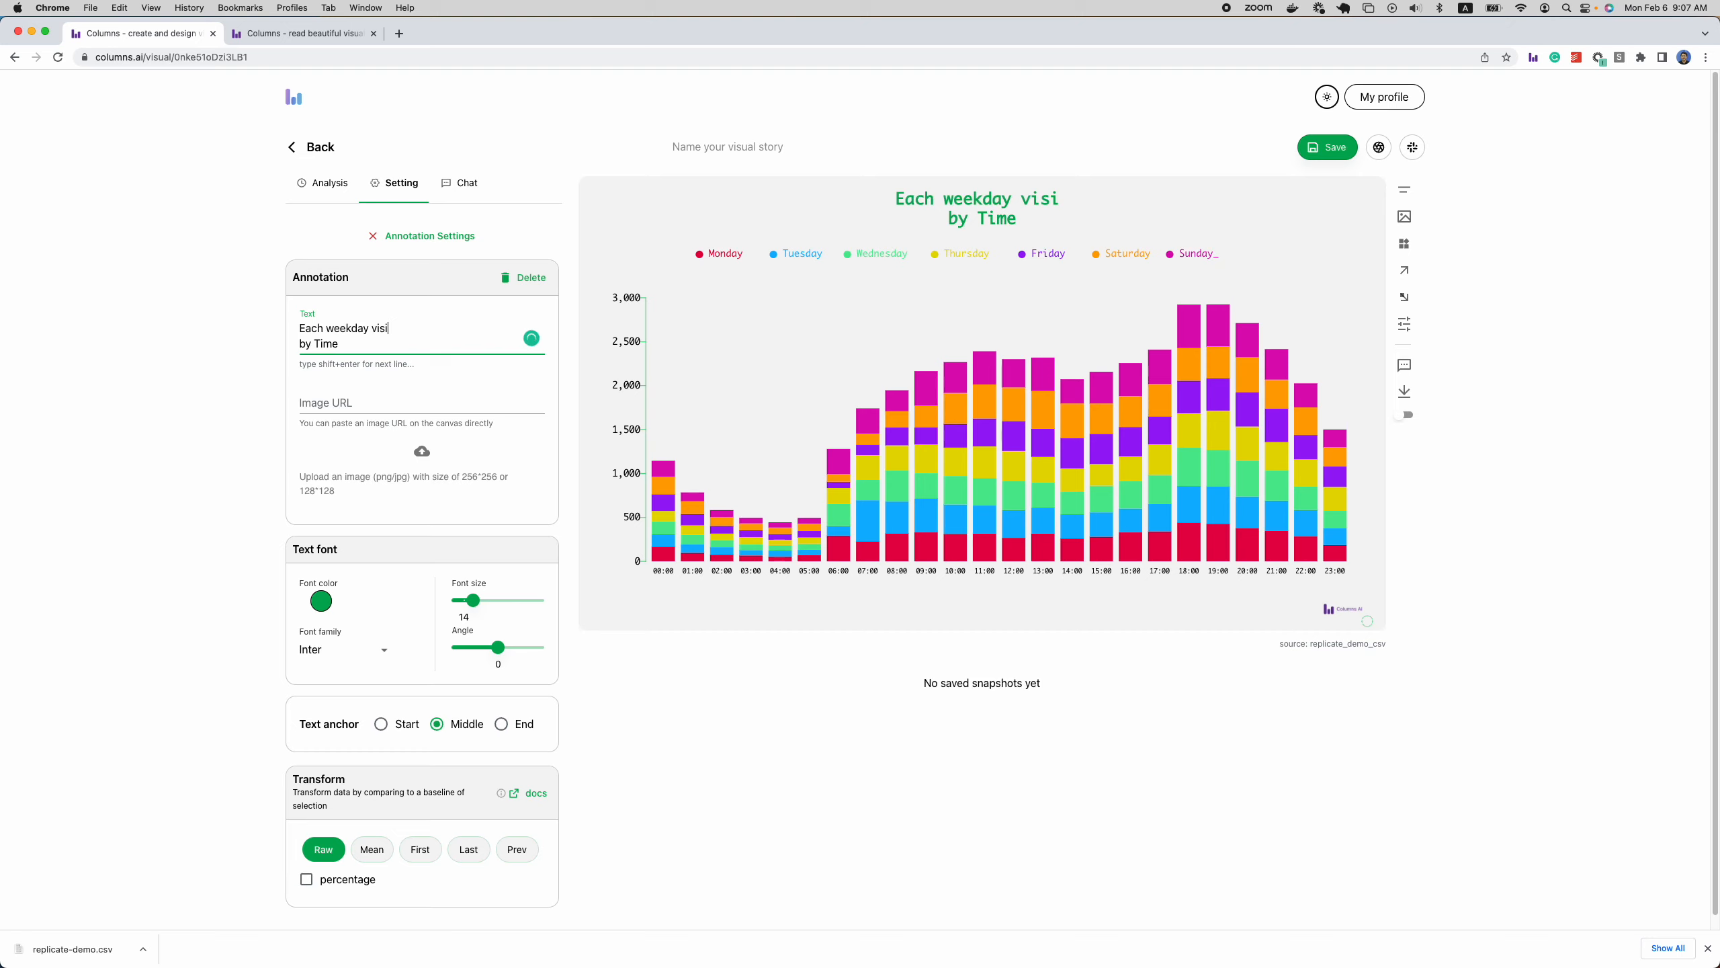
type("t volume")
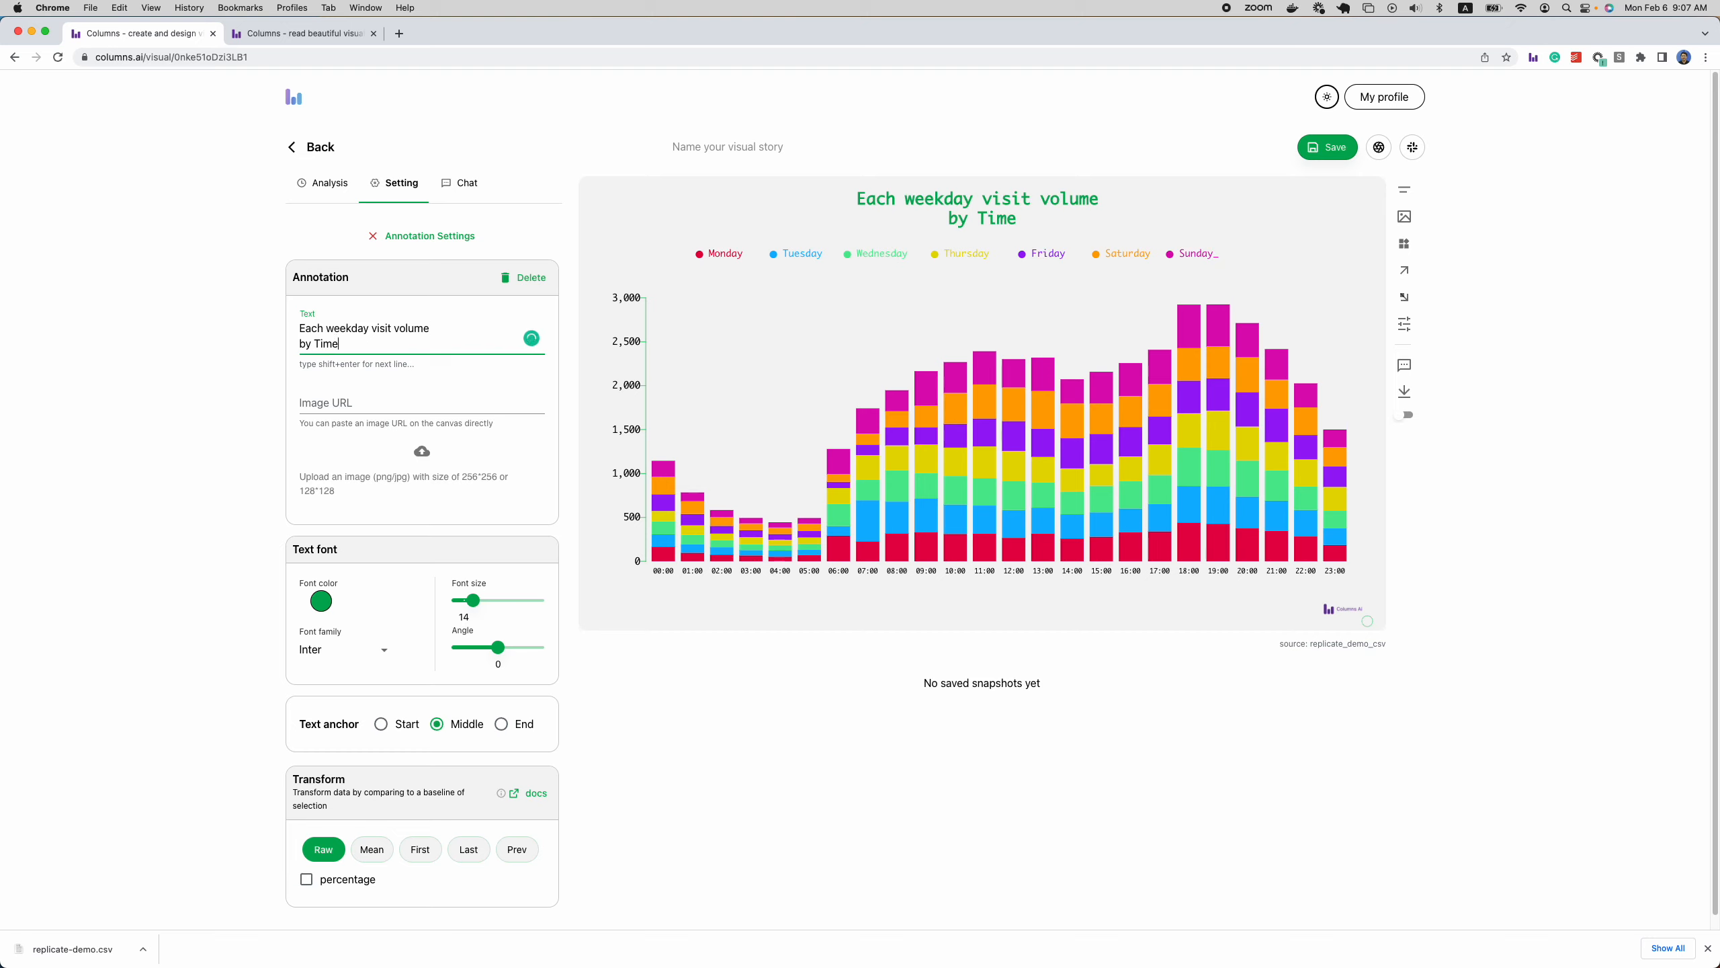
key("BackSpace")
key("BackSpace")
key("BackSpace")
key("BackSpace")
type("Hour")
left_click(1225, 850)
left_click(399, 243)
left_click(324, 182)
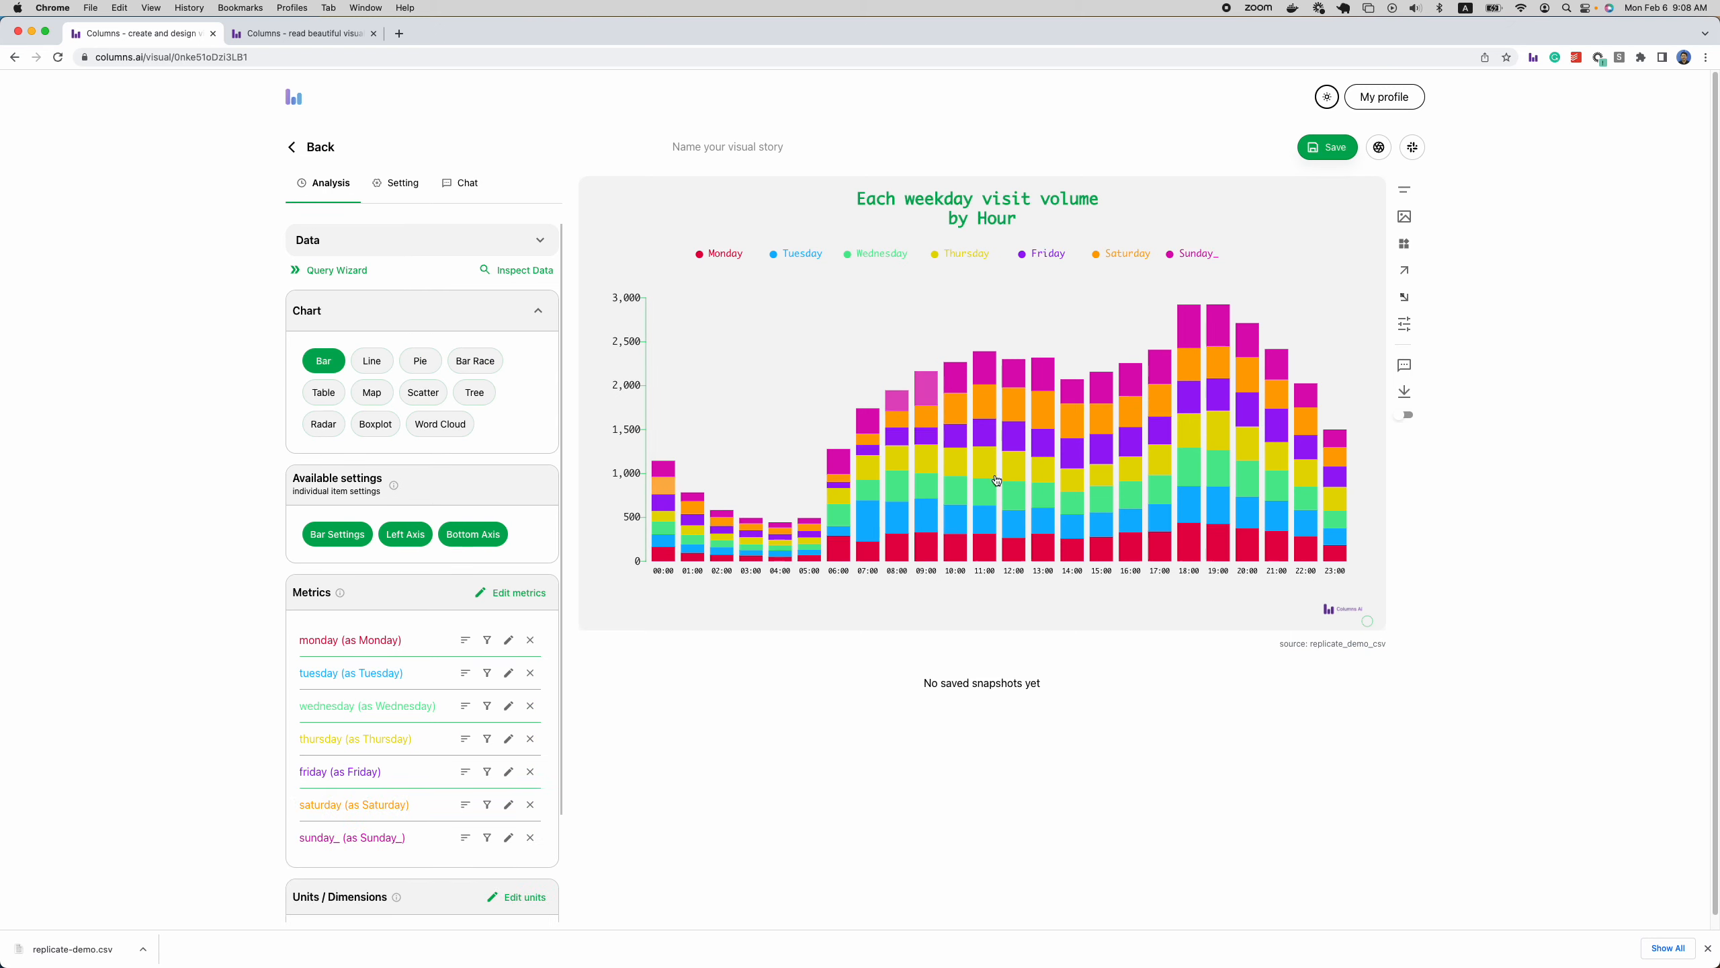
Review the original Clinic Patient Volume By Time Of Day chart, return to the replica and look over its metrics.
left_click(305, 34)
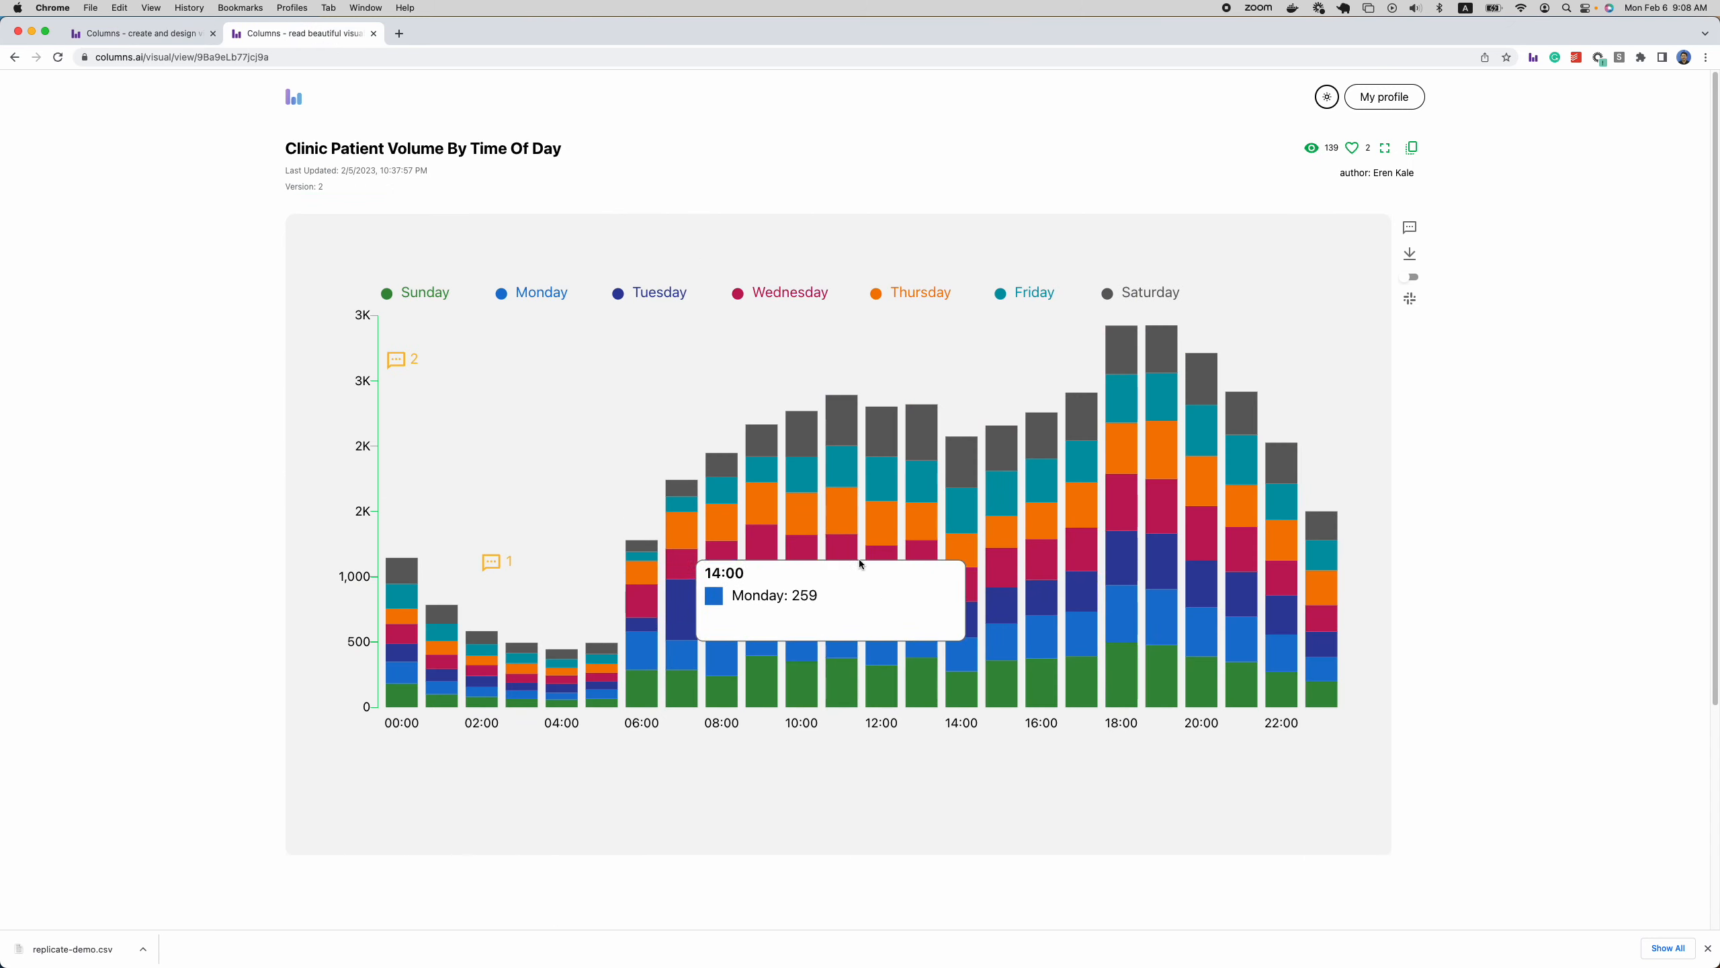
left_click(125, 35)
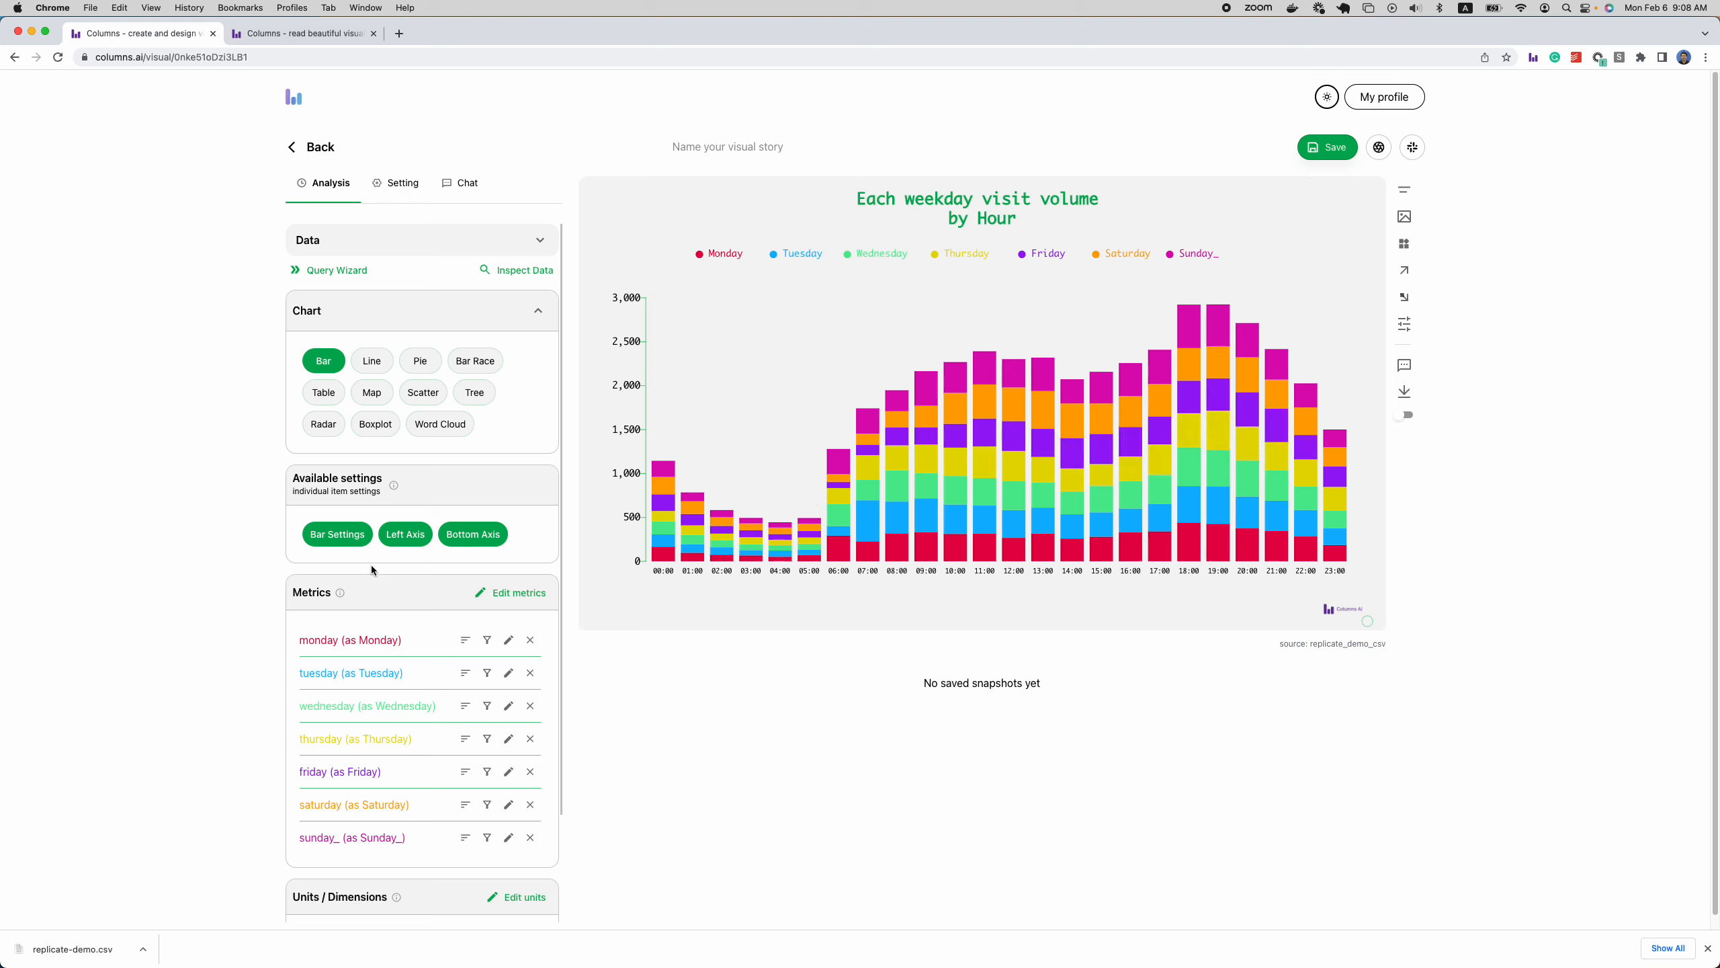
scroll(388, 657, "down", 1)
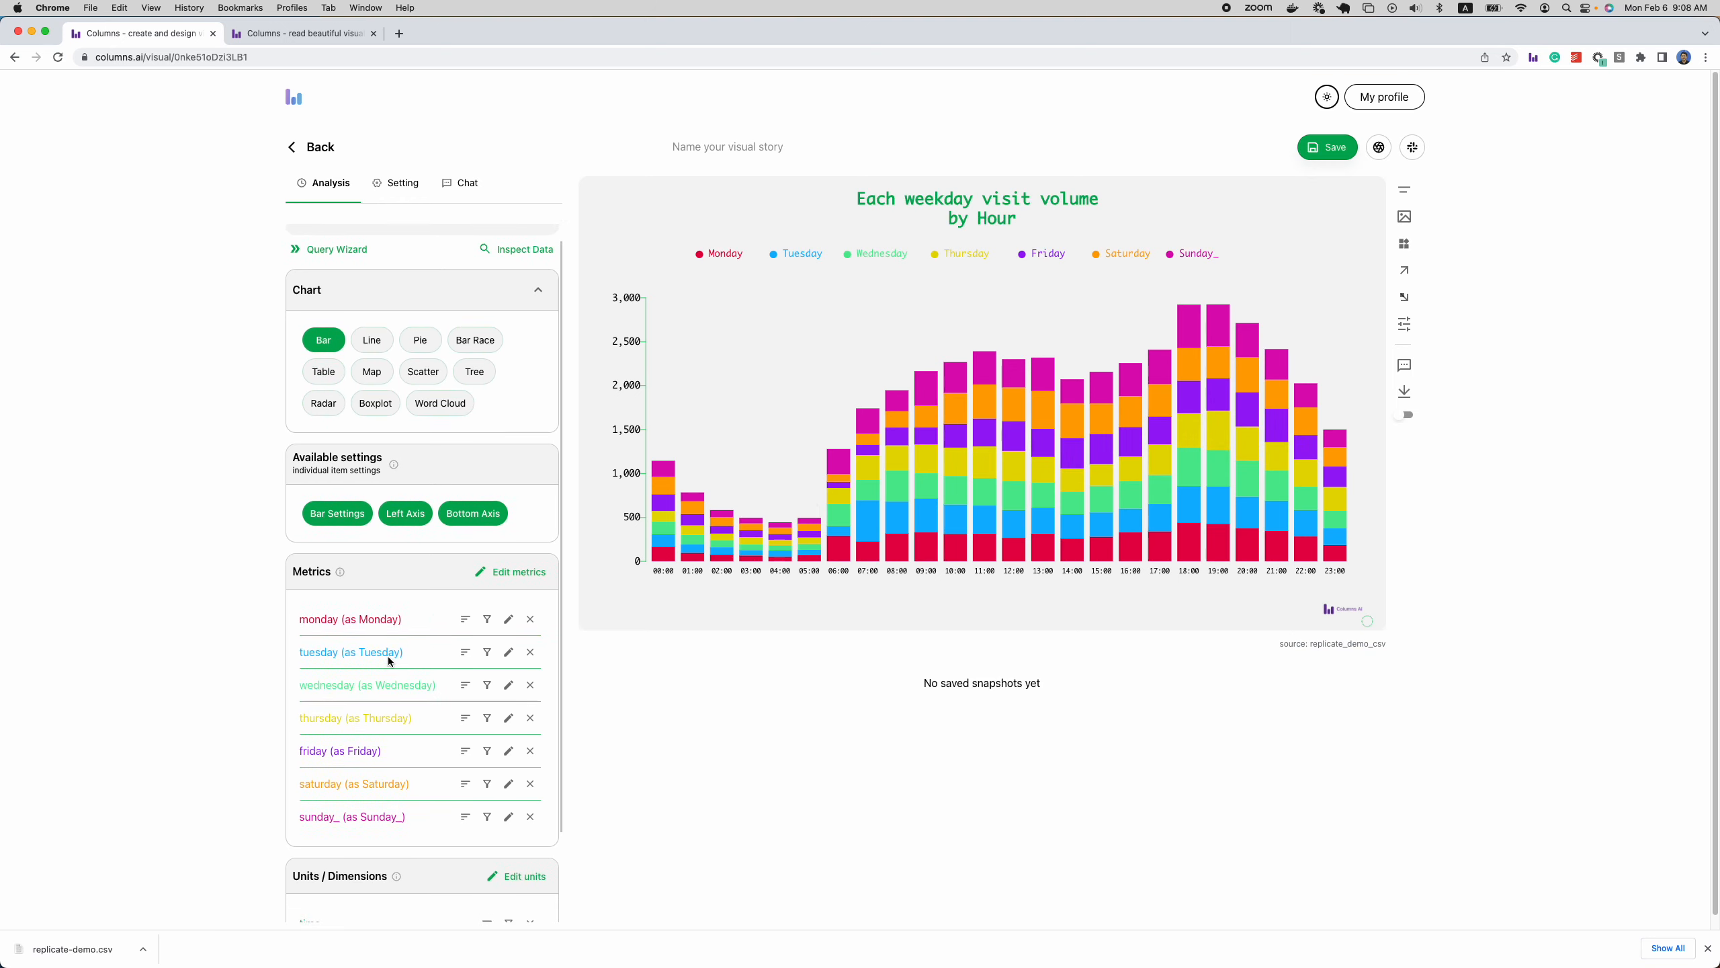
scroll(407, 453, "up", 1)
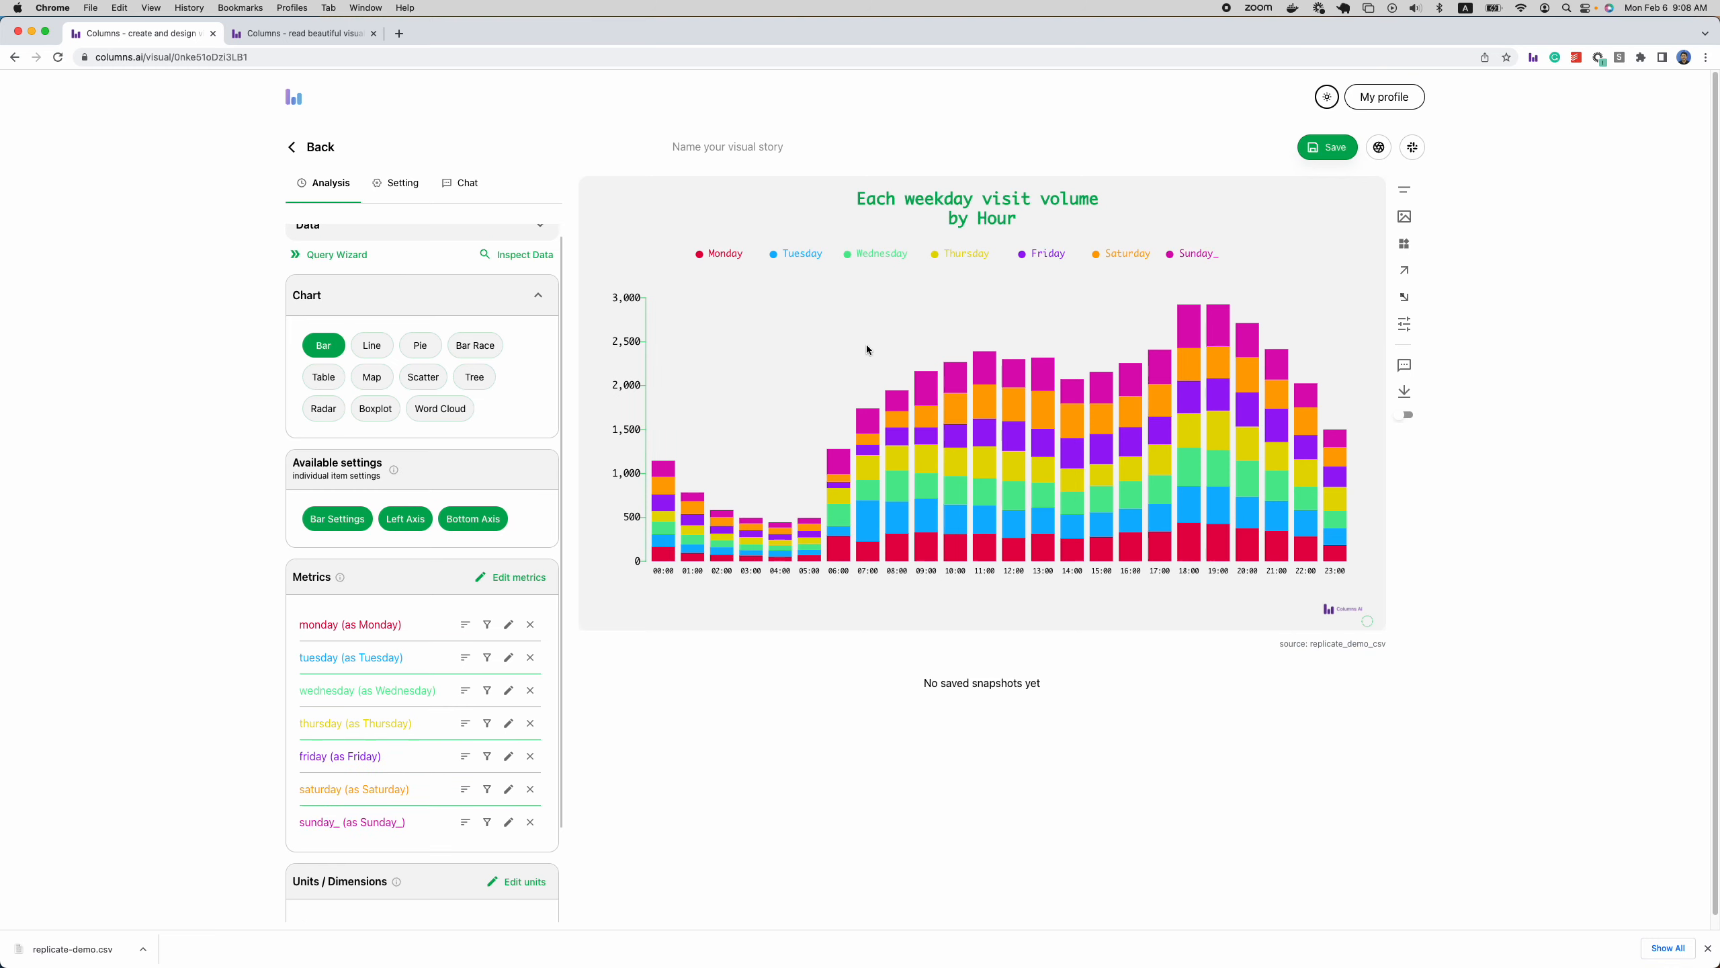
Increase the chart's right side space to free an empty area beside the last bars.
left_click(406, 183)
mouse_move(454, 848)
left_click_drag(442, 795, 489, 805)
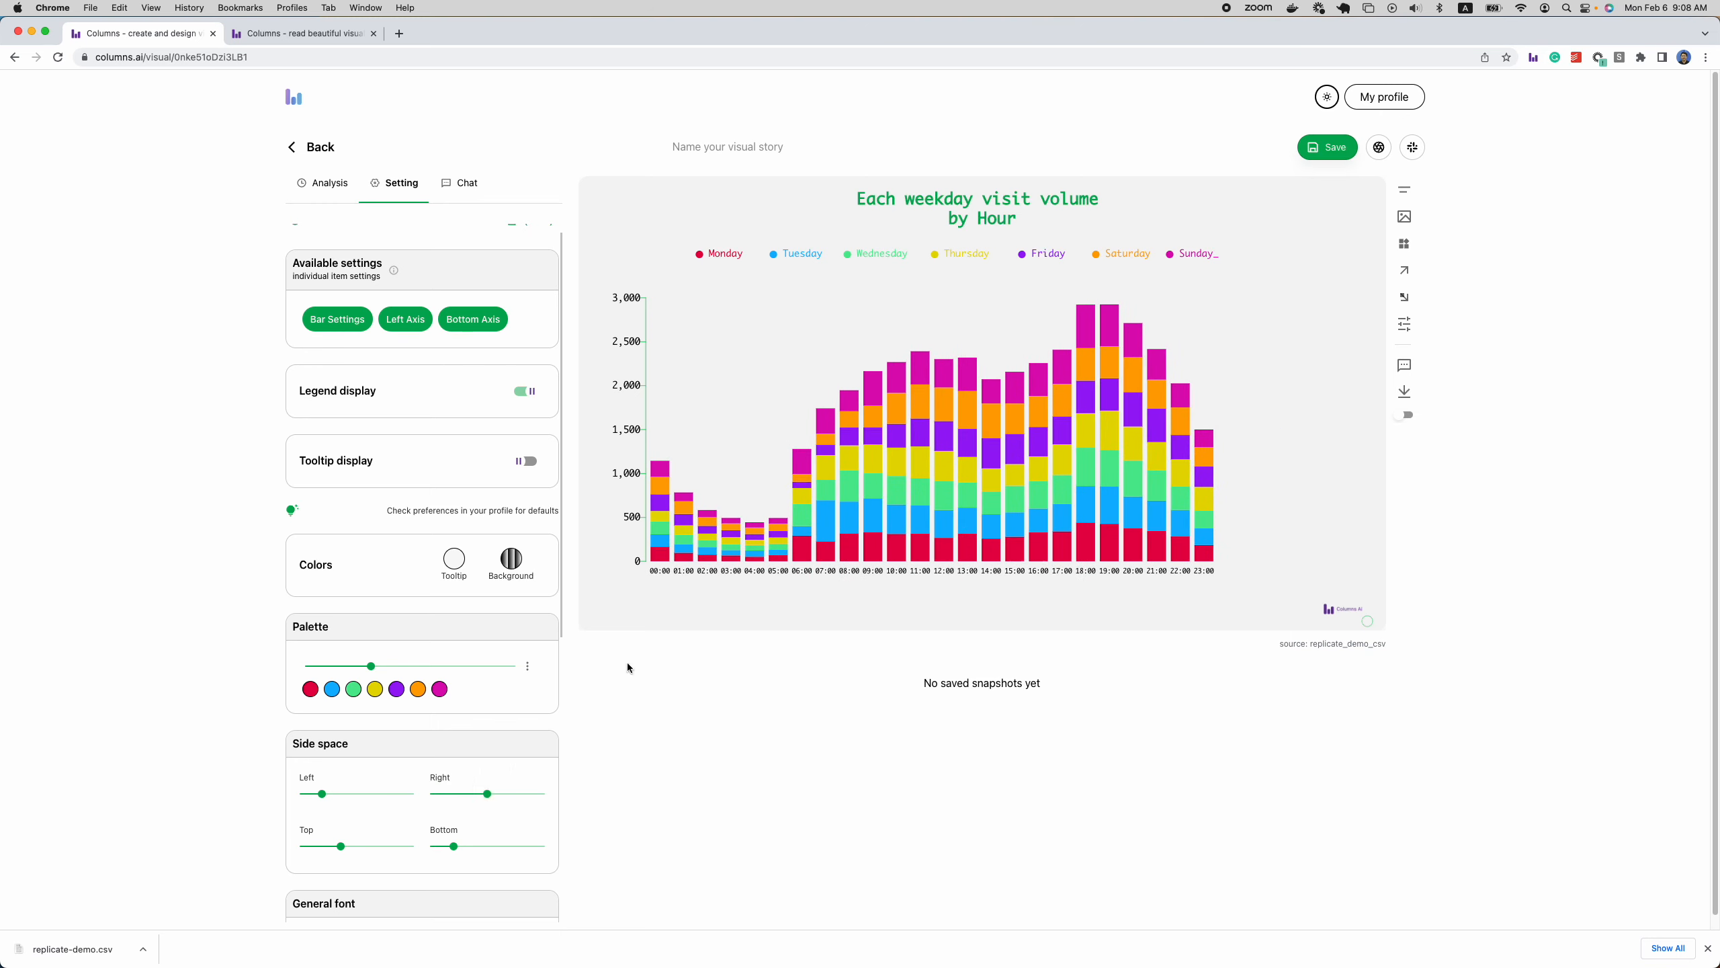
Add a summary widget and place it in the empty area beside the bars to show each weekday's total.
left_click(1404, 243)
left_click(1273, 380)
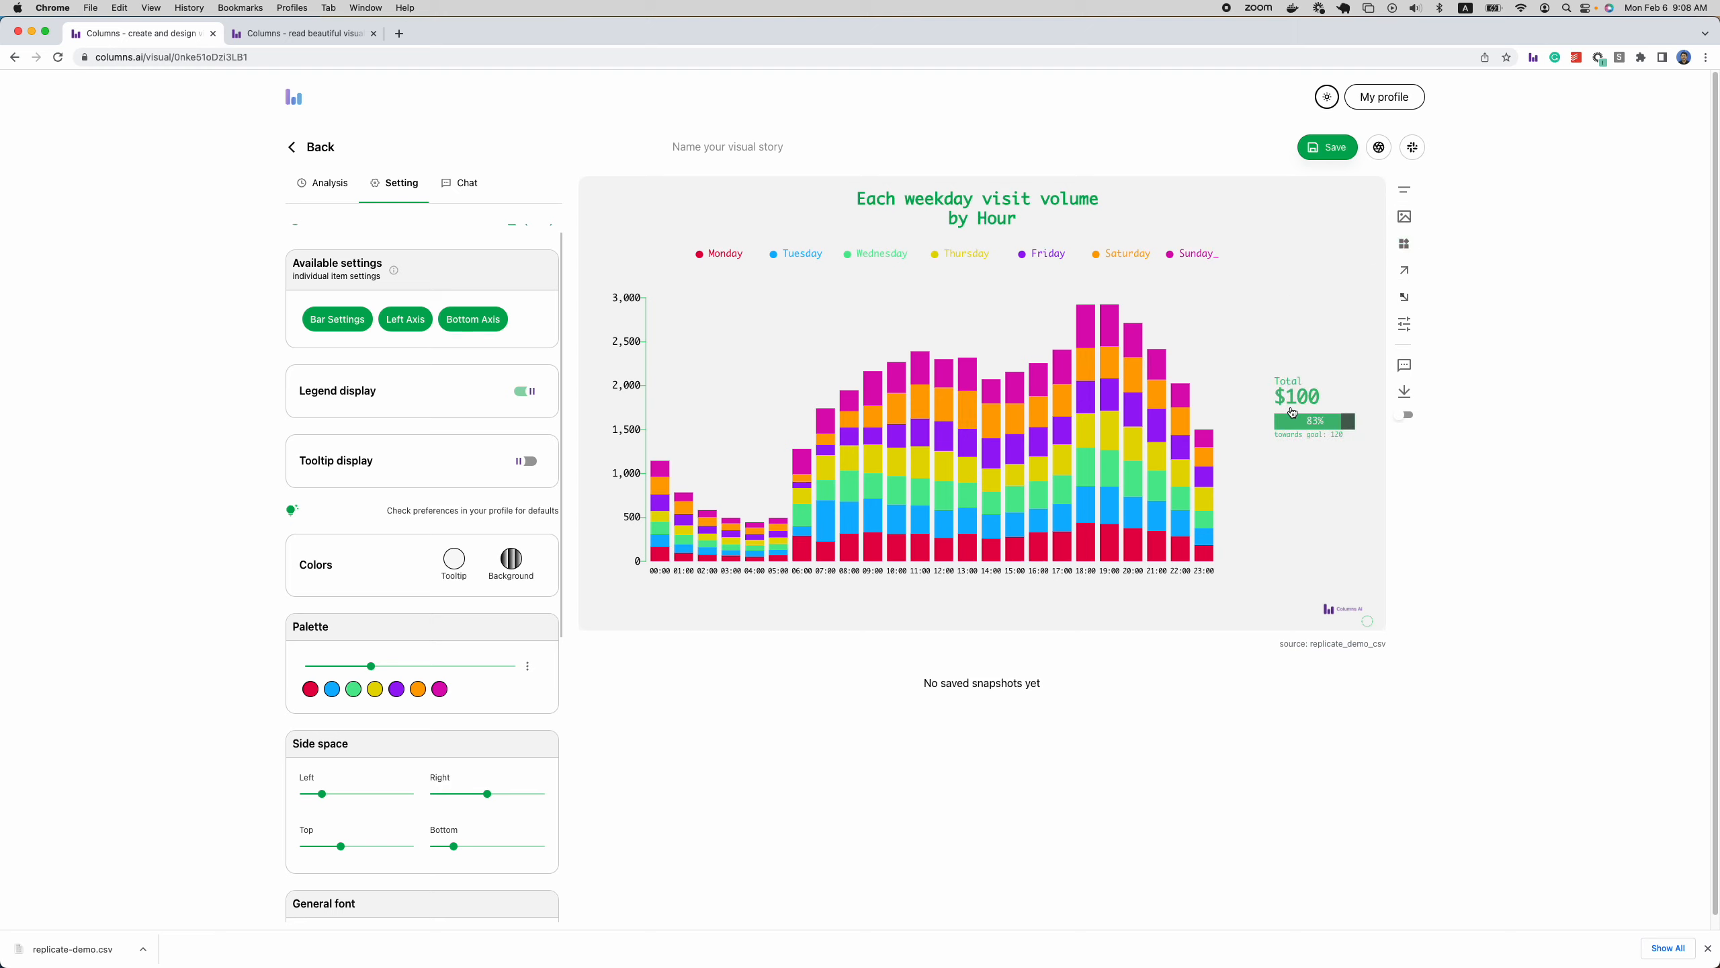
left_click_drag(1311, 421, 1267, 380)
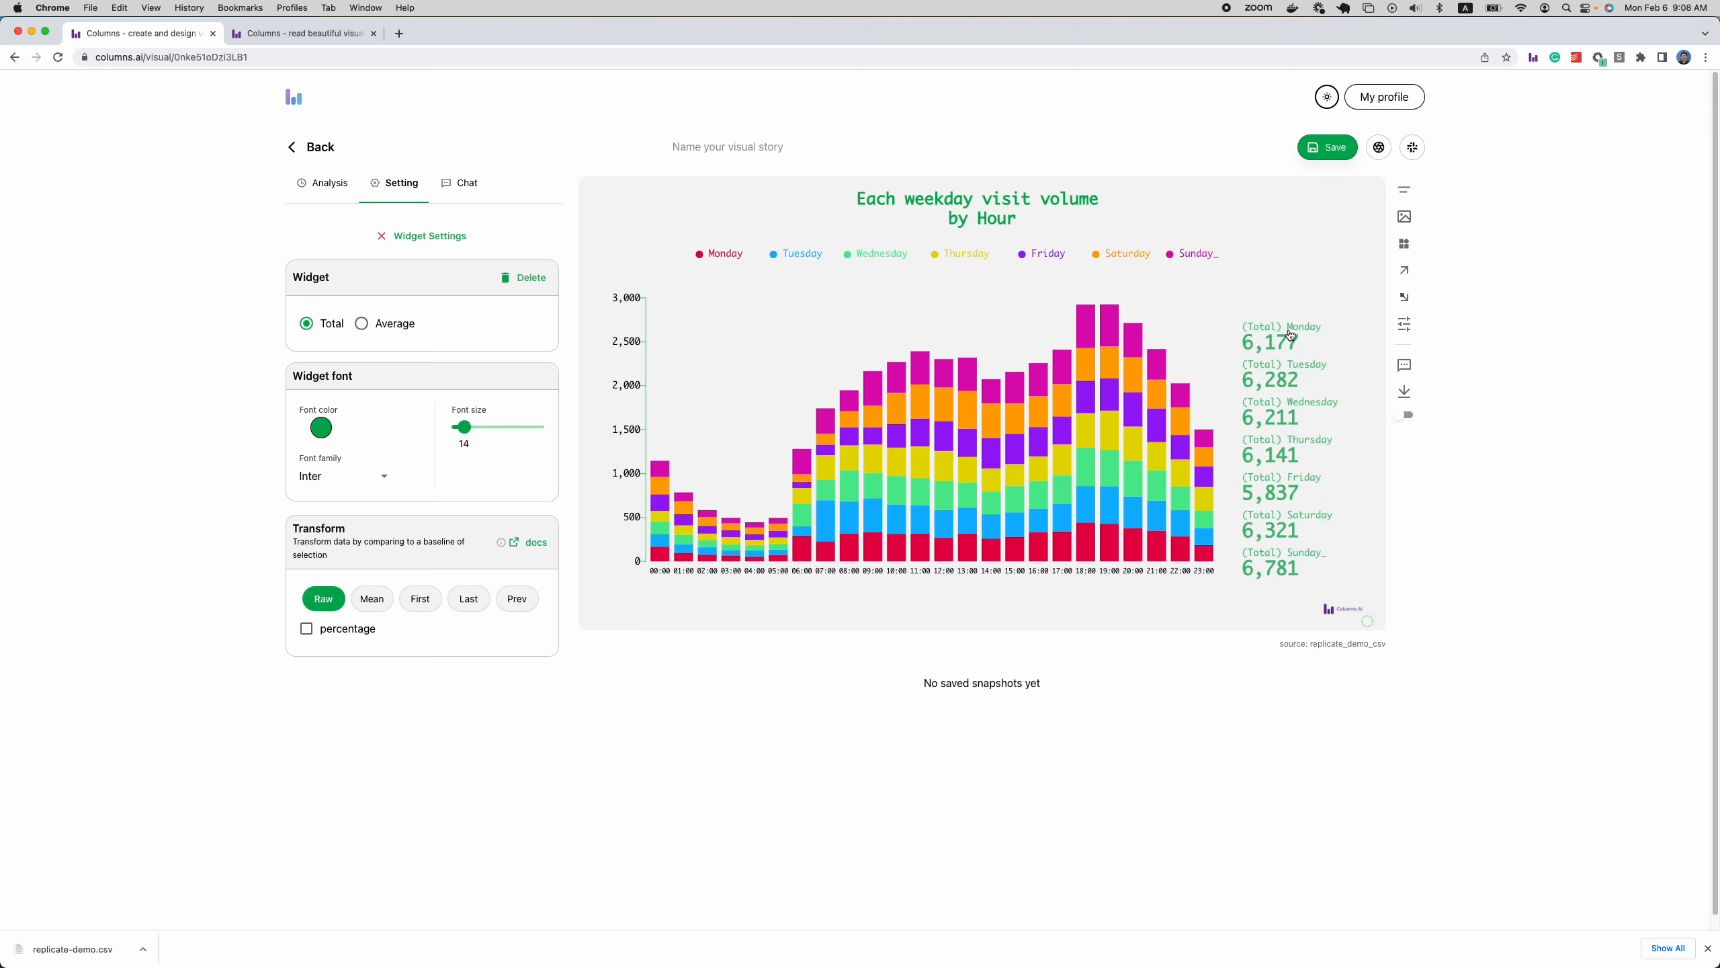
Try the widget's Average mode, switch it back to Total, and move the widget slightly up.
left_click(380, 328)
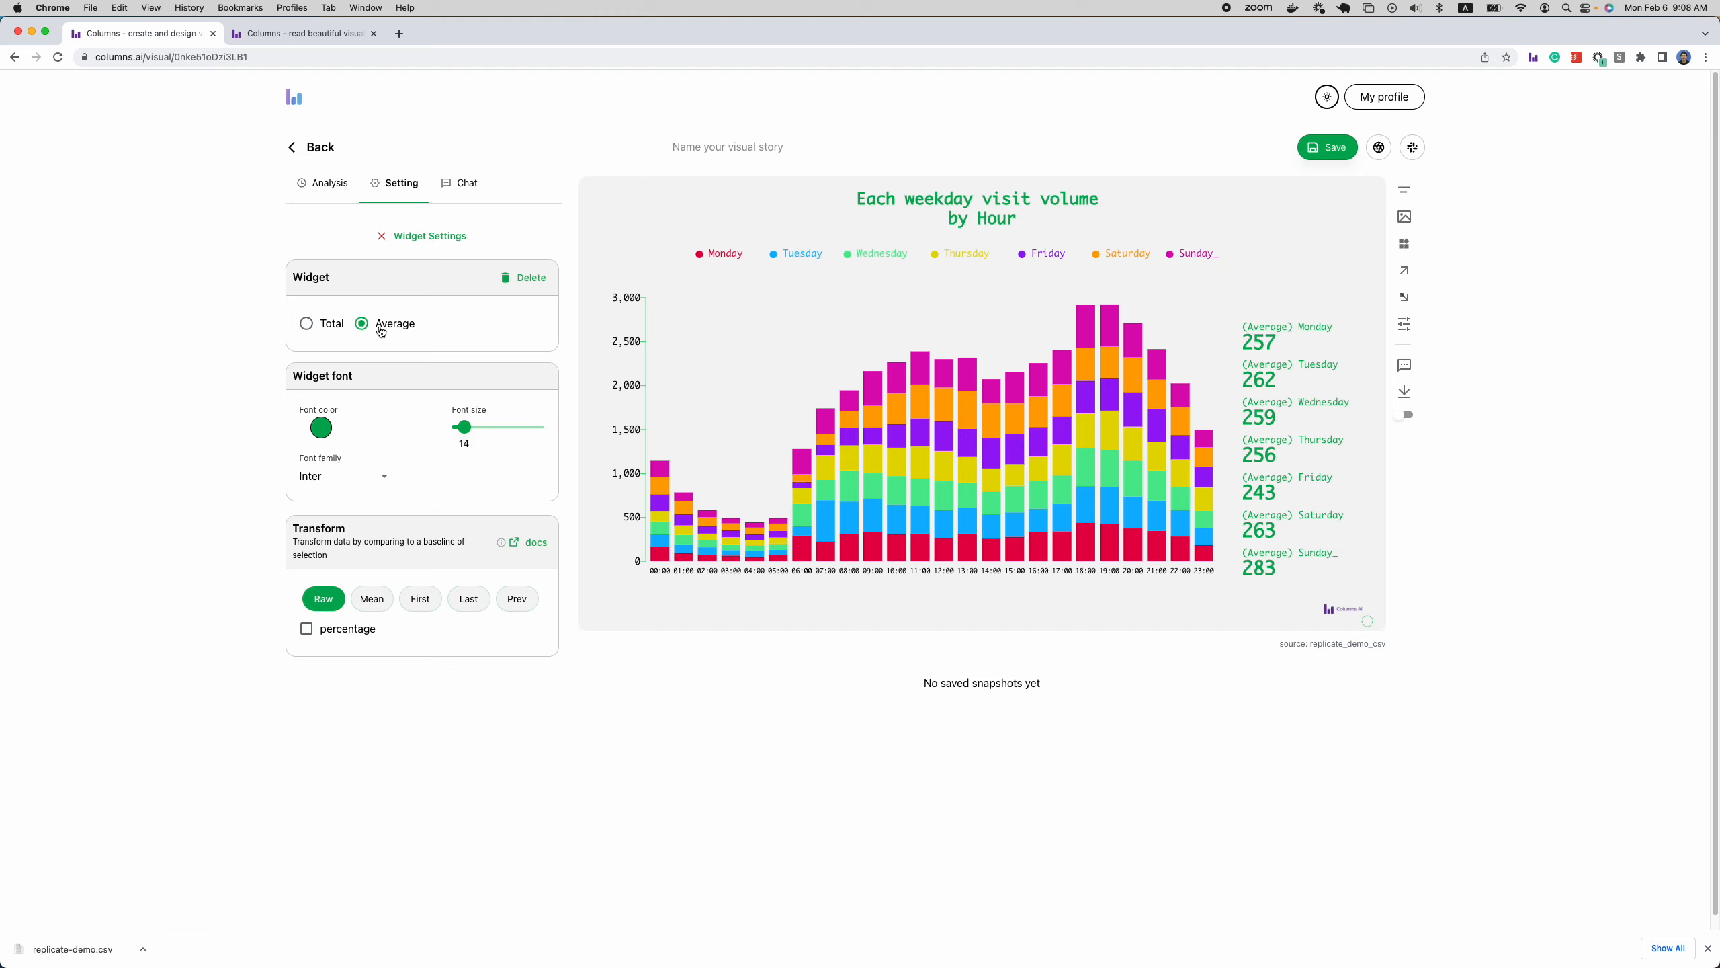
left_click(327, 332)
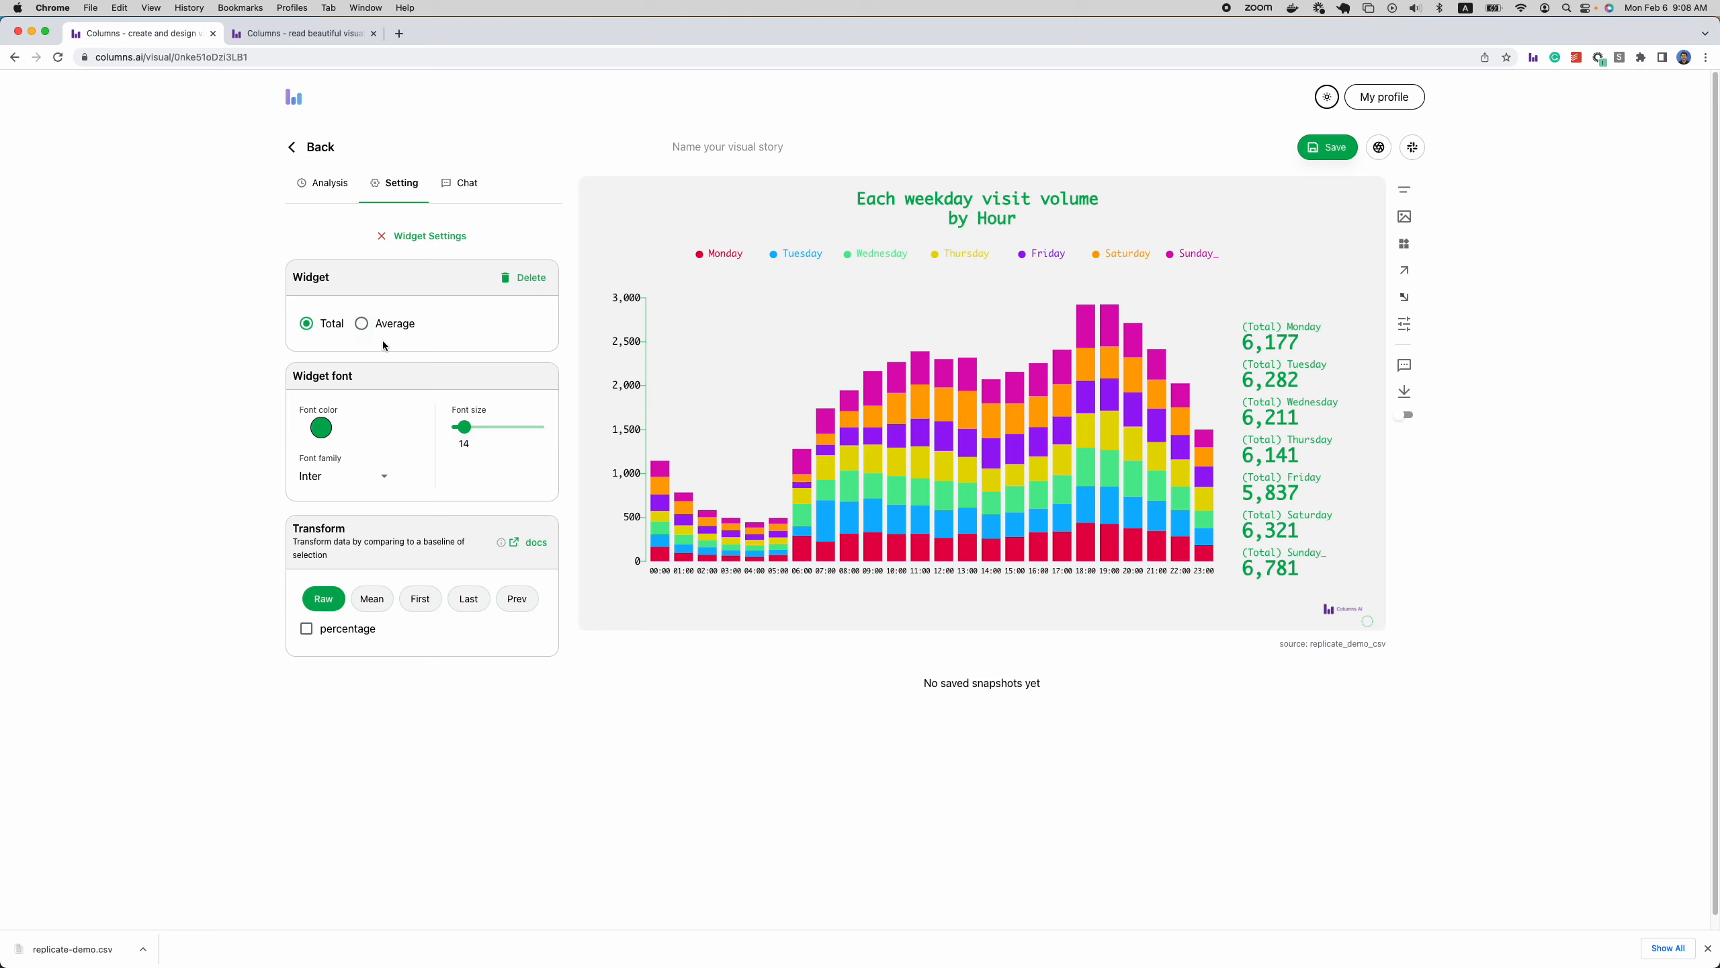
left_click_drag(1269, 452, 1268, 445)
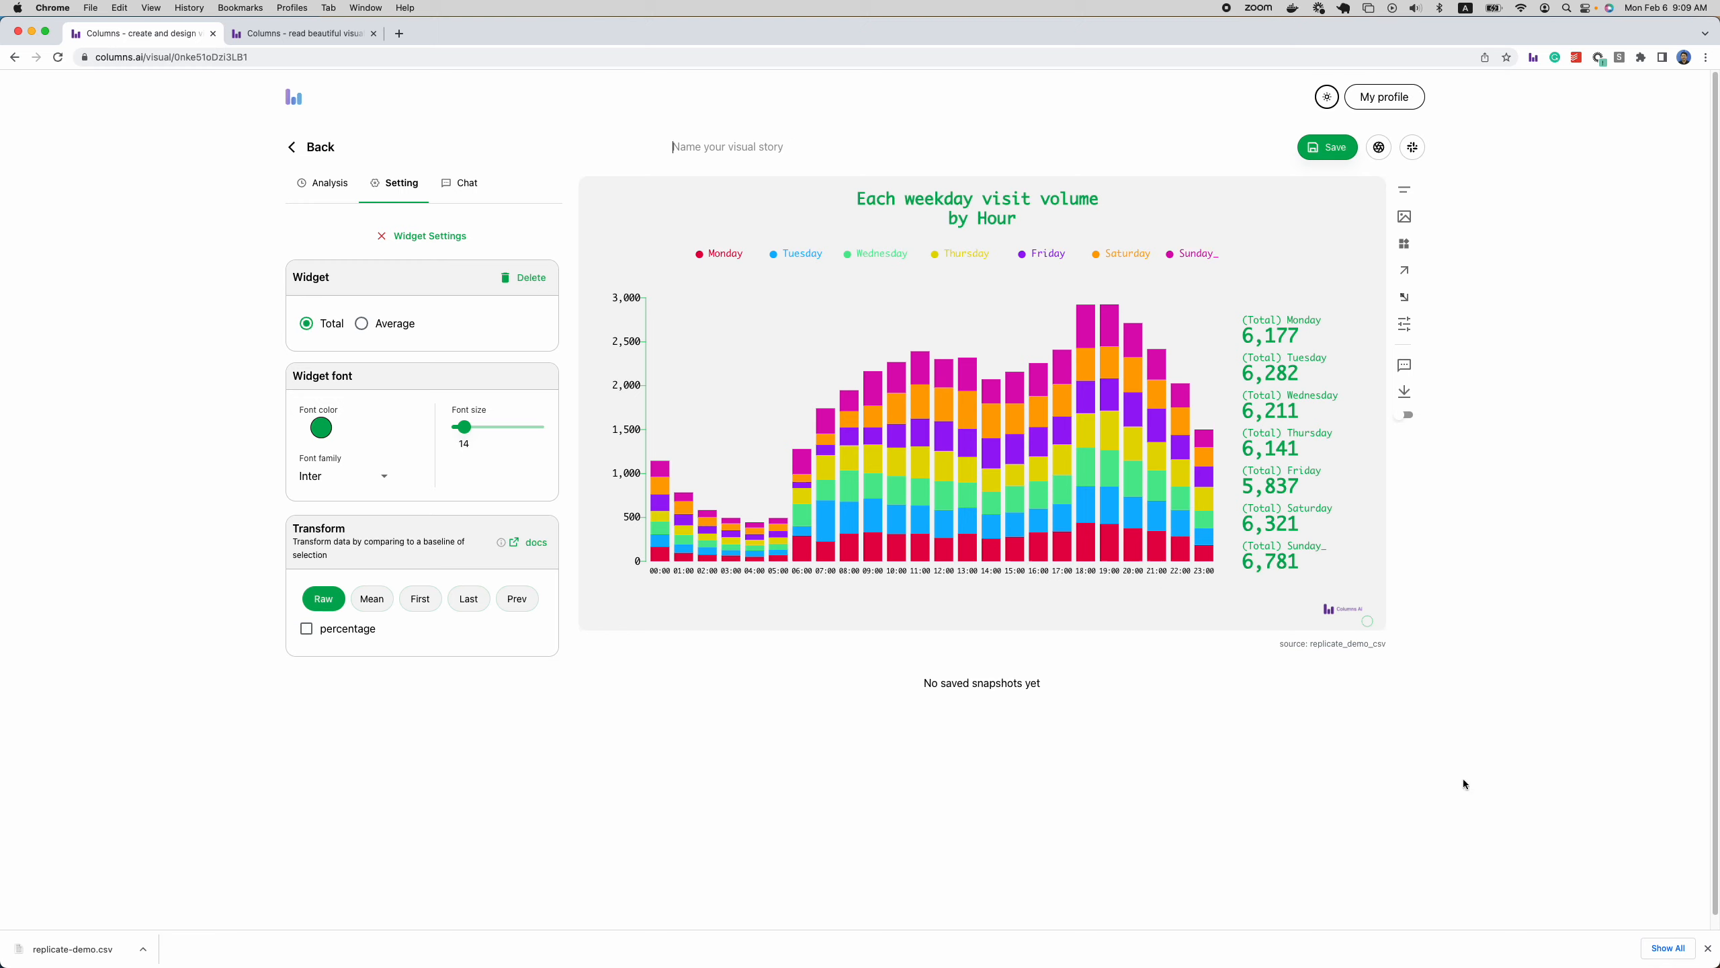
Name the visual story "replicate a demo", save it, and briefly check its snapshots.
type("replicate a demo")
left_click(1330, 149)
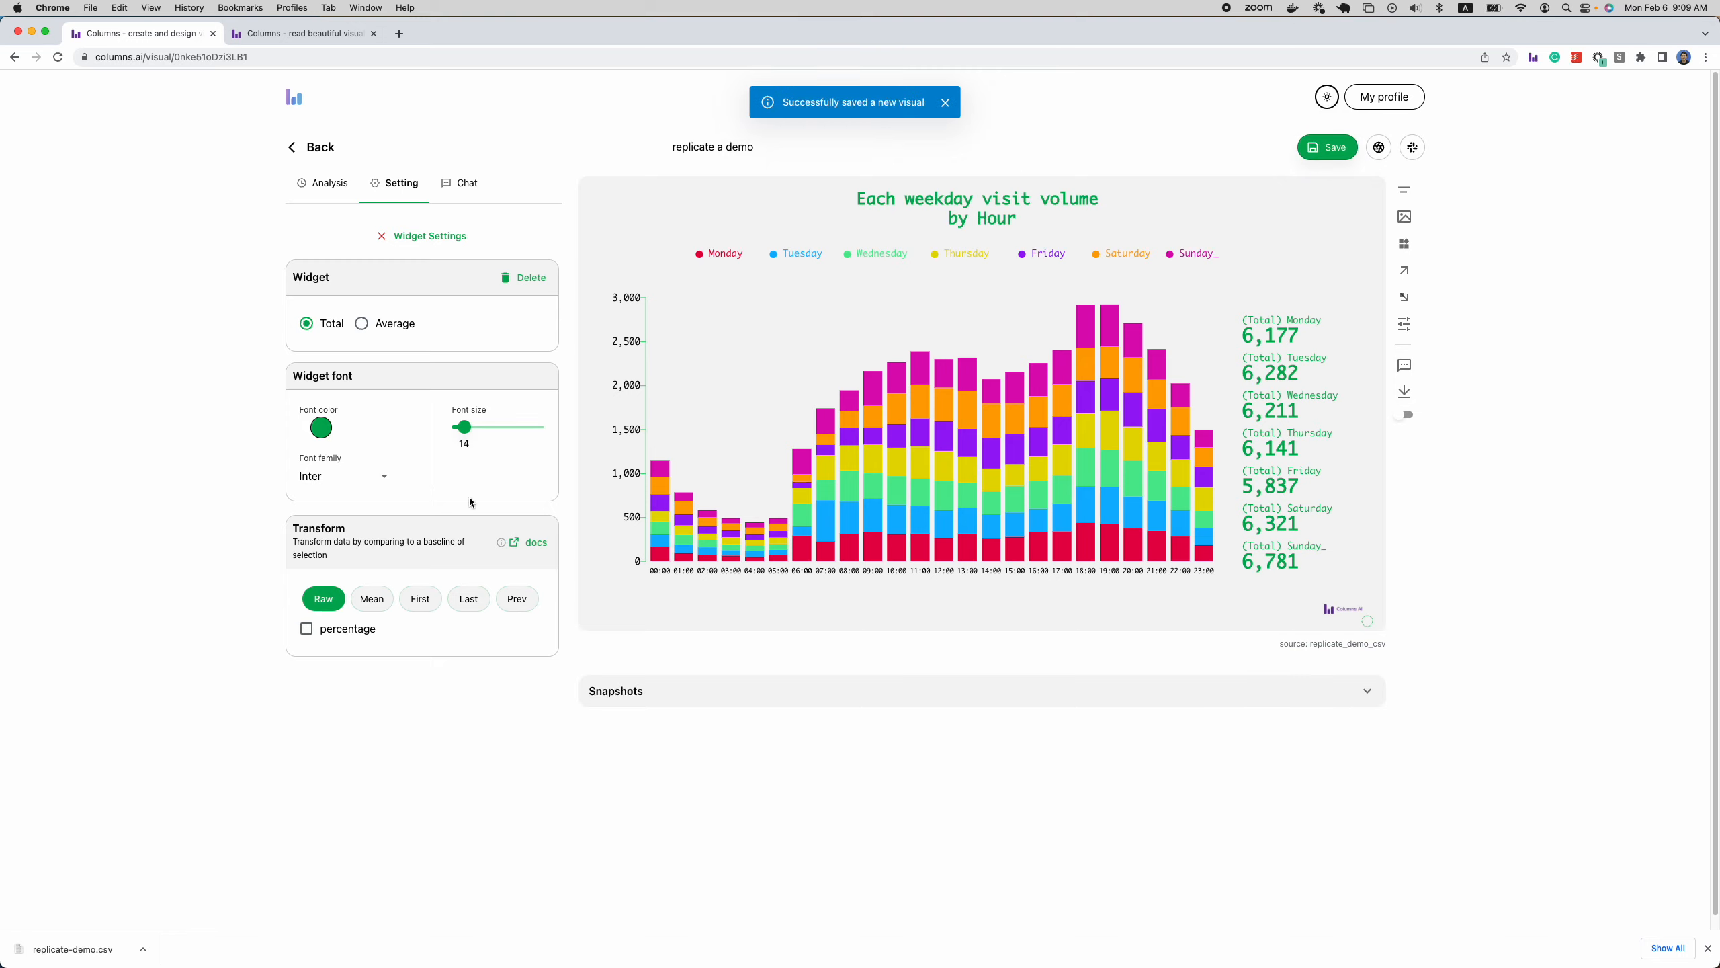
left_click(1183, 686)
left_click(1182, 686)
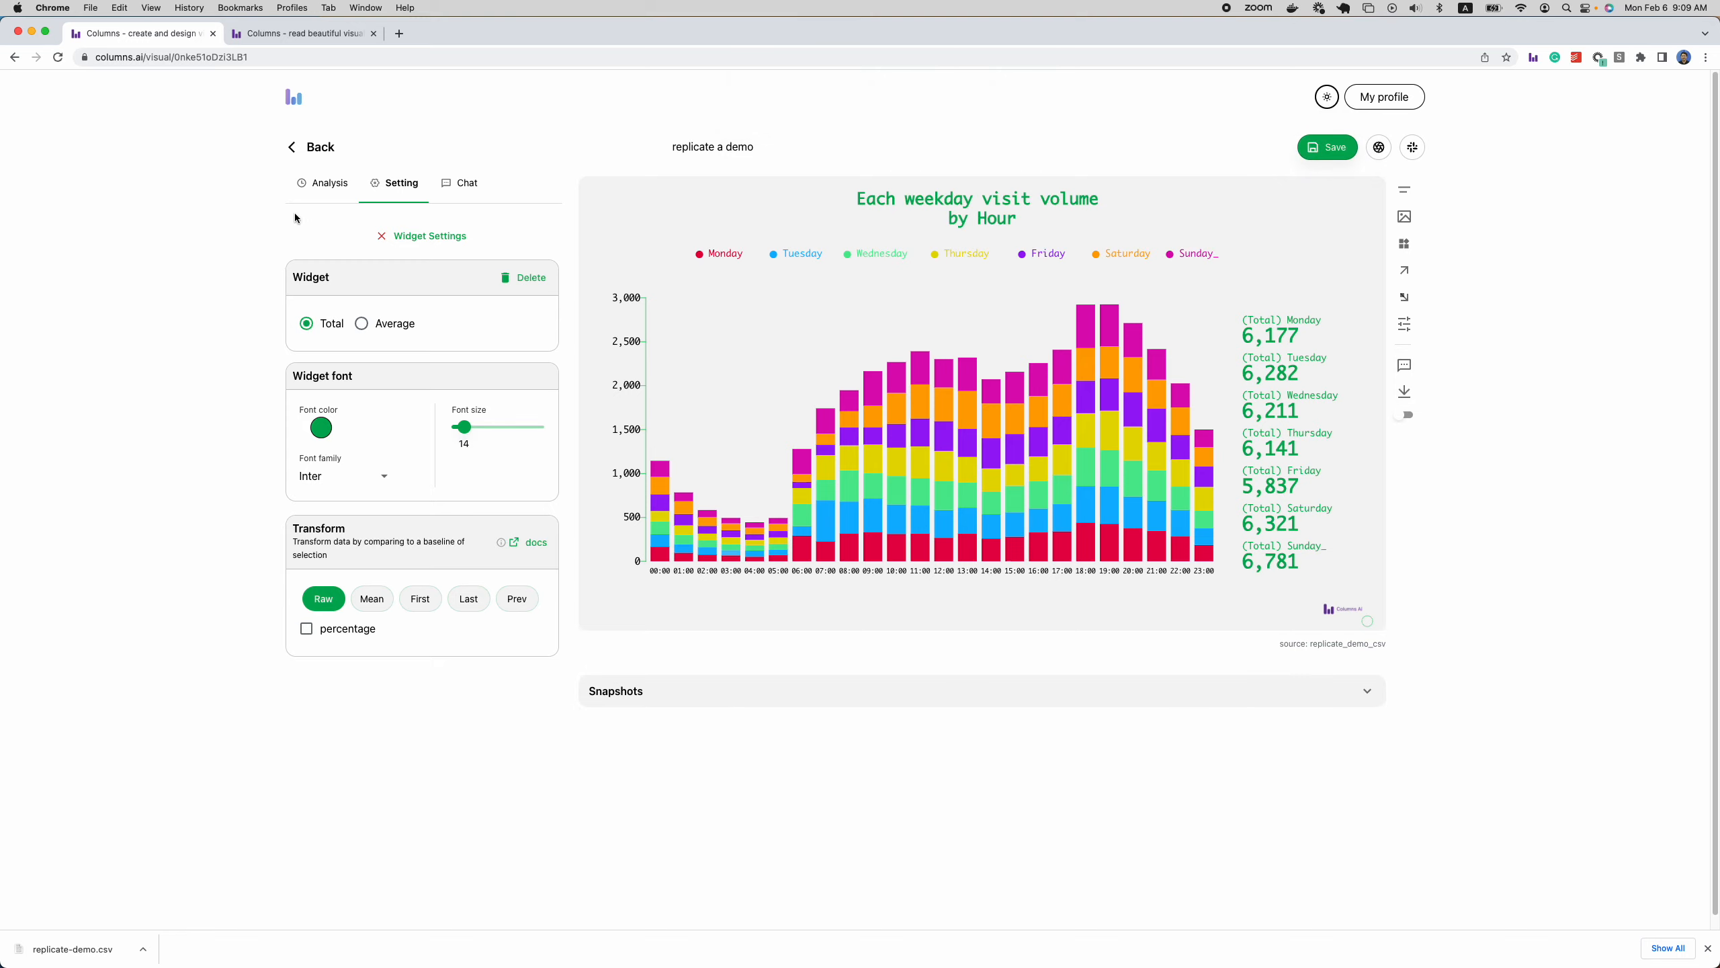
Exit the editor to the visual stories list, preview the "replicate a demo" story, and close the preview.
left_click(313, 154)
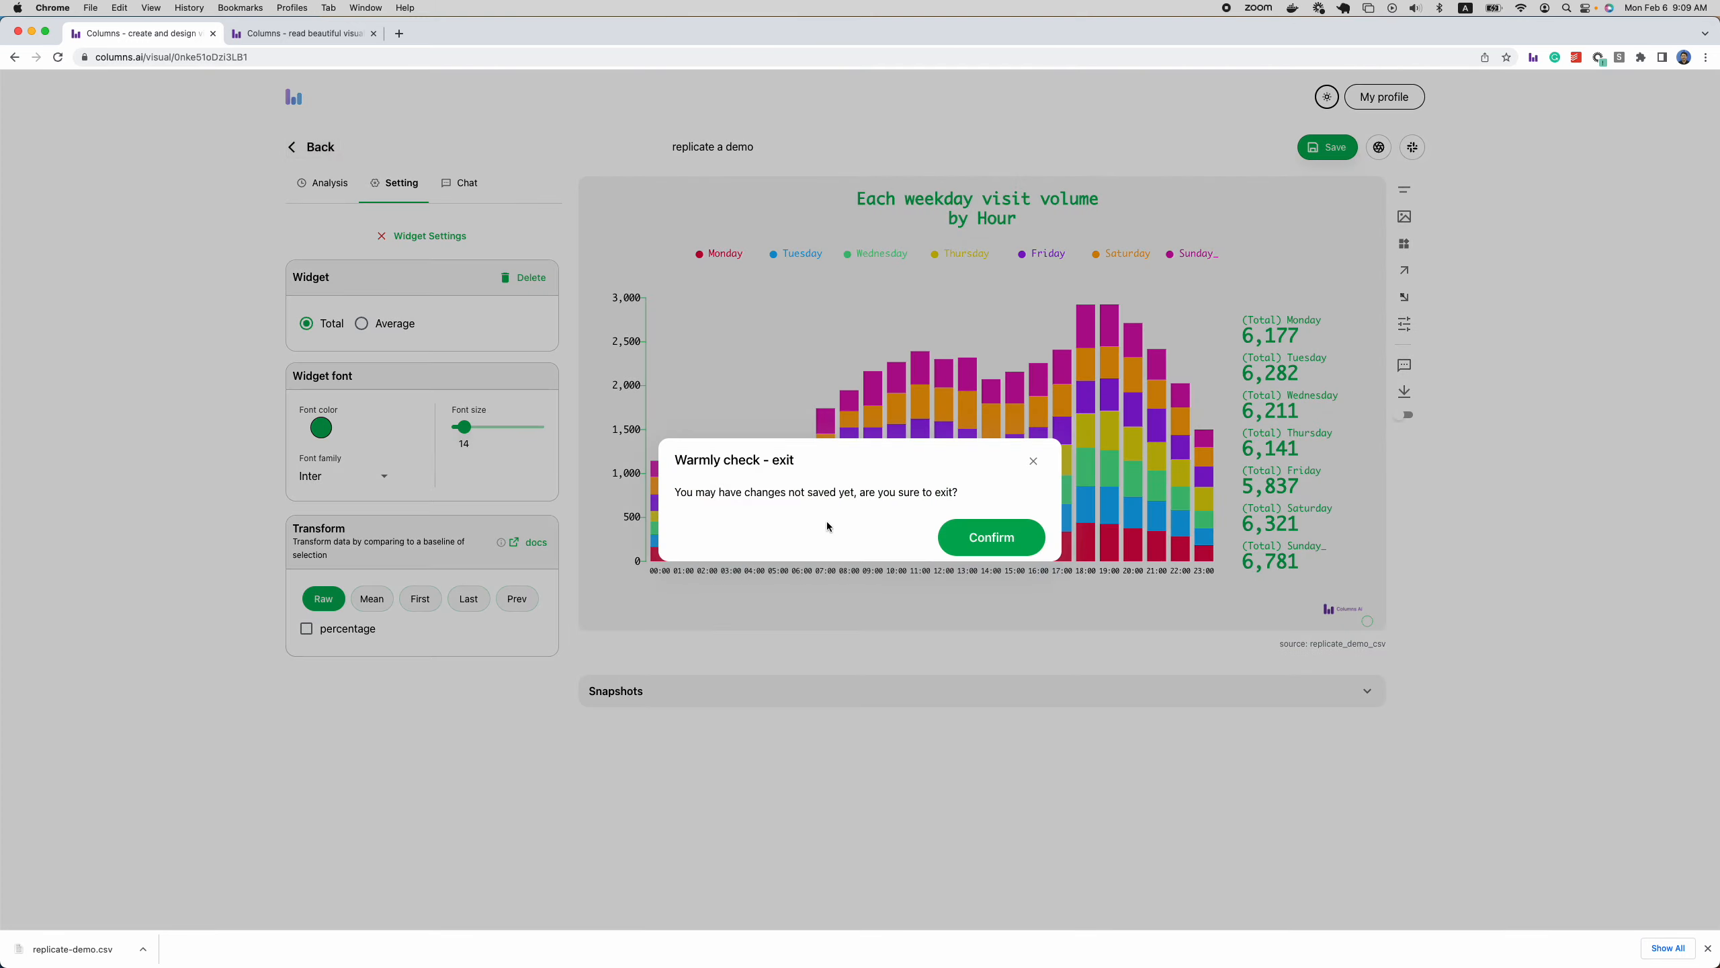
left_click(1000, 546)
left_click(464, 471)
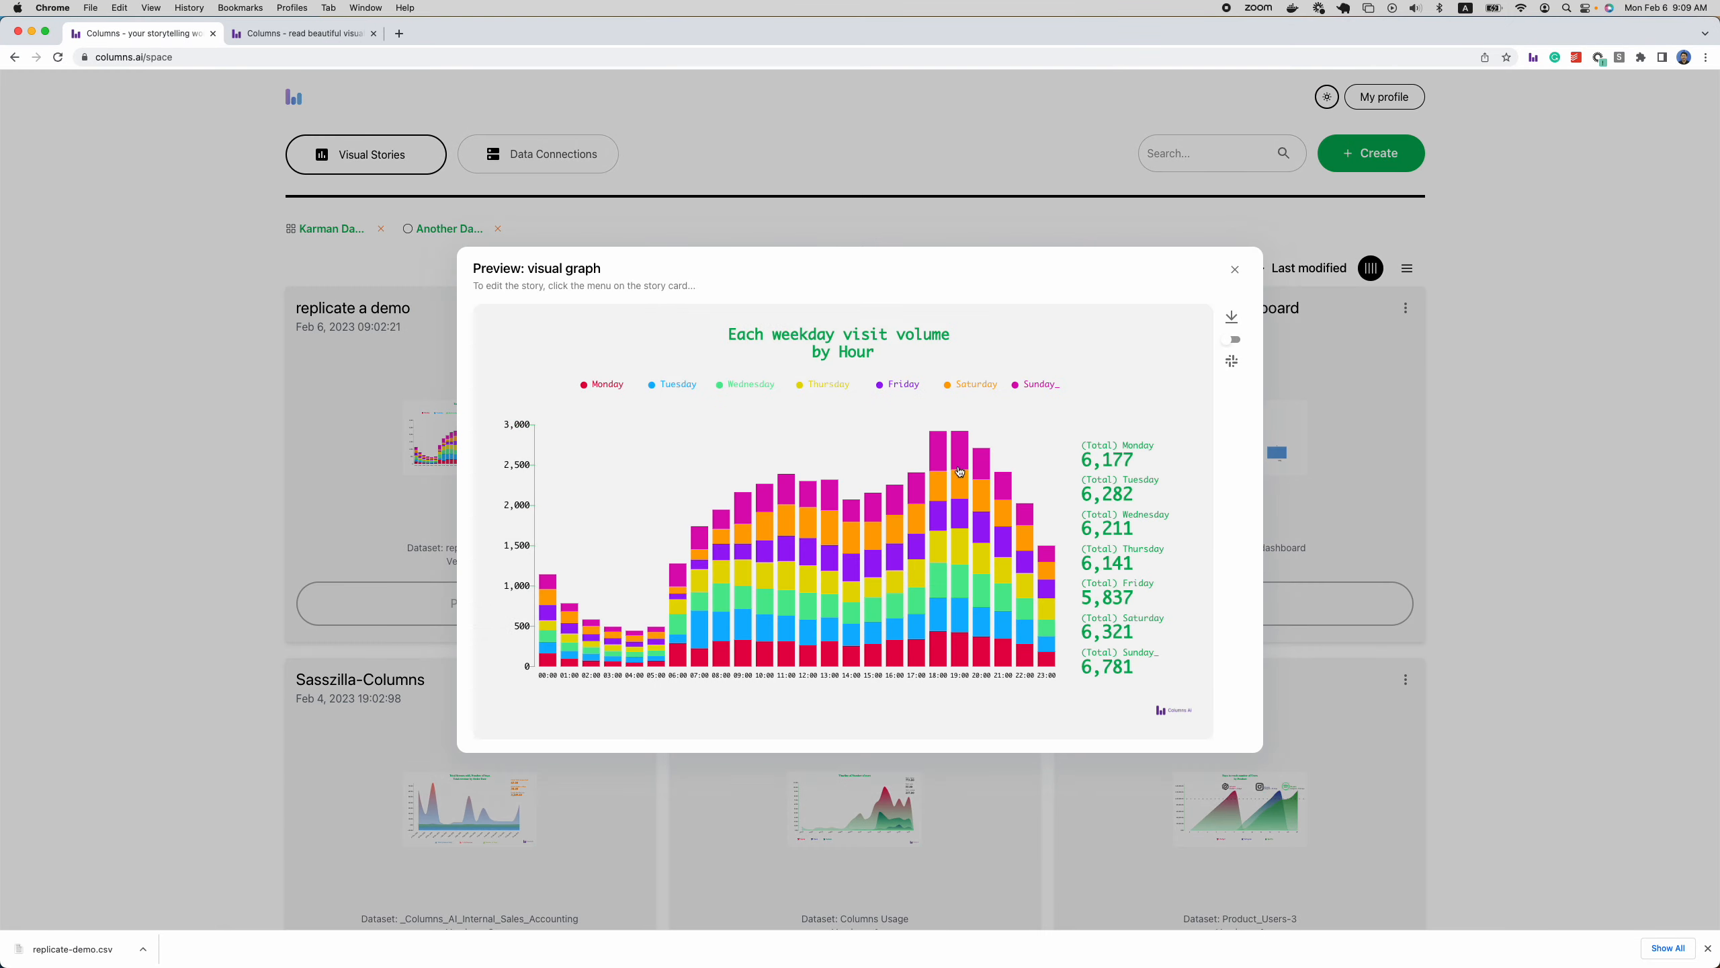
left_click(1235, 269)
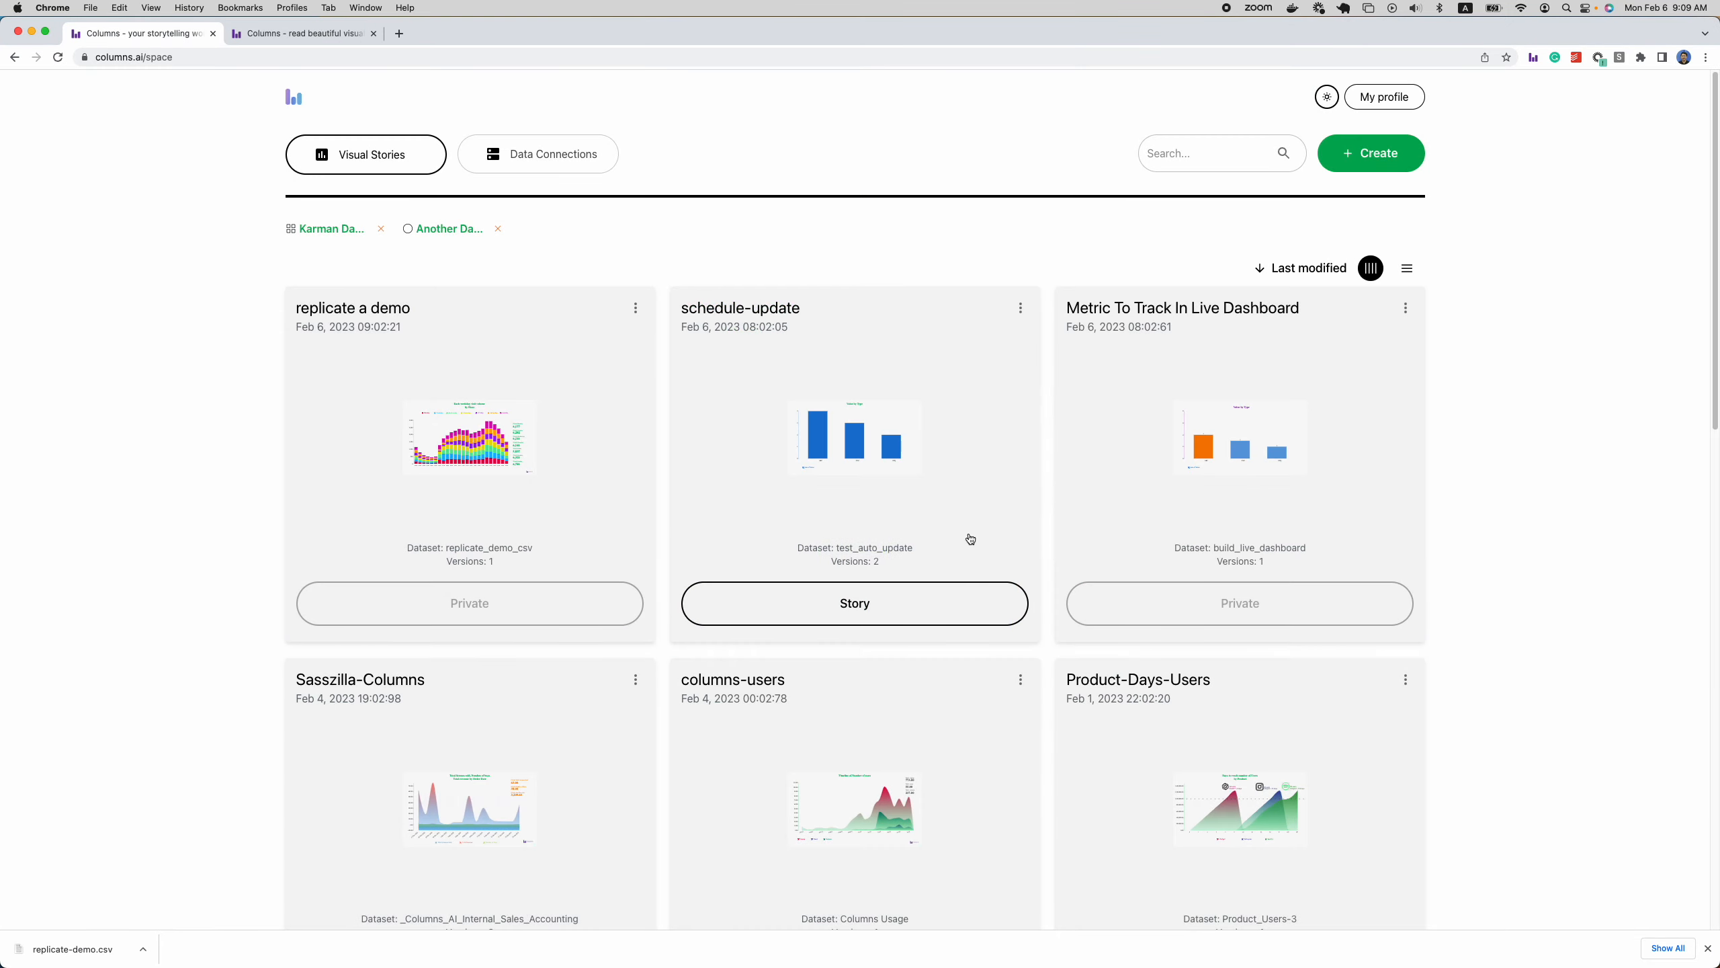